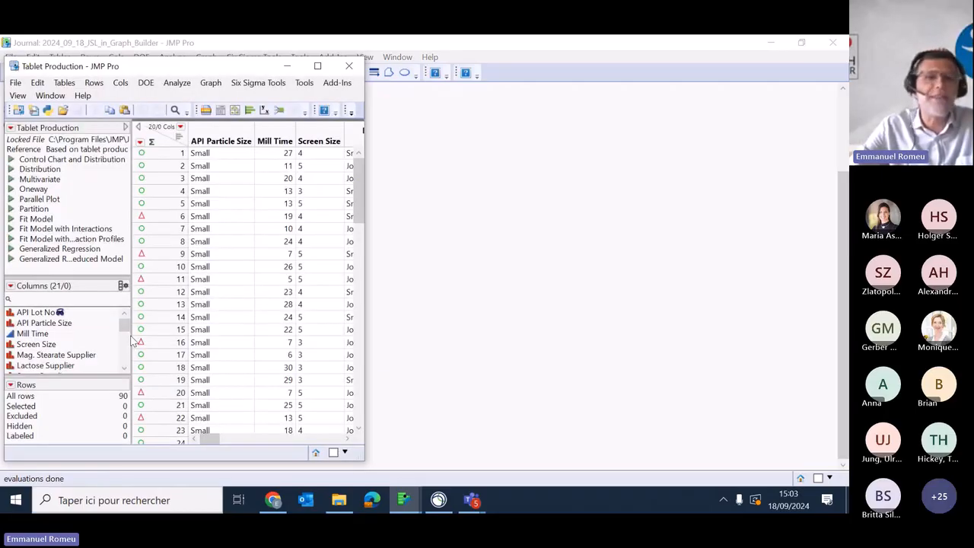
Run the journal's Graph Builder 1 script for Tablet Production and reposition the resulting graph window.
{"action": "left_click", "coordinate": [426, 335]}
{"action": "left_click", "coordinate": [93, 343]}
{"action": "left_click_drag", "start_coordinate": [622, 129], "coordinate": [451, 81]}
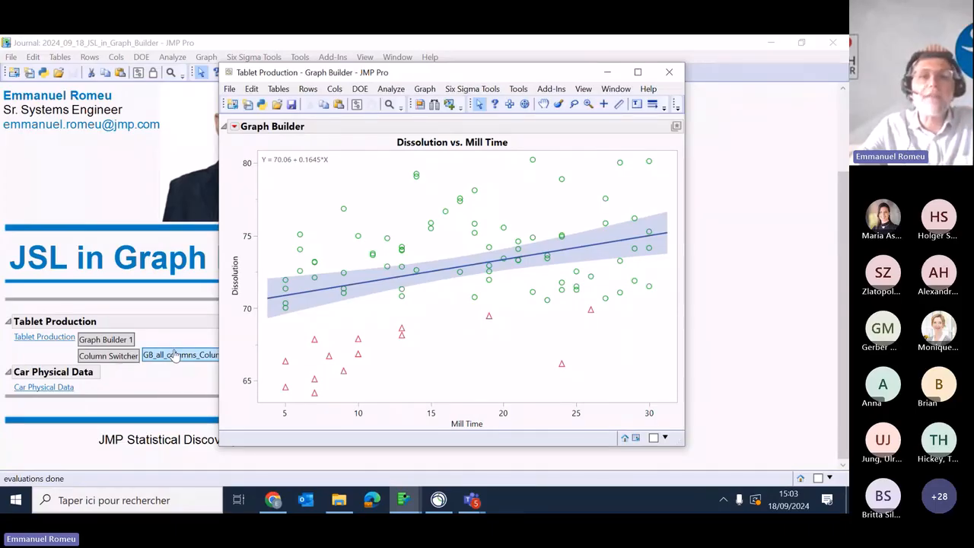
Start a new Graph Builder for Tablet Production with Mill Time on X and Dissolution on Y.
{"action": "left_click", "coordinate": [425, 89]}
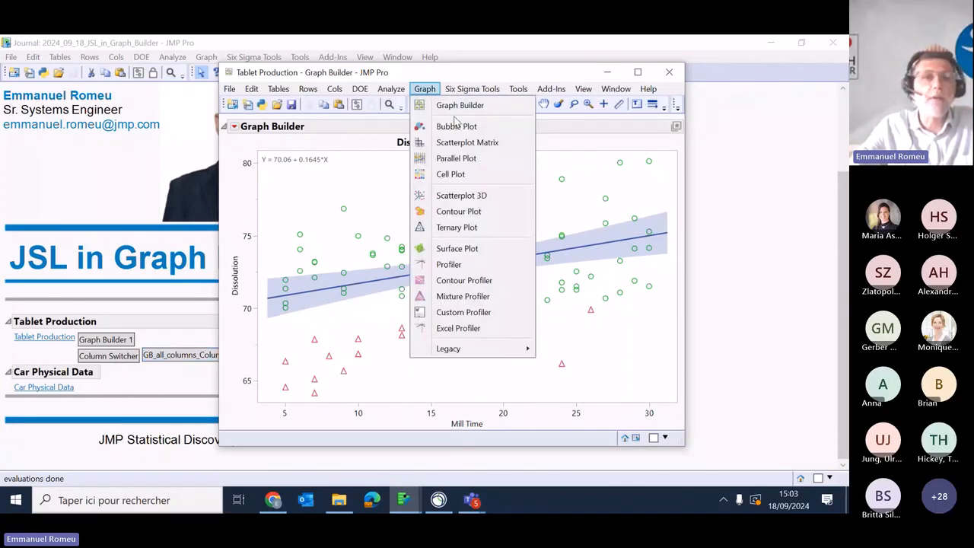
{"action": "left_click", "coordinate": [458, 107]}
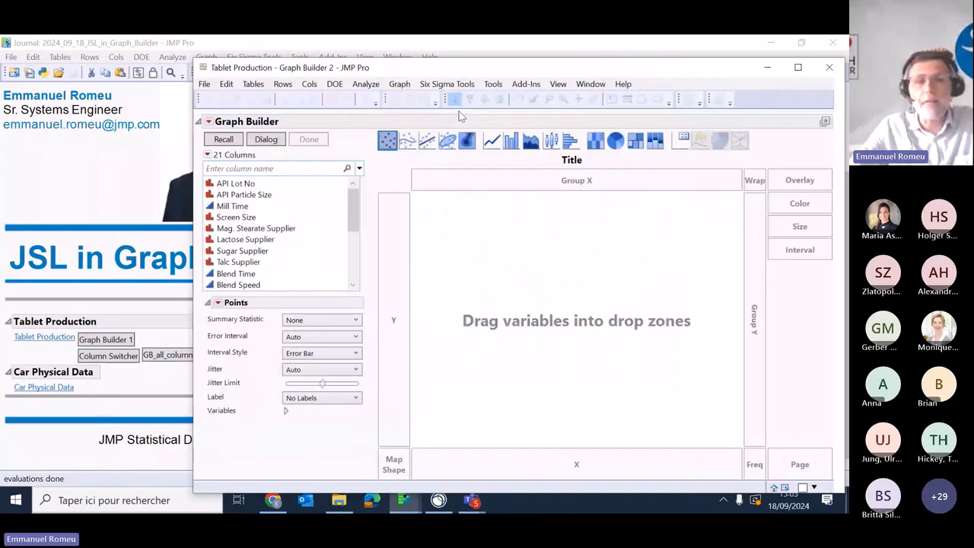
{"action": "left_click_drag", "start_coordinate": [232, 205], "coordinate": [571, 474]}
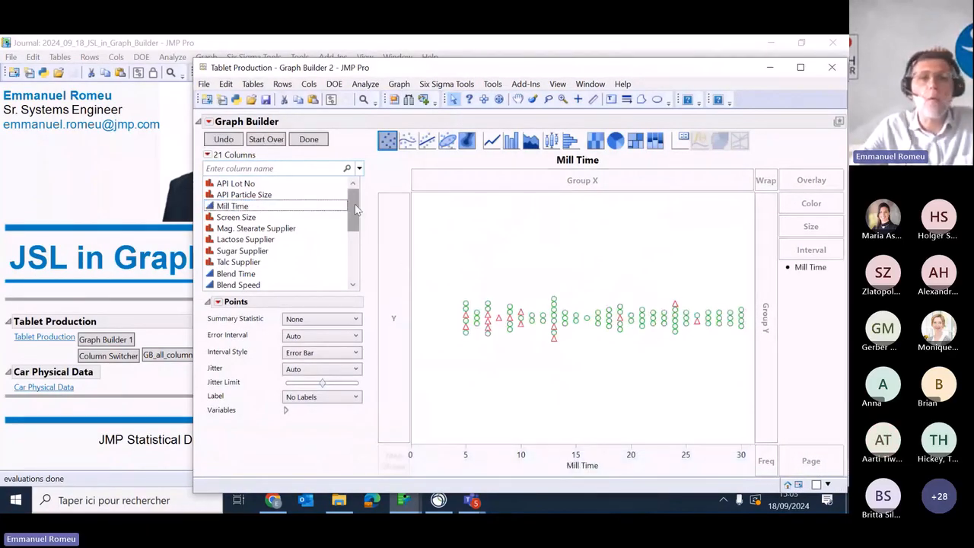
{"action": "left_click_drag", "start_coordinate": [355, 204], "coordinate": [355, 252]}
{"action": "left_click_drag", "start_coordinate": [240, 262], "coordinate": [381, 266]}
{"action": "mouse_move", "coordinate": [375, 163]}
{"action": "left_mouse_down"}
{"action": "mouse_move", "coordinate": [420, 151]}
{"action": "mouse_move", "coordinate": [381, 127]}
{"action": "mouse_move", "coordinate": [381, 156]}
{"action": "left_mouse_up"}
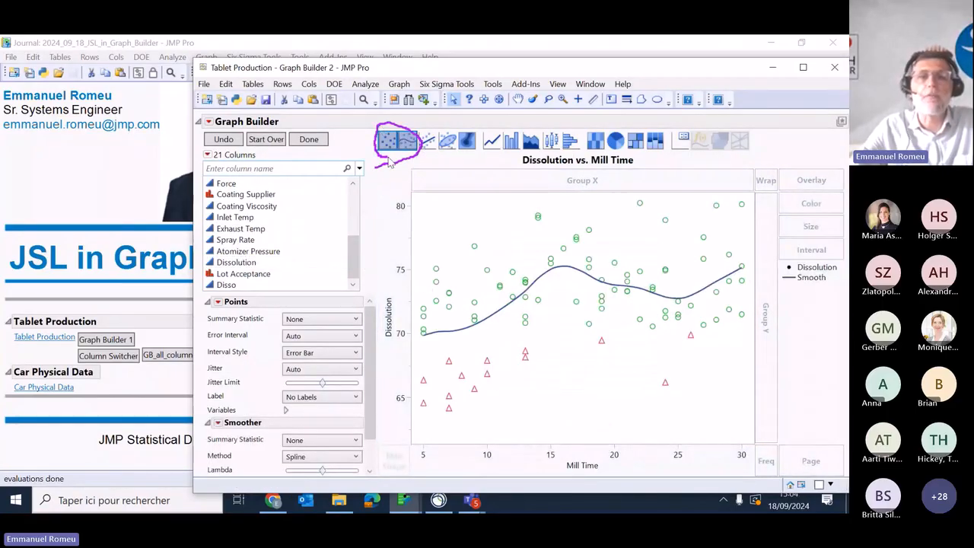
Replace the smoother with a Line of Fit and show its Equation on the graph.
{"action": "left_click", "coordinate": [427, 140]}
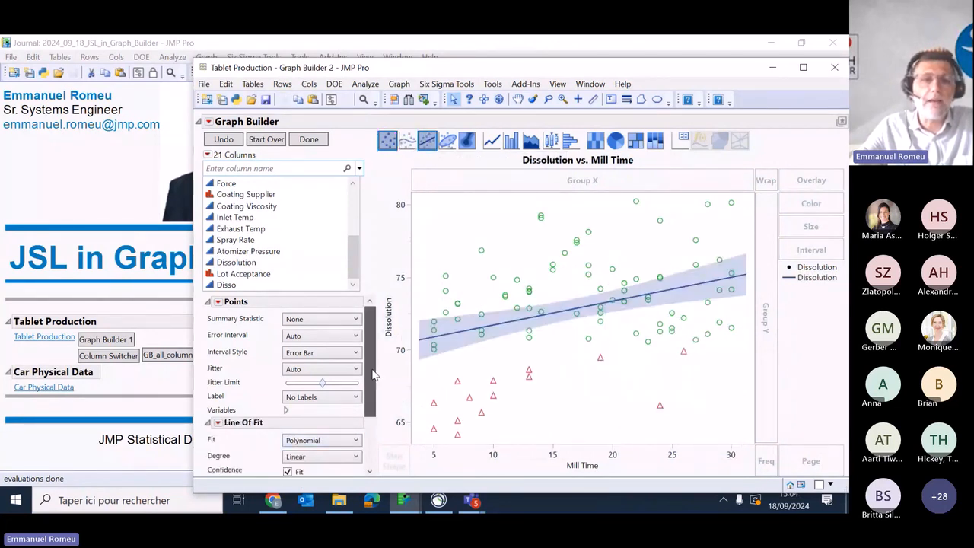
{"action": "scroll", "coordinate": [373, 373], "scroll_direction": "down", "scroll_amount": 2}
{"action": "left_click", "coordinate": [287, 448]}
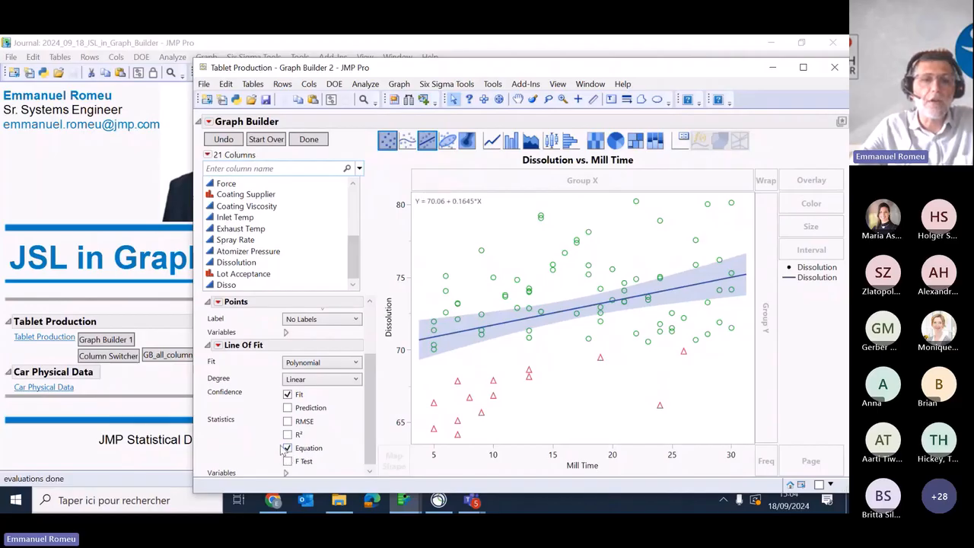
{"action": "left_click_drag", "start_coordinate": [251, 444], "coordinate": [289, 450]}
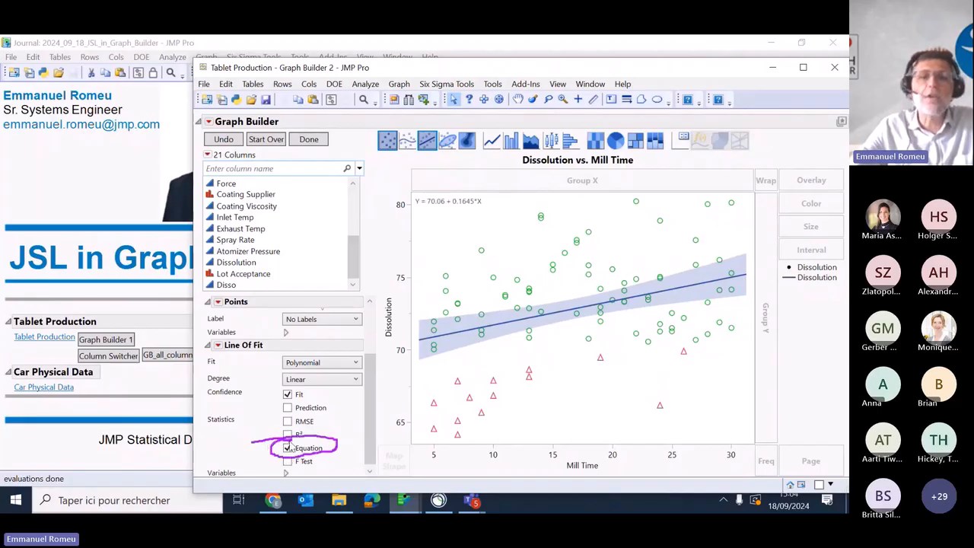
{"action": "key", "text": "Escape"}
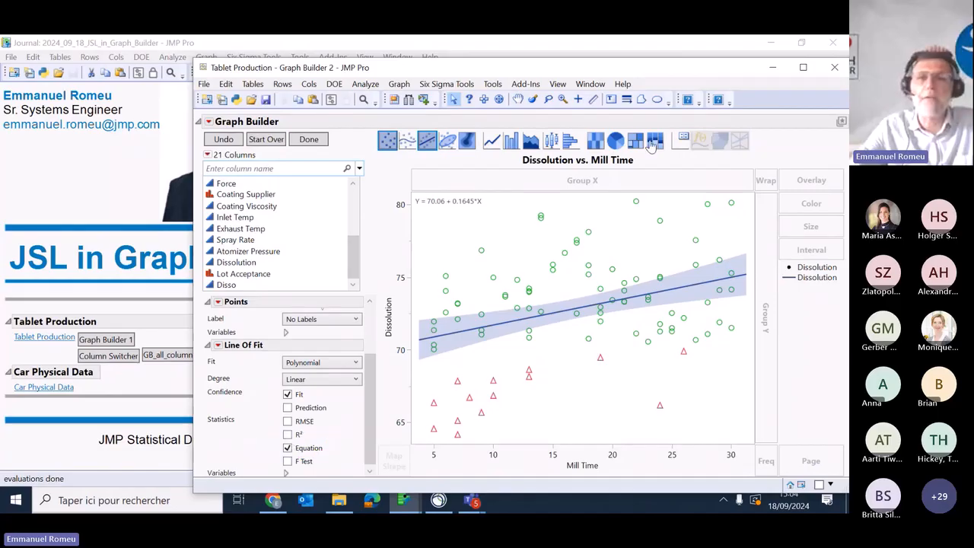
Hide the legend of the Dissolution vs. Mill Time graph and finish the graph so its control panel closes.
{"action": "mouse_move", "coordinate": [636, 65]}
{"action": "left_mouse_down"}
{"action": "mouse_move", "coordinate": [418, 55]}
{"action": "mouse_move", "coordinate": [451, 64]}
{"action": "left_mouse_up"}
{"action": "left_click_drag", "start_coordinate": [618, 291], "coordinate": [603, 257]}
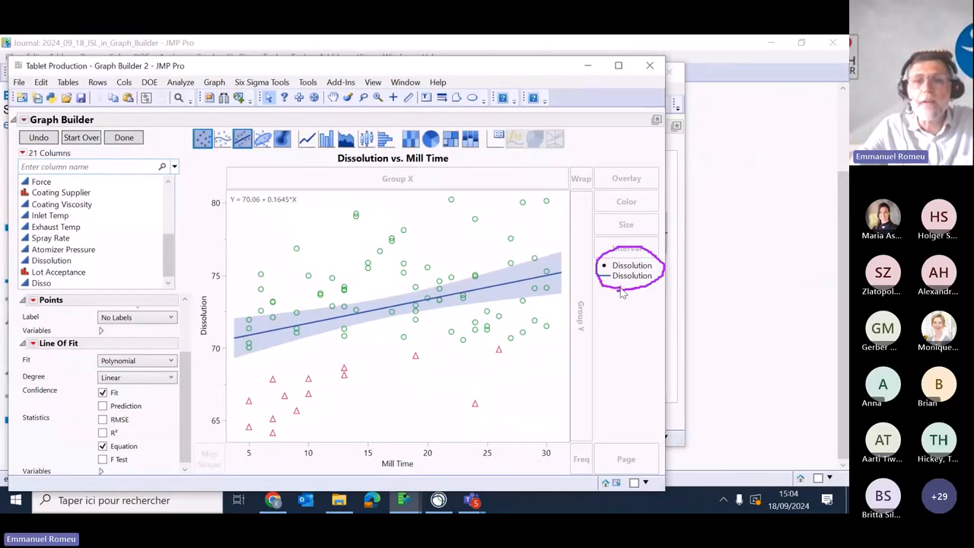
{"action": "left_click", "coordinate": [25, 122]}
{"action": "mouse_move", "coordinate": [67, 168]}
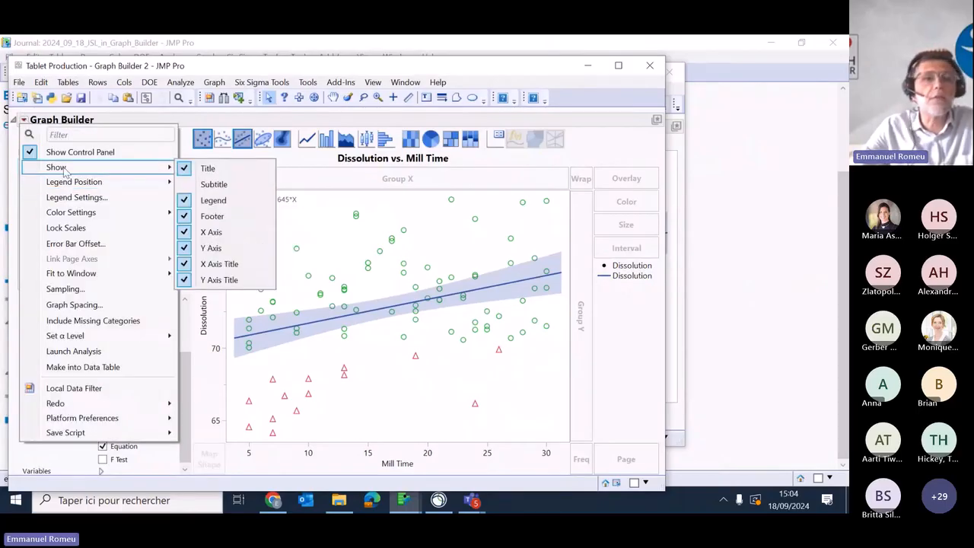
{"action": "left_click", "coordinate": [201, 200]}
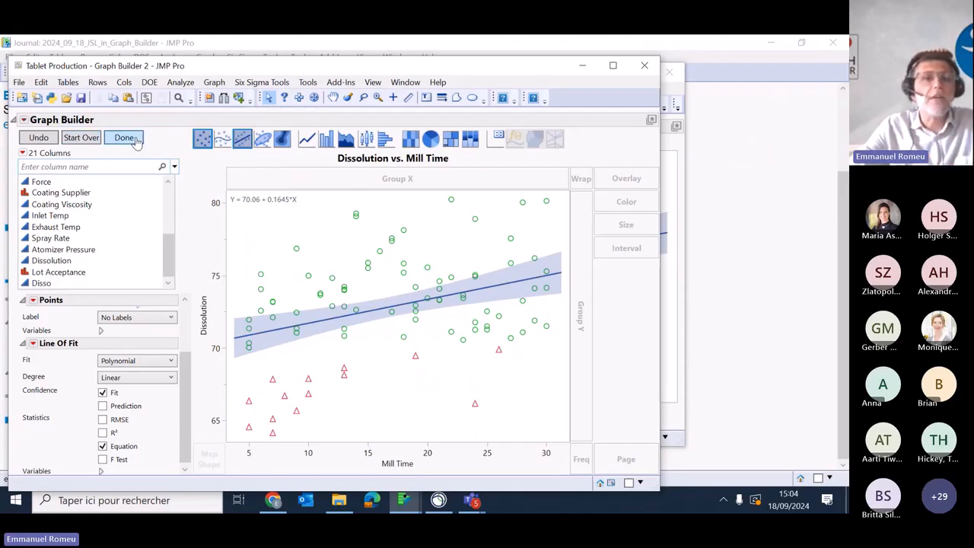
{"action": "left_click", "coordinate": [134, 140]}
{"action": "left_click_drag", "start_coordinate": [226, 71], "coordinate": [525, 79]}
{"action": "left_click", "coordinate": [322, 141]}
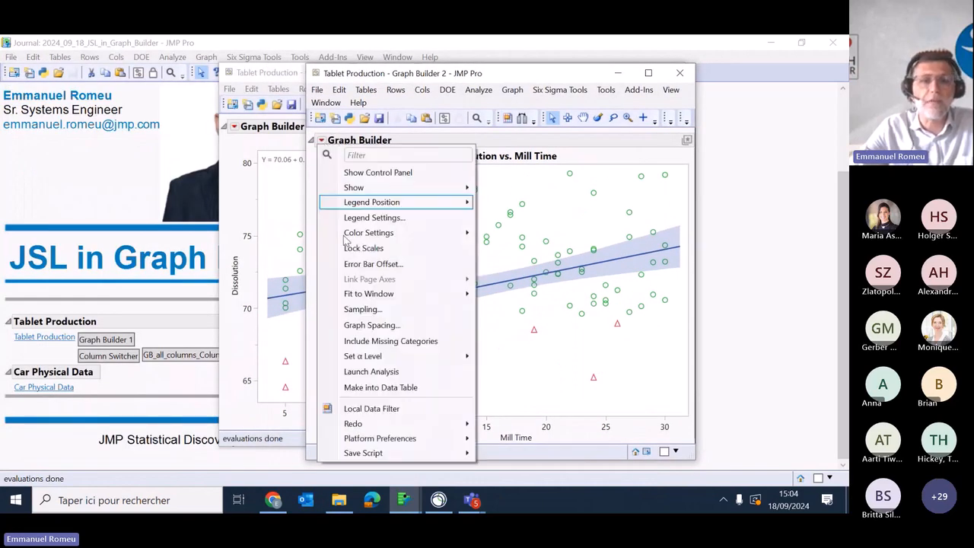
{"action": "mouse_move", "coordinate": [379, 456]}
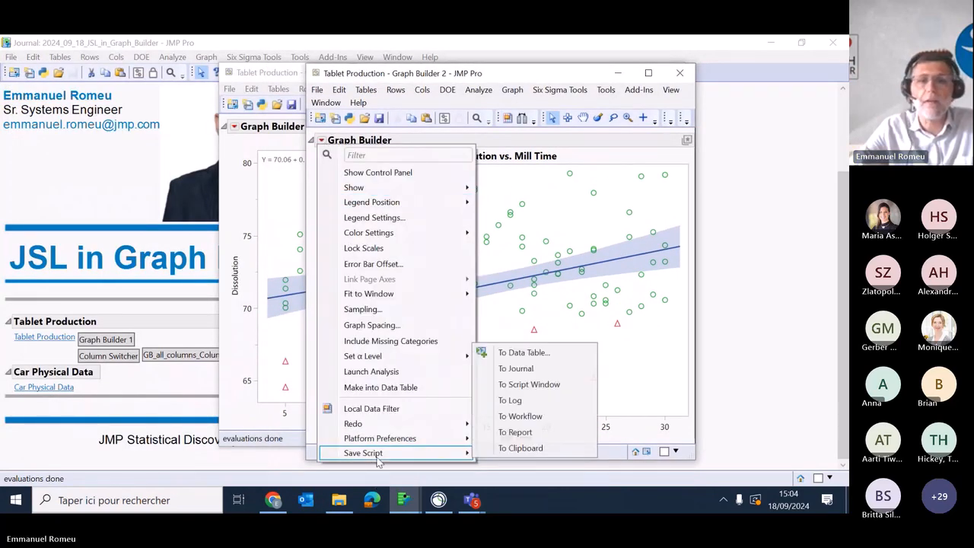
{"action": "left_click", "coordinate": [405, 509]}
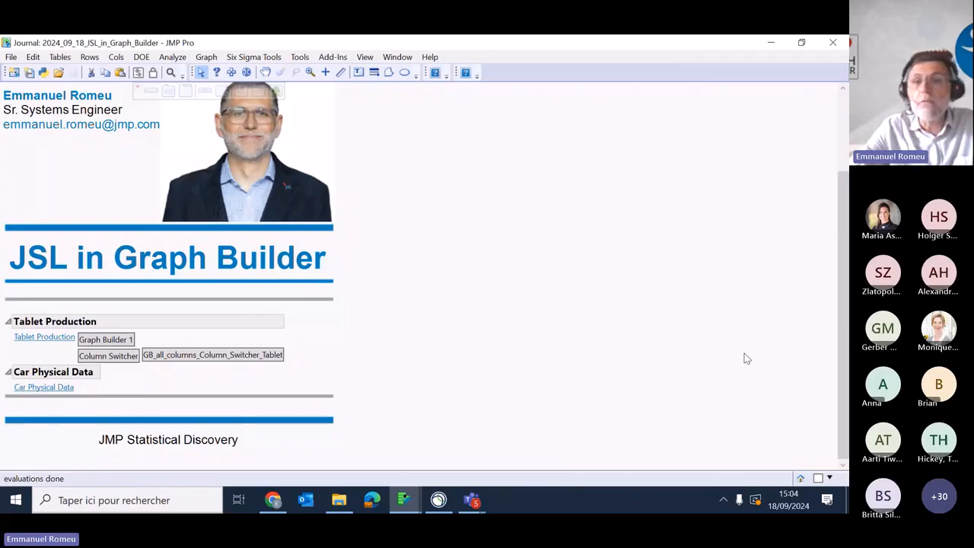
{"action": "left_click", "coordinate": [752, 167]}
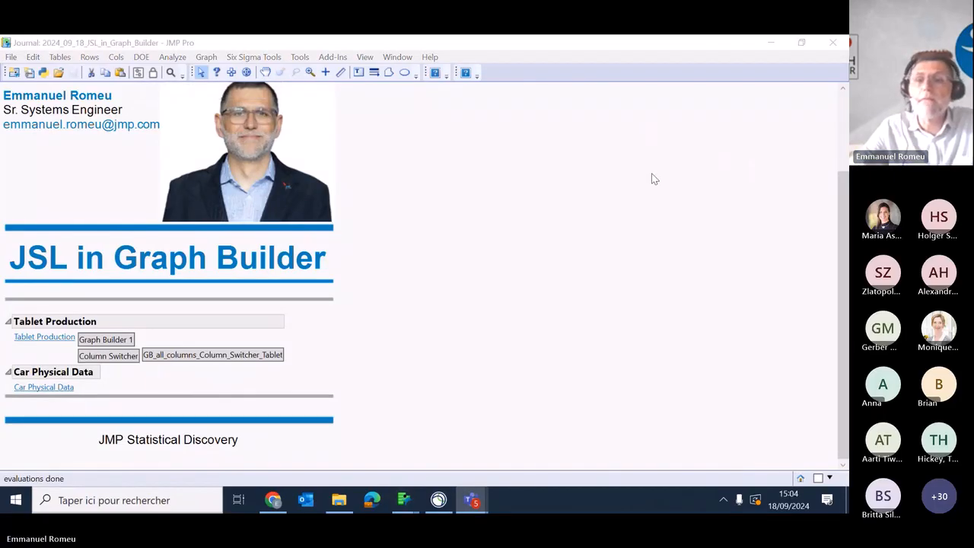
Reopen the first Tablet Production Graph Builder report from the Home Window and save its script to a script window.
{"action": "left_click", "coordinate": [801, 480]}
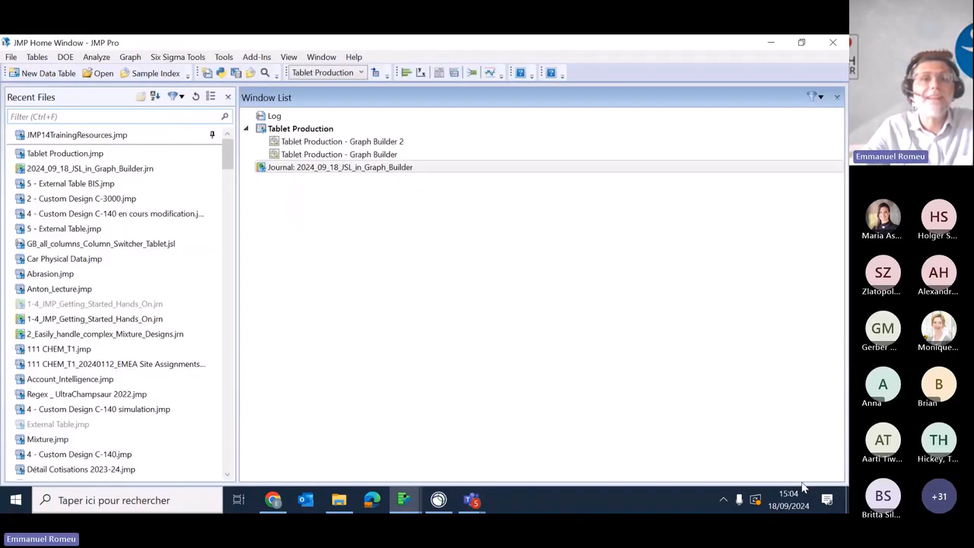
{"action": "double_click", "coordinate": [328, 155]}
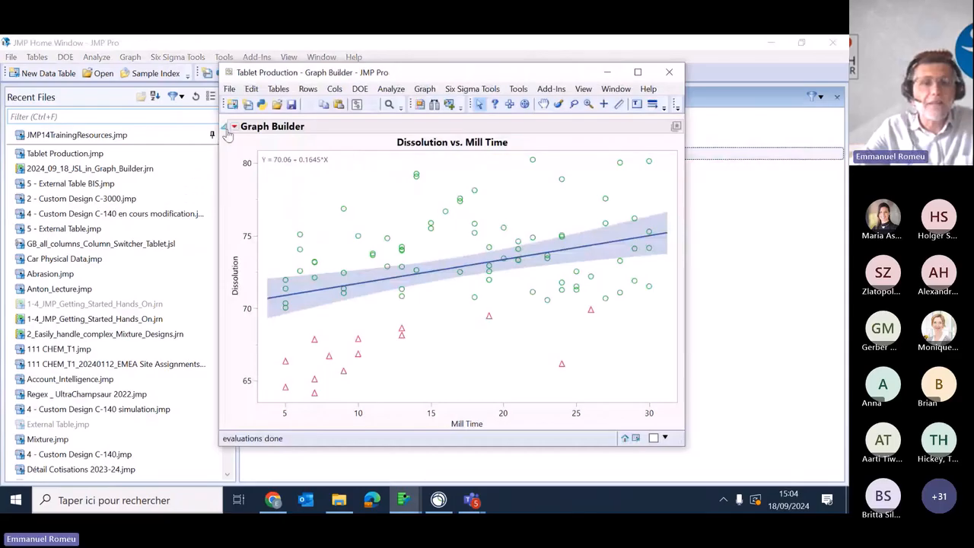
{"action": "left_click", "coordinate": [232, 127]}
{"action": "left_click", "coordinate": [460, 374]}
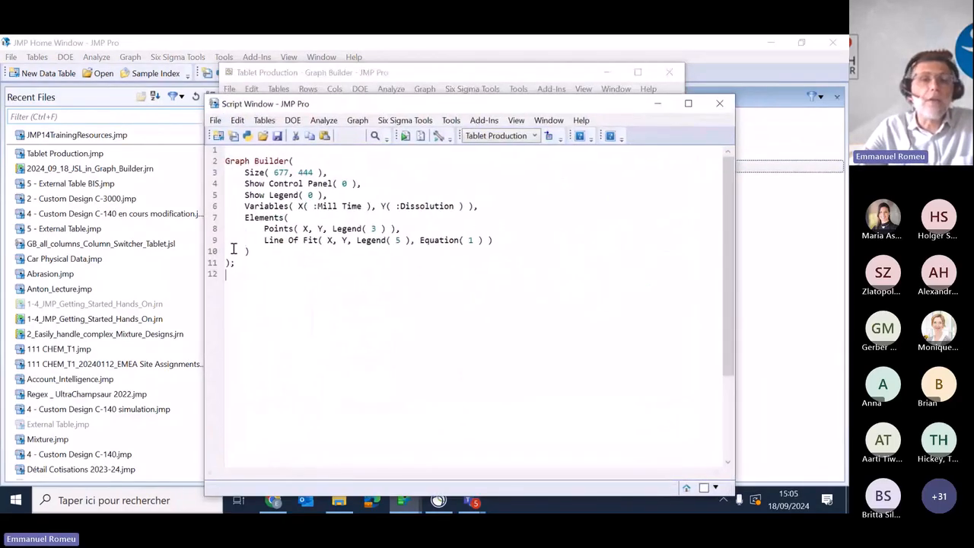
Duplicate the whole Graph Builder script block below the original, separated by a blank line.
{"action": "key", "text": "ctrl+a"}
{"action": "key", "text": "ctrl+c"}
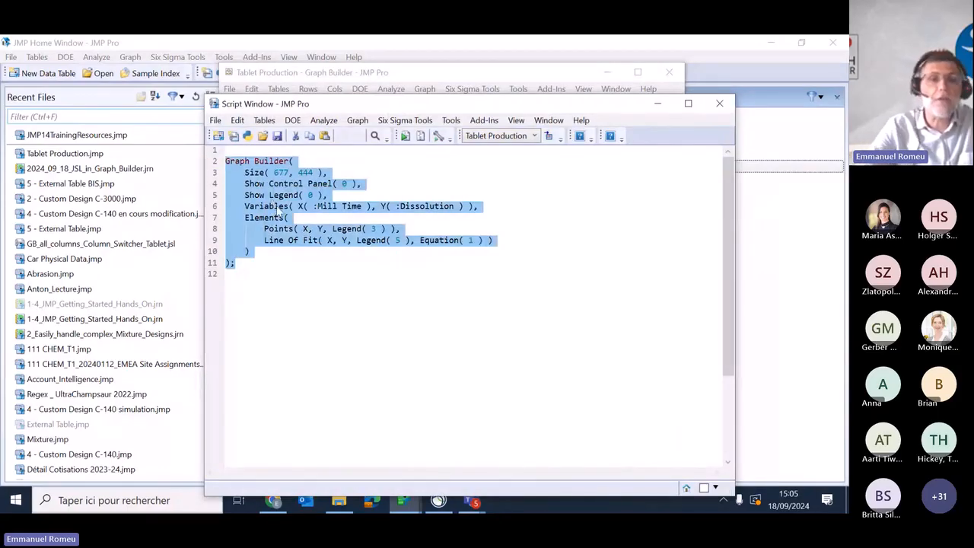
{"action": "left_click", "coordinate": [239, 263]}
{"action": "key", "text": "Return"}
{"action": "key", "text": "Return"}
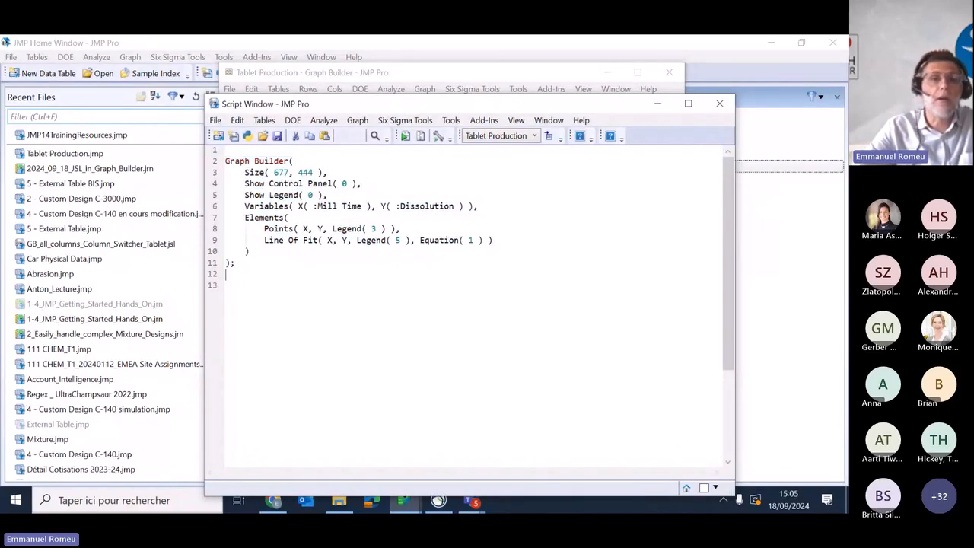
{"action": "key", "text": "ctrl+v"}
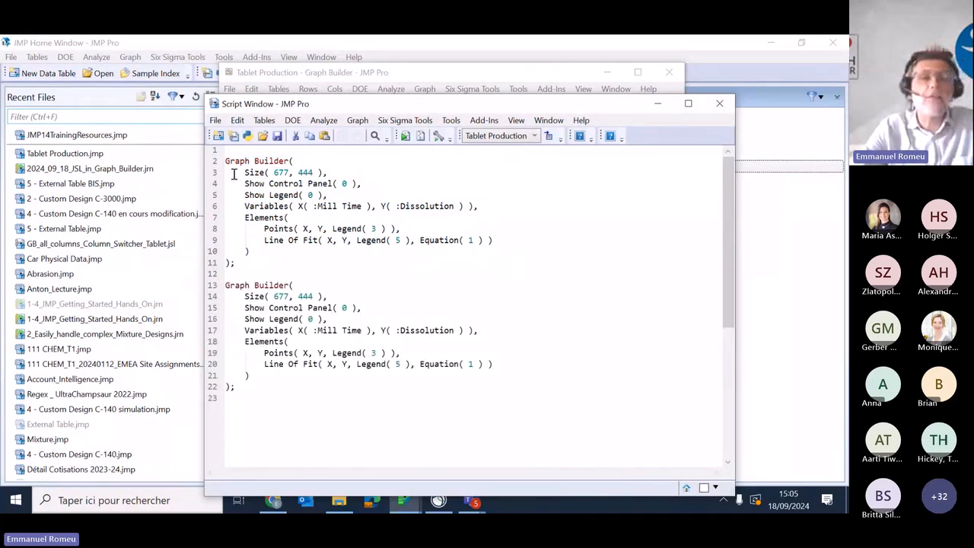
Delete the Size, Show Control Panel and Show Legend lines from the first Graph Builder block.
{"action": "left_click_drag", "start_coordinate": [233, 174], "coordinate": [371, 172]}
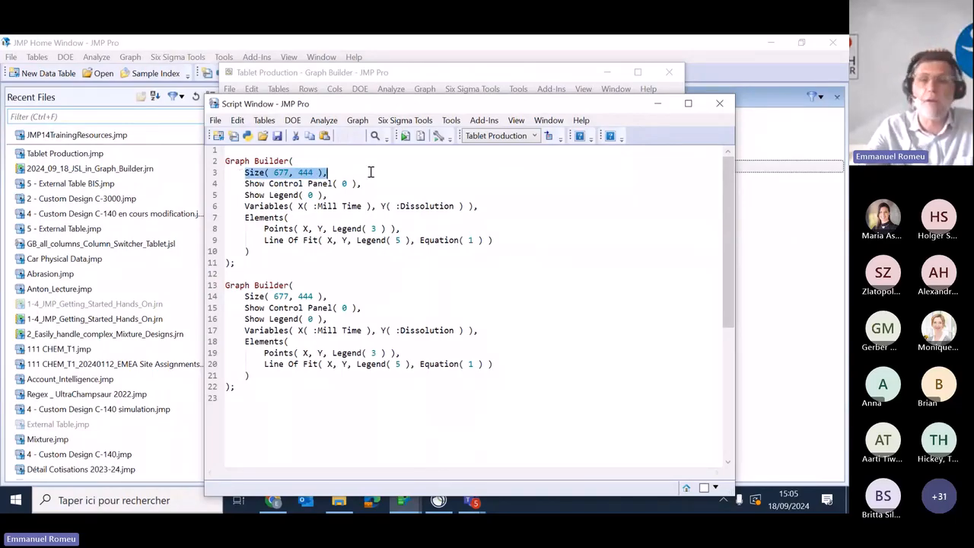
{"action": "key", "text": "Delete"}
{"action": "key", "text": "Delete"}
{"action": "left_click_drag", "start_coordinate": [236, 184], "coordinate": [373, 191]}
{"action": "key", "text": "Delete"}
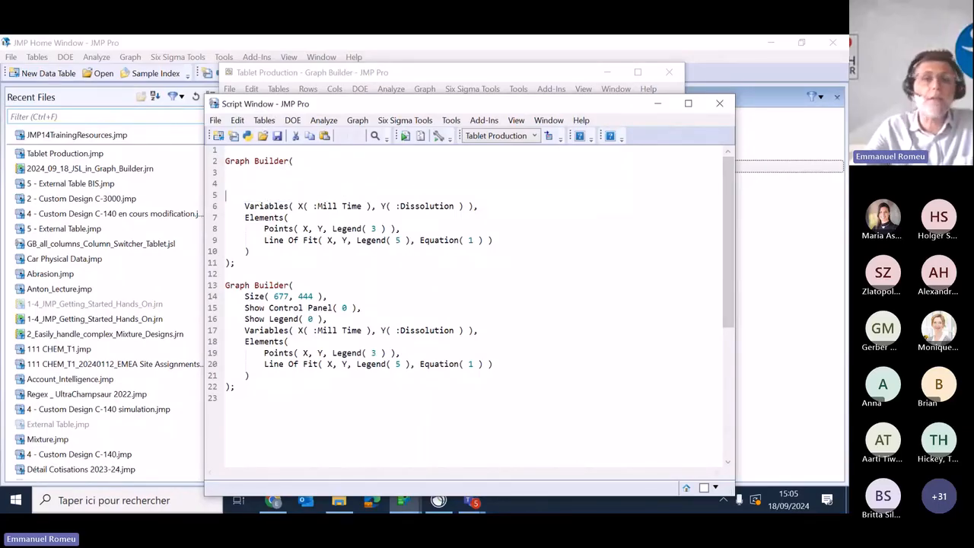
Remove the Elements section, the comma before it and the empty lines so the first block keeps only its Variables line.
{"action": "double_click", "coordinate": [287, 218]}
{"action": "left_click_drag", "start_coordinate": [287, 219], "coordinate": [474, 207]}
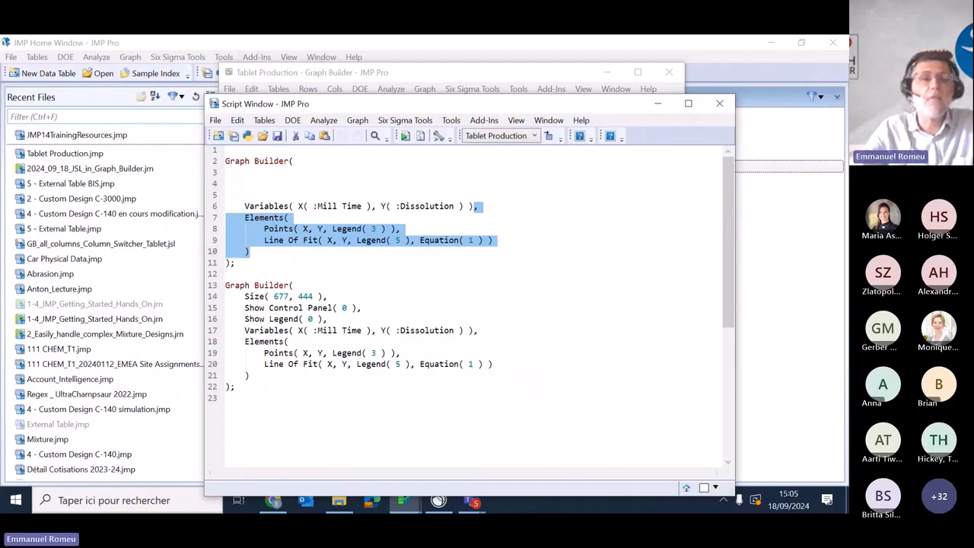
{"action": "key", "text": "Delete"}
{"action": "left_click", "coordinate": [292, 183]}
{"action": "key", "text": "Delete"}
{"action": "key", "text": "Delete"}
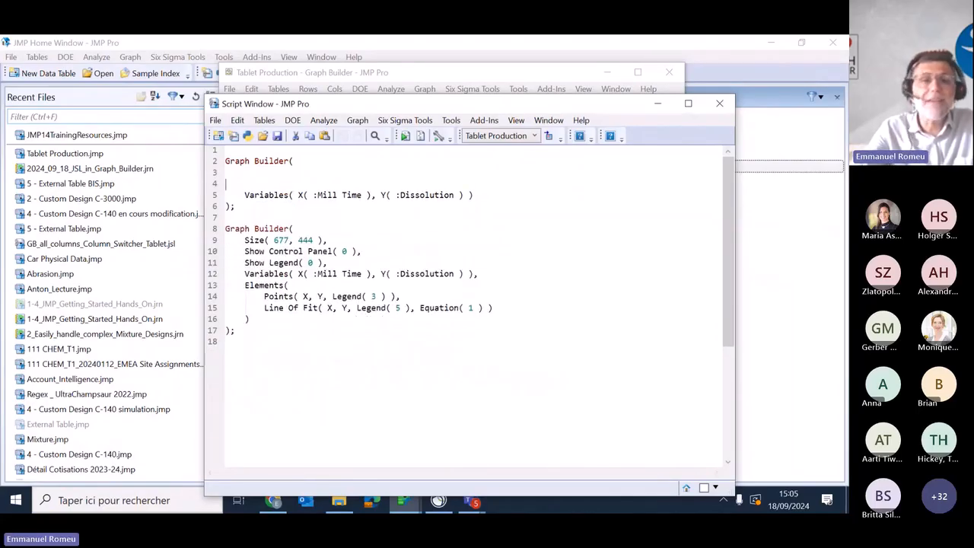
{"action": "key", "text": "Delete"}
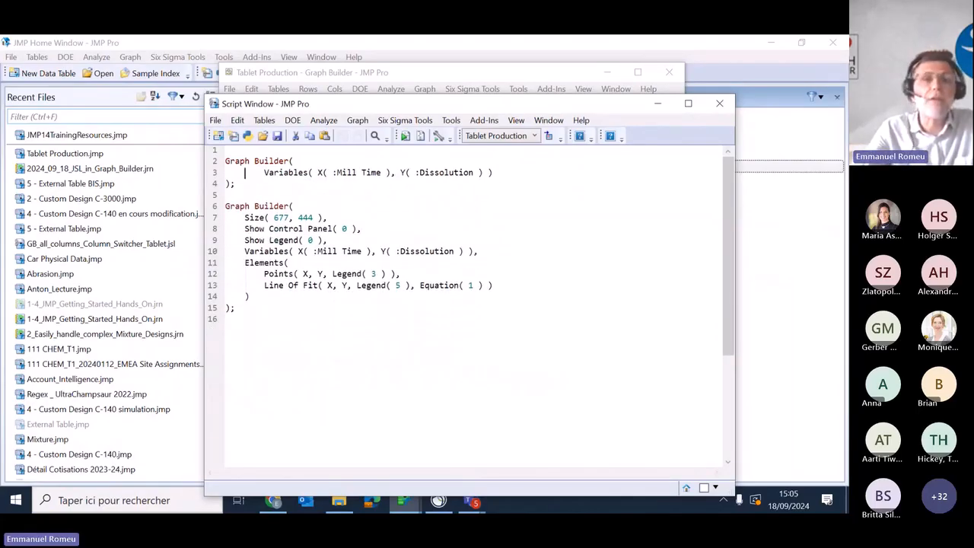
Run only the shortened Graph Builder block and examine the axes and default elements of its graph.
{"action": "left_click", "coordinate": [246, 183]}
{"action": "left_click_drag", "start_coordinate": [247, 184], "coordinate": [226, 162]}
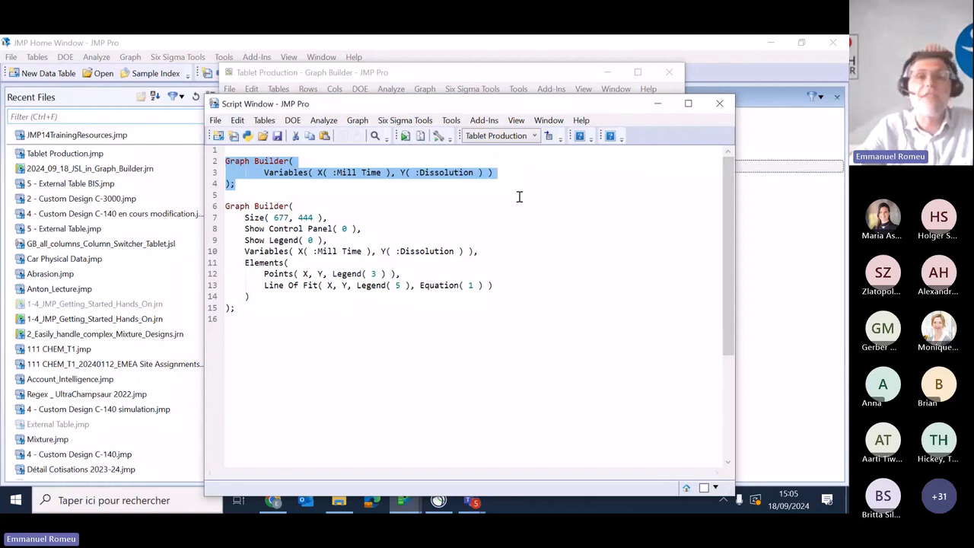
{"action": "left_click", "coordinate": [405, 135]}
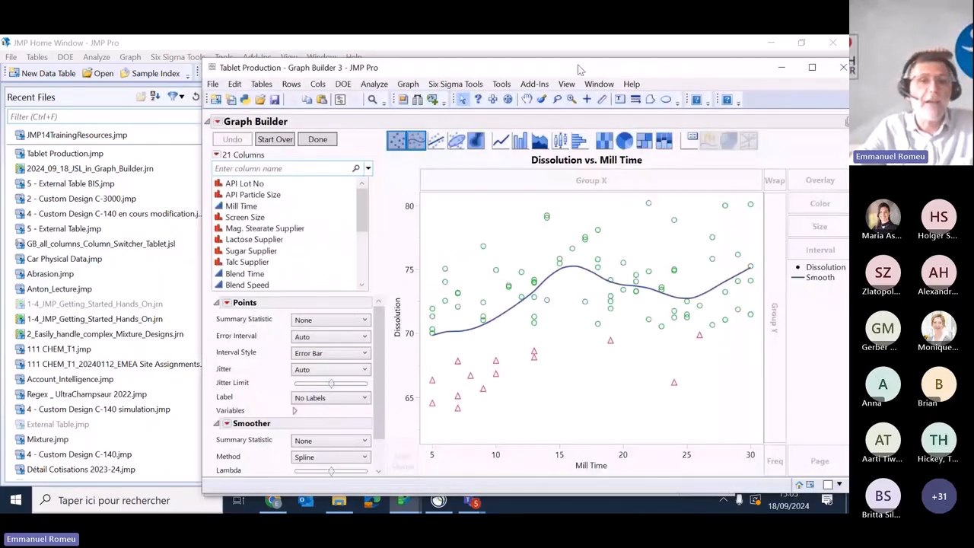
{"action": "mouse_move", "coordinate": [579, 68]}
{"action": "left_mouse_down"}
{"action": "mouse_move", "coordinate": [372, 74]}
{"action": "mouse_move", "coordinate": [387, 64]}
{"action": "left_mouse_up"}
{"action": "mouse_move", "coordinate": [191, 245]}
{"action": "left_mouse_down"}
{"action": "mouse_move", "coordinate": [184, 332]}
{"action": "mouse_move", "coordinate": [242, 291]}
{"action": "mouse_move", "coordinate": [209, 250]}
{"action": "mouse_move", "coordinate": [195, 274]}
{"action": "mouse_move", "coordinate": [199, 305]}
{"action": "mouse_move", "coordinate": [481, 456]}
{"action": "mouse_move", "coordinate": [348, 446]}
{"action": "mouse_move", "coordinate": [346, 455]}
{"action": "left_mouse_up"}
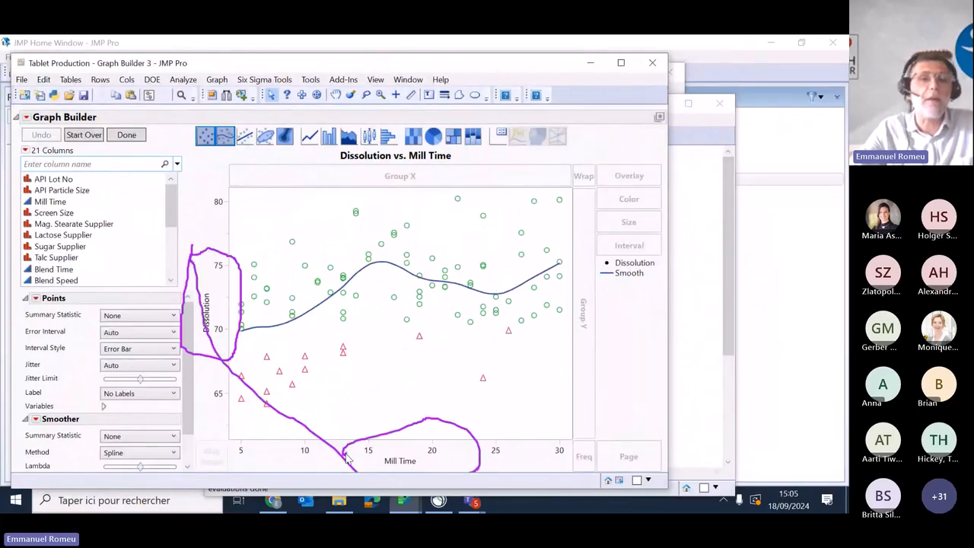
{"action": "key", "text": "Escape"}
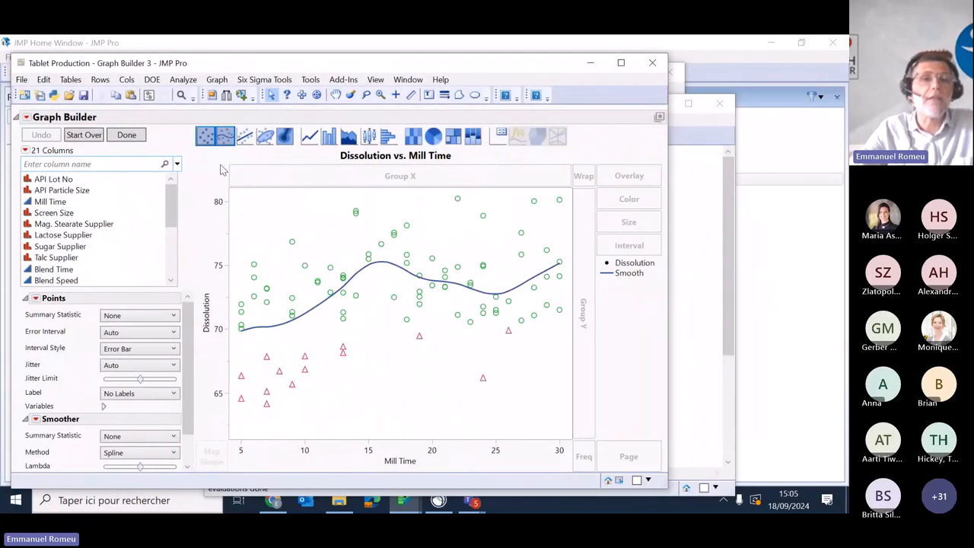
{"action": "mouse_move", "coordinate": [211, 169]}
{"action": "left_mouse_down"}
{"action": "mouse_move", "coordinate": [204, 116]}
{"action": "mouse_move", "coordinate": [239, 158]}
{"action": "mouse_move", "coordinate": [204, 166]}
{"action": "mouse_move", "coordinate": [215, 318]}
{"action": "mouse_move", "coordinate": [326, 290]}
{"action": "left_mouse_up"}
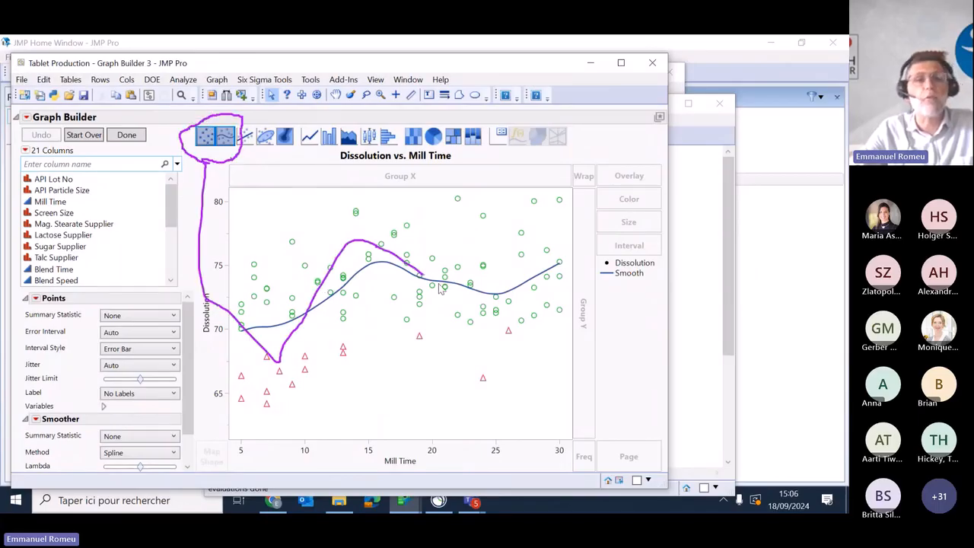
{"action": "key", "text": "Escape"}
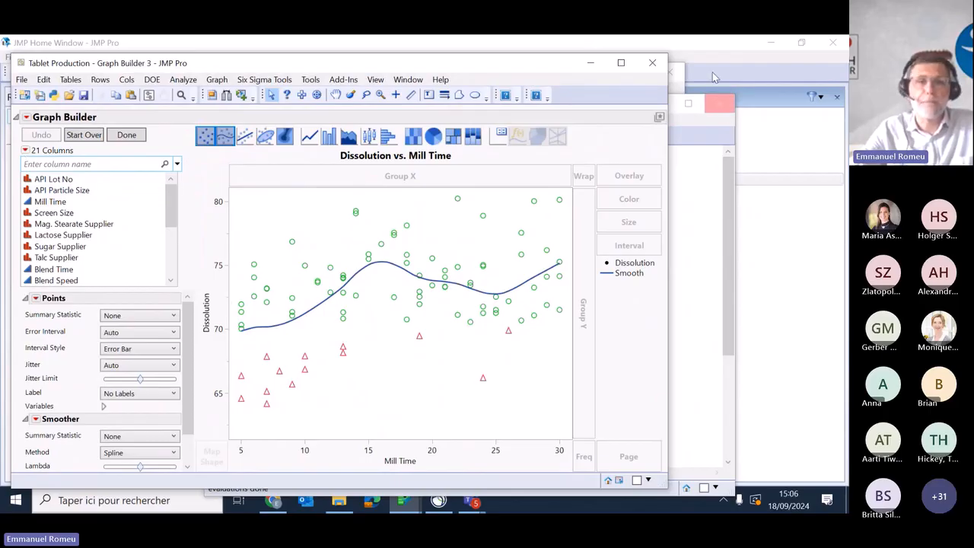
Close the graph produced by the shortened script and delete the shortened Graph Builder block from the script.
{"action": "left_click", "coordinate": [652, 67]}
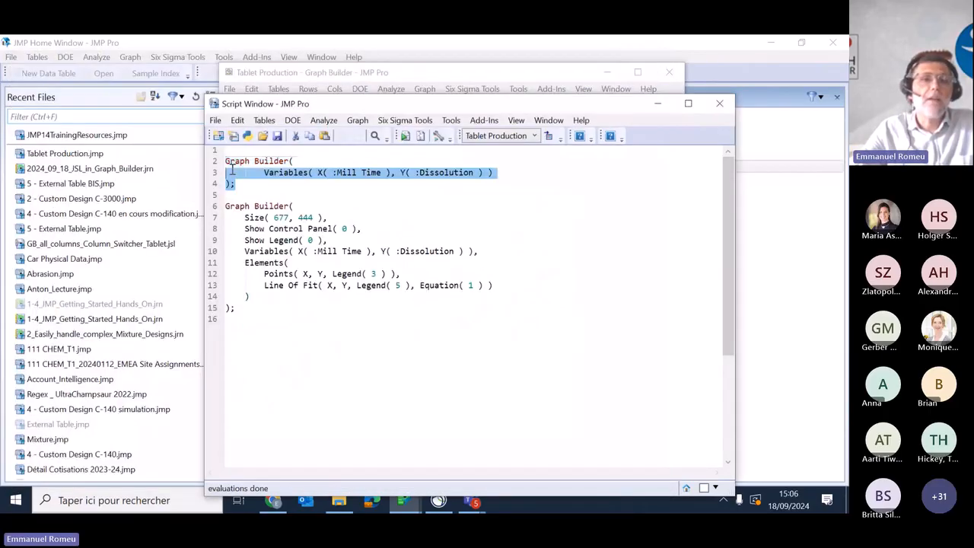
{"action": "key", "text": "Return"}
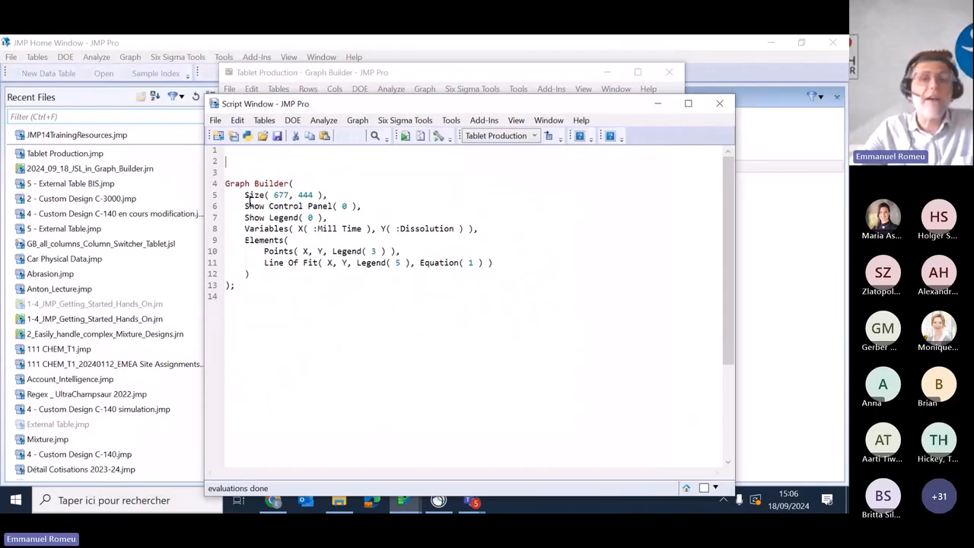
Highlight the Size, Show Control Panel and Show Legend lines of the remaining Graph Builder block one after another to review them.
{"action": "left_click_drag", "start_coordinate": [242, 196], "coordinate": [342, 191]}
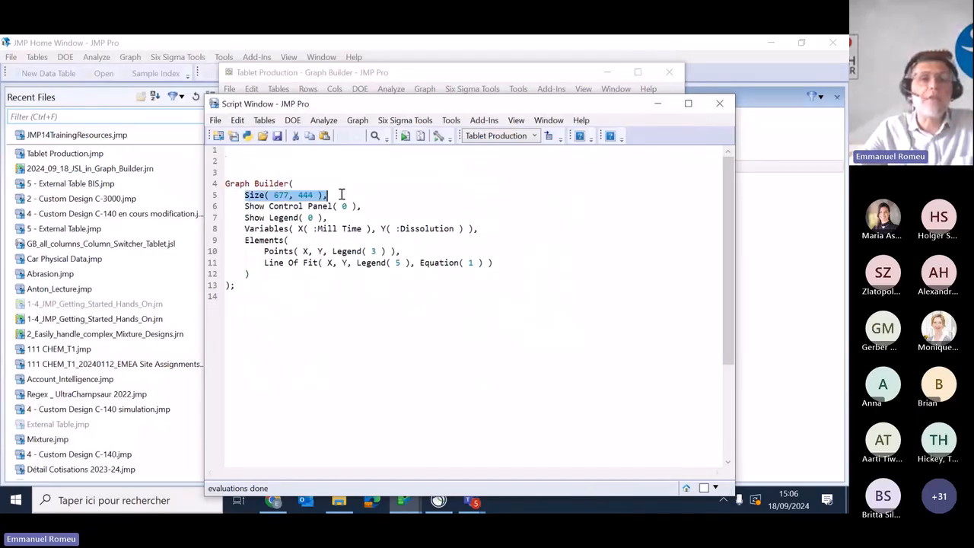
{"action": "left_click", "coordinate": [247, 202]}
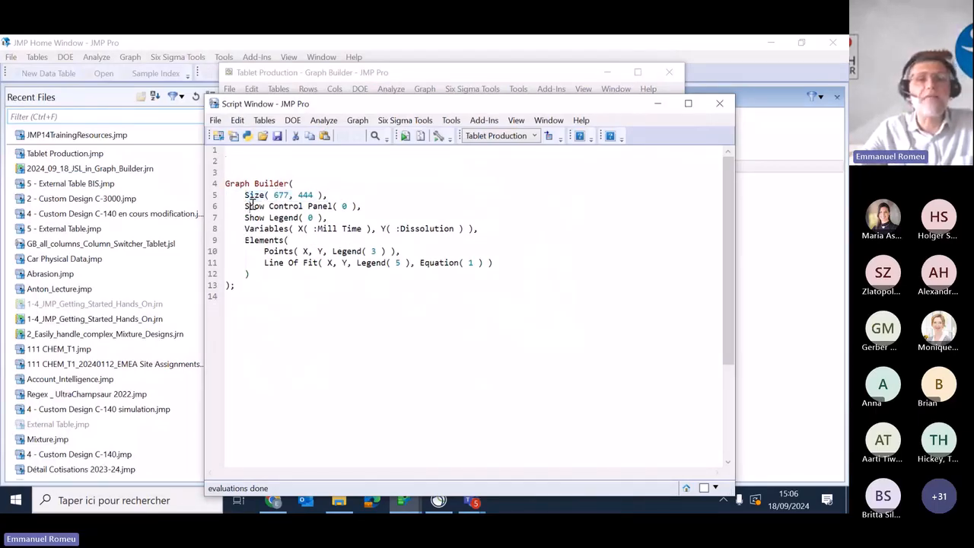
{"action": "left_click_drag", "start_coordinate": [248, 206], "coordinate": [357, 207]}
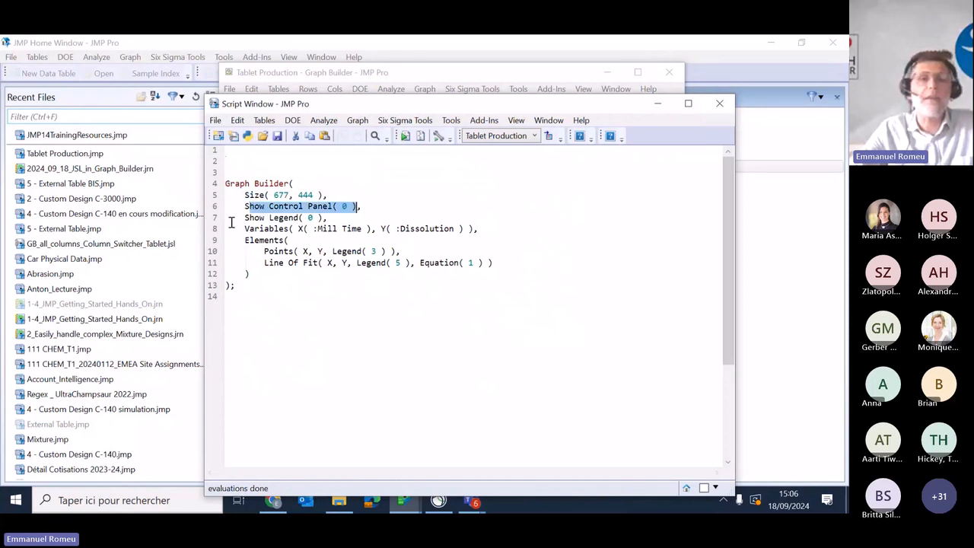
{"action": "left_click_drag", "start_coordinate": [230, 219], "coordinate": [325, 218]}
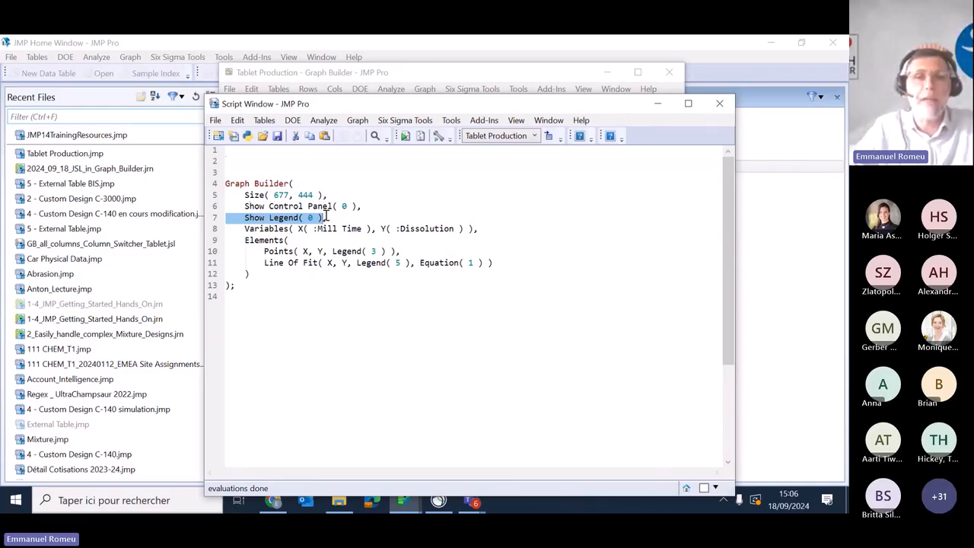
Arrange and resize the Dissolution vs. Mill Time graph window and the script window so that they sit side by side.
{"action": "left_click_drag", "start_coordinate": [395, 106], "coordinate": [510, 110]}
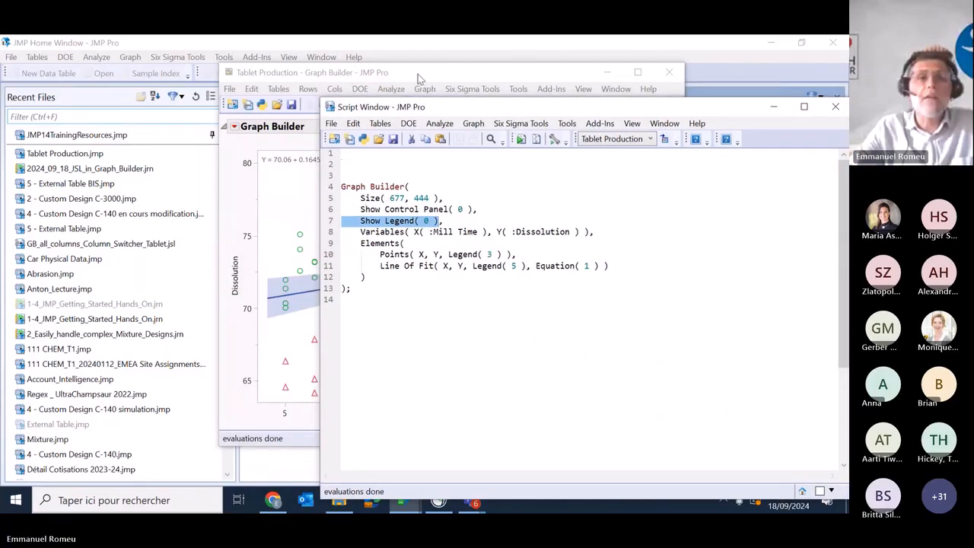
{"action": "left_click", "coordinate": [417, 76]}
{"action": "left_click_drag", "start_coordinate": [417, 77], "coordinate": [222, 78]}
{"action": "left_click_drag", "start_coordinate": [489, 344], "coordinate": [343, 344]}
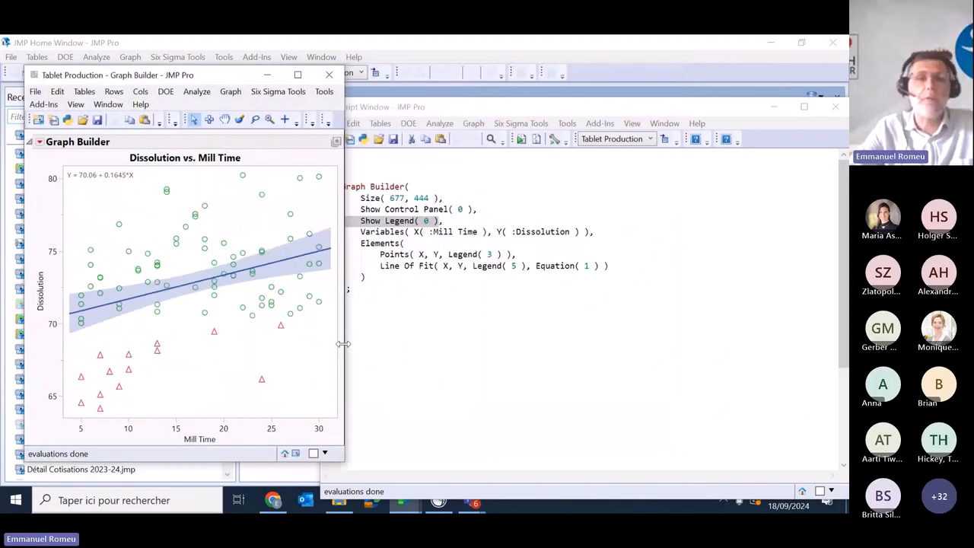
{"action": "left_click_drag", "start_coordinate": [504, 111], "coordinate": [552, 89]}
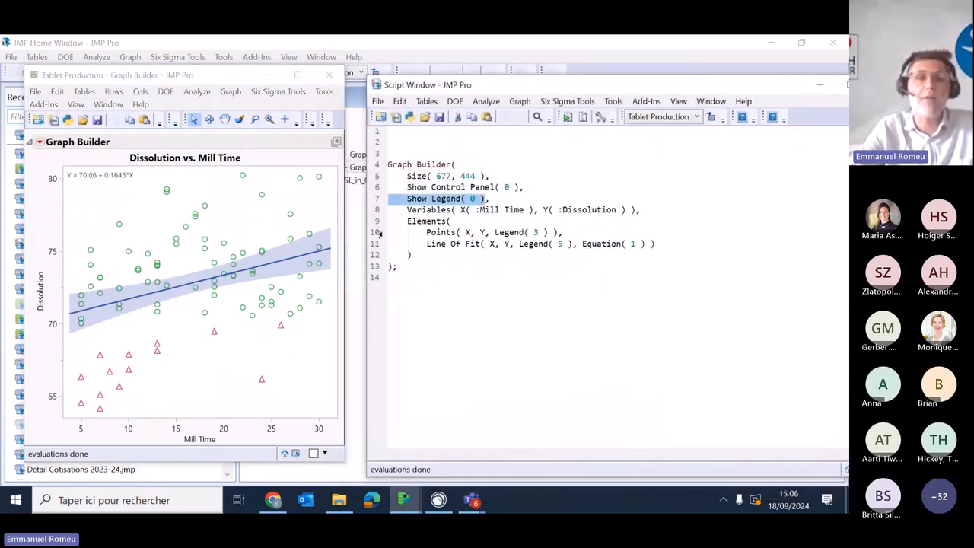
{"action": "left_click_drag", "start_coordinate": [365, 221], "coordinate": [593, 194]}
{"action": "left_click_drag", "start_coordinate": [750, 85], "coordinate": [533, 85]}
{"action": "left_click", "coordinate": [409, 279]}
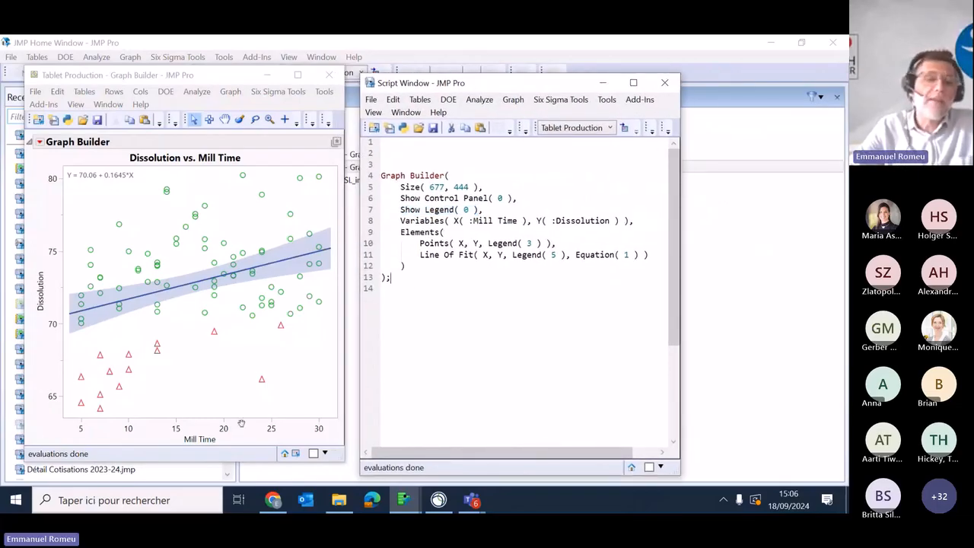
Circle the Dissolution and Mill Time axes on the graph to point them out, and clear the marks.
{"action": "left_click", "coordinate": [30, 431]}
{"action": "mouse_move", "coordinate": [30, 431]}
{"action": "left_mouse_down"}
{"action": "mouse_move", "coordinate": [168, 393]}
{"action": "mouse_move", "coordinate": [346, 435]}
{"action": "mouse_move", "coordinate": [168, 441]}
{"action": "mouse_move", "coordinate": [46, 424]}
{"action": "mouse_move", "coordinate": [63, 148]}
{"action": "mouse_move", "coordinate": [77, 179]}
{"action": "mouse_move", "coordinate": [78, 417]}
{"action": "mouse_move", "coordinate": [35, 415]}
{"action": "left_mouse_up"}
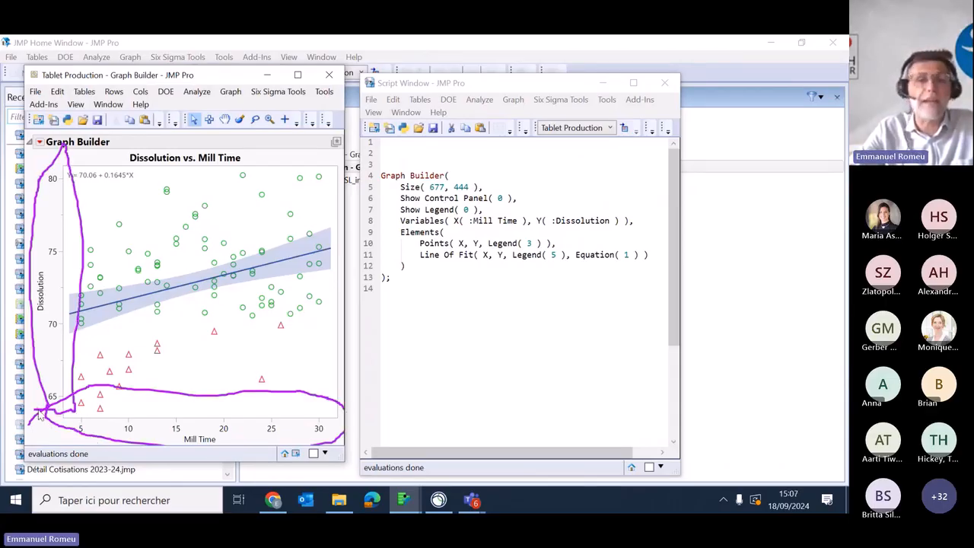
{"action": "key", "text": "Escape"}
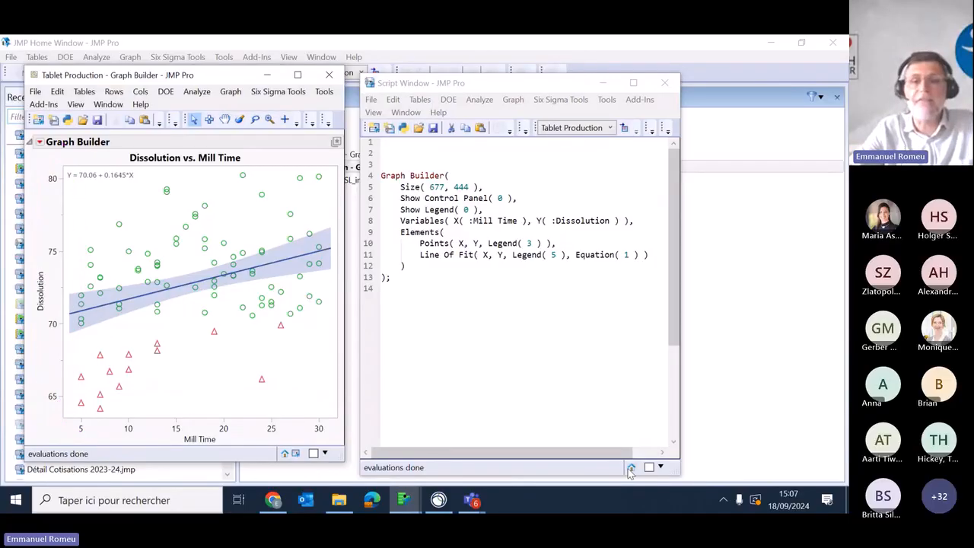
Open the Tablet Production data table and set the Mill Time value in row 1 to 50.
{"action": "left_click", "coordinate": [630, 468]}
{"action": "double_click", "coordinate": [301, 142]}
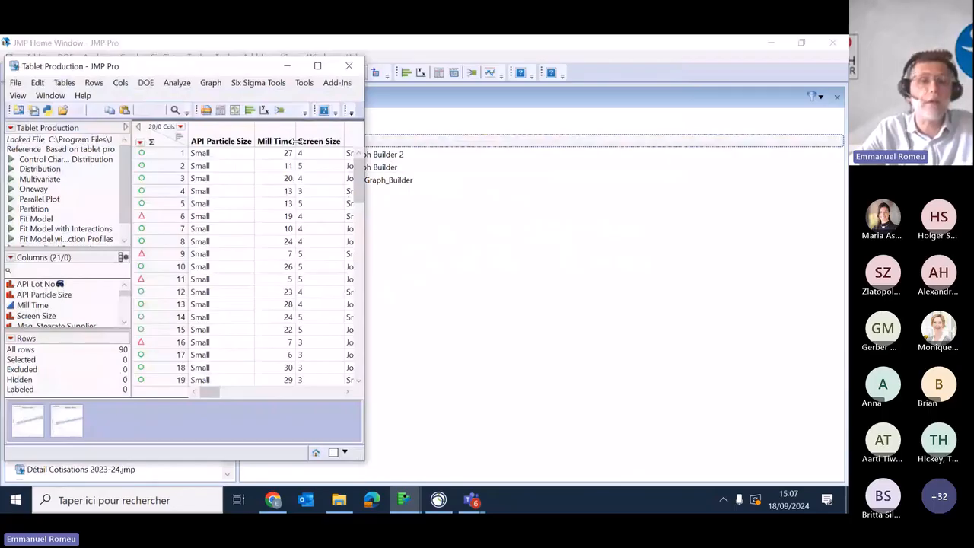
{"action": "left_click", "coordinate": [287, 154]}
{"action": "left_click", "coordinate": [288, 154]}
{"action": "type", "text": "50"}
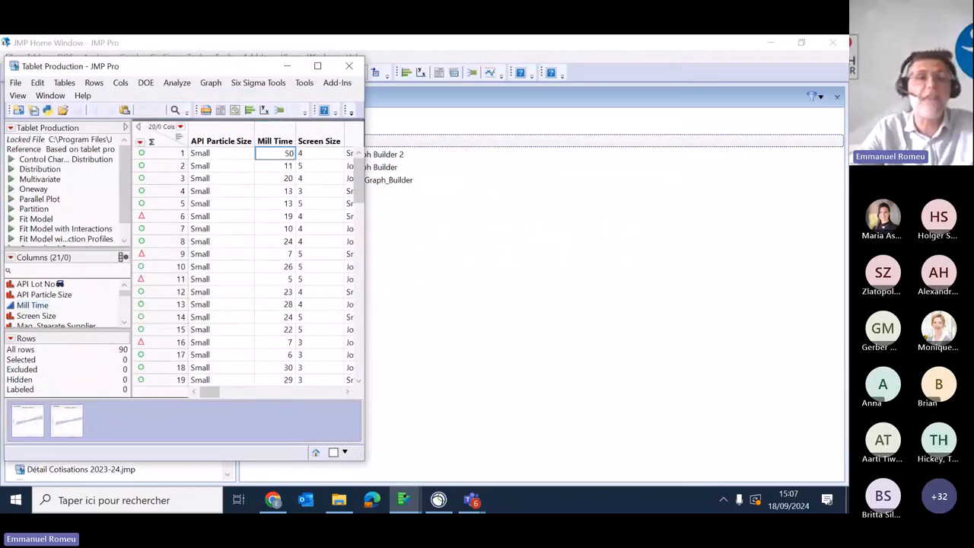
{"action": "key", "text": "Return"}
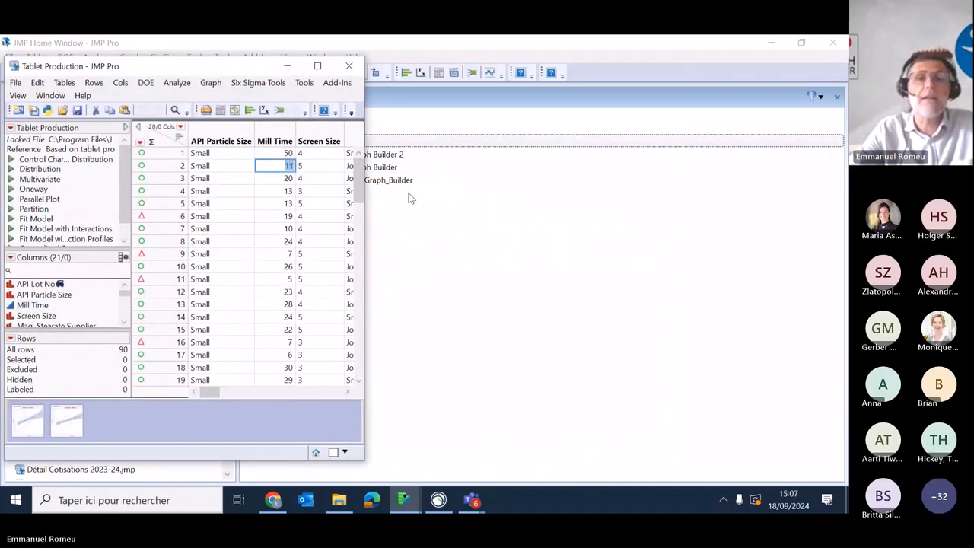
Return to the script window, run the Graph Builder block and examine the Mill Time axis range of the new graph.
{"action": "left_click", "coordinate": [407, 195]}
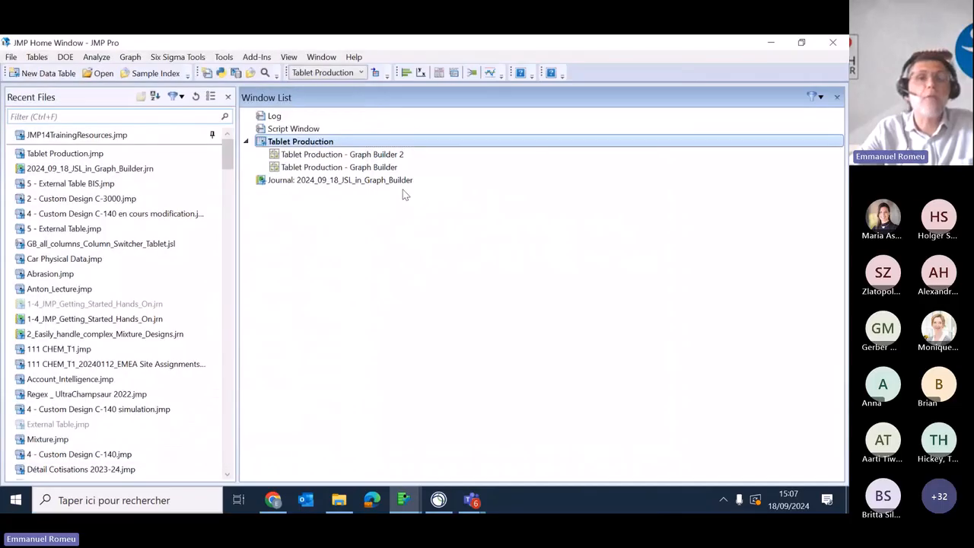
{"action": "double_click", "coordinate": [314, 131]}
{"action": "left_click_drag", "start_coordinate": [360, 200], "coordinate": [314, 200]}
{"action": "left_click", "coordinate": [515, 128]}
{"action": "left_click_drag", "start_coordinate": [518, 130], "coordinate": [218, 99]}
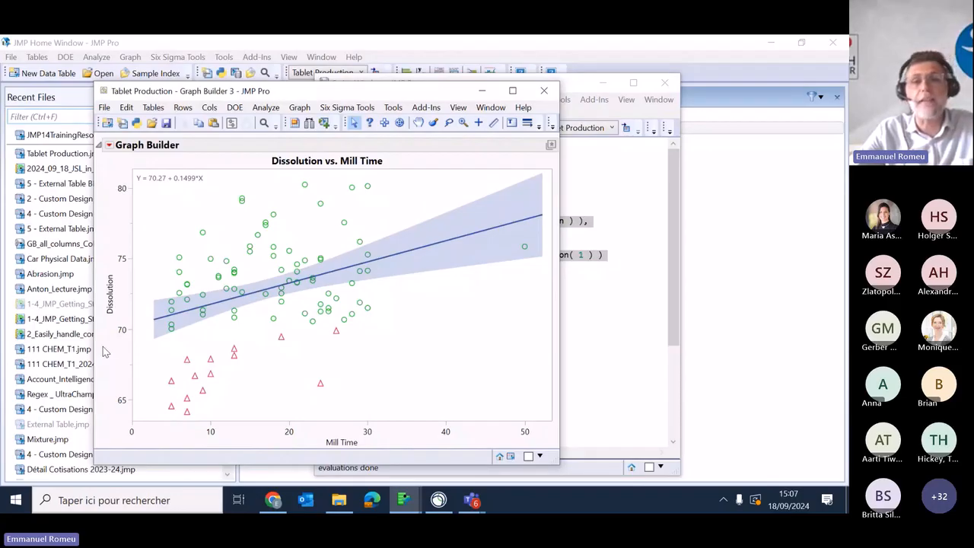
{"action": "left_click_drag", "start_coordinate": [103, 349], "coordinate": [541, 255]}
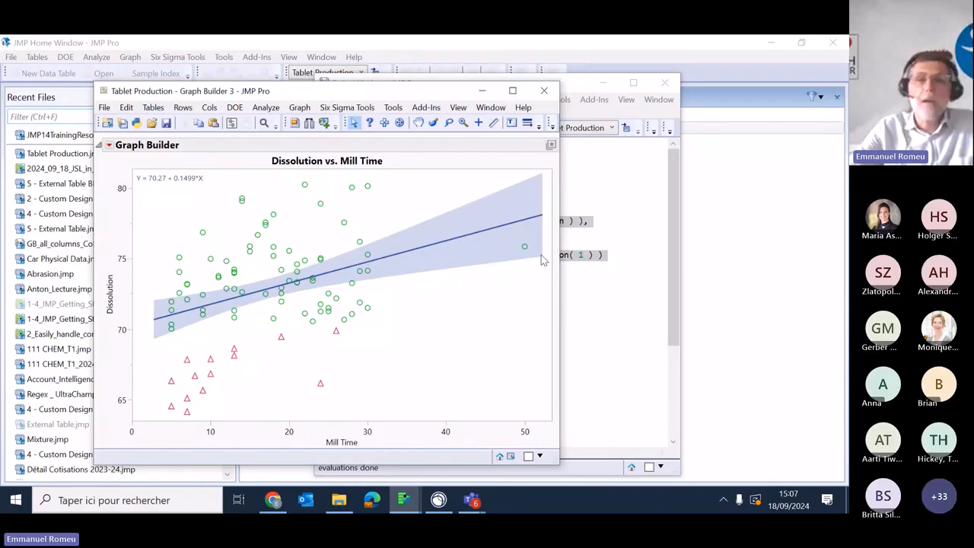
Set the row 1 Mill Time value in the Tablet Production table back to 27 and minimize the table.
{"action": "left_click", "coordinate": [511, 457]}
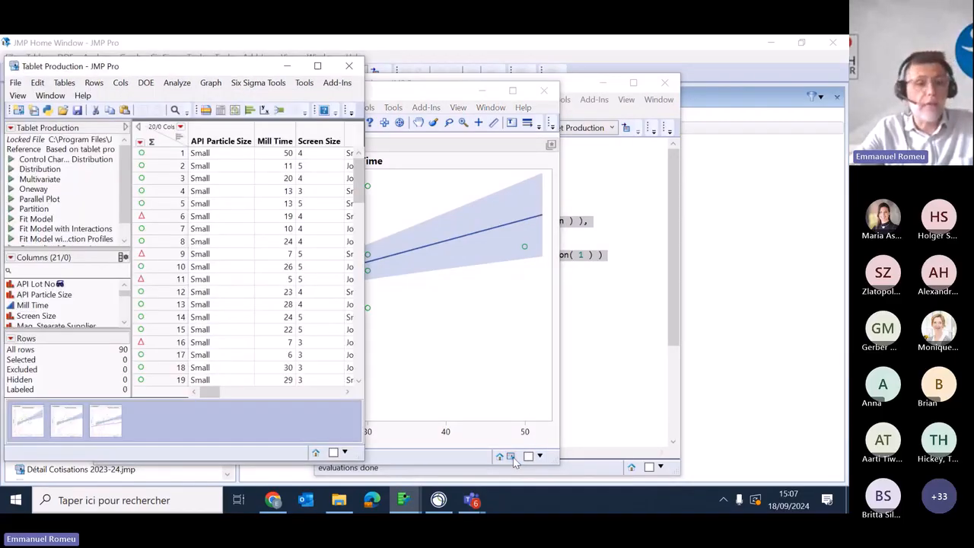
{"action": "left_click", "coordinate": [283, 154]}
{"action": "type", "text": "27"}
{"action": "key", "text": "Return"}
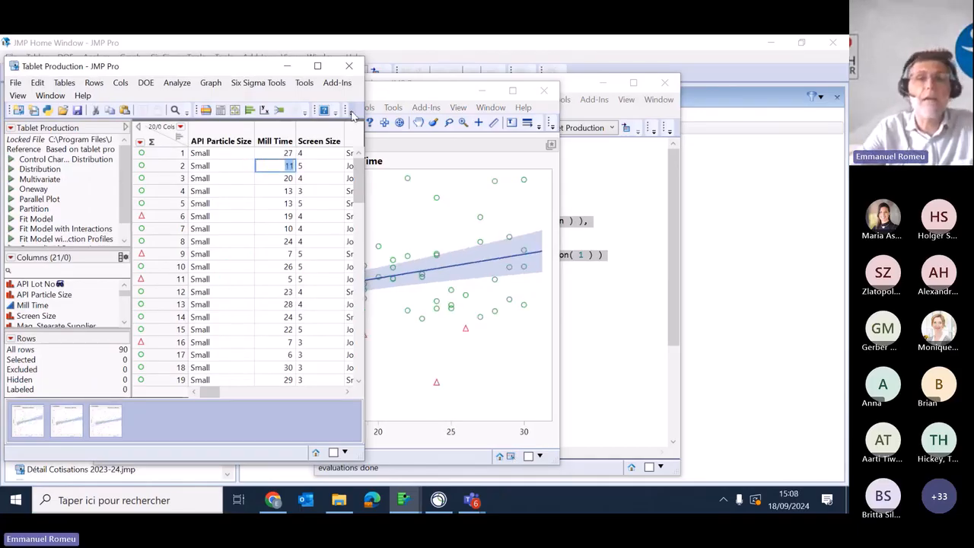
{"action": "left_click", "coordinate": [286, 68]}
Point out the Dissolution axis and turn on Lock Scales for the third Graph Builder graph.
{"action": "mouse_move", "coordinate": [114, 165]}
{"action": "left_mouse_down"}
{"action": "mouse_move", "coordinate": [107, 396]}
{"action": "mouse_move", "coordinate": [159, 343]}
{"action": "mouse_move", "coordinate": [116, 169]}
{"action": "left_mouse_up"}
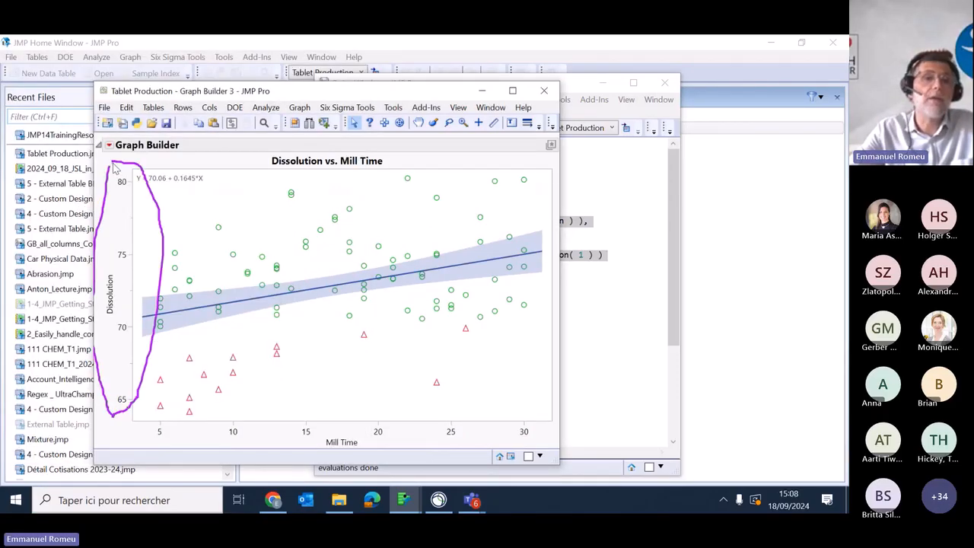
{"action": "left_click", "coordinate": [109, 145]}
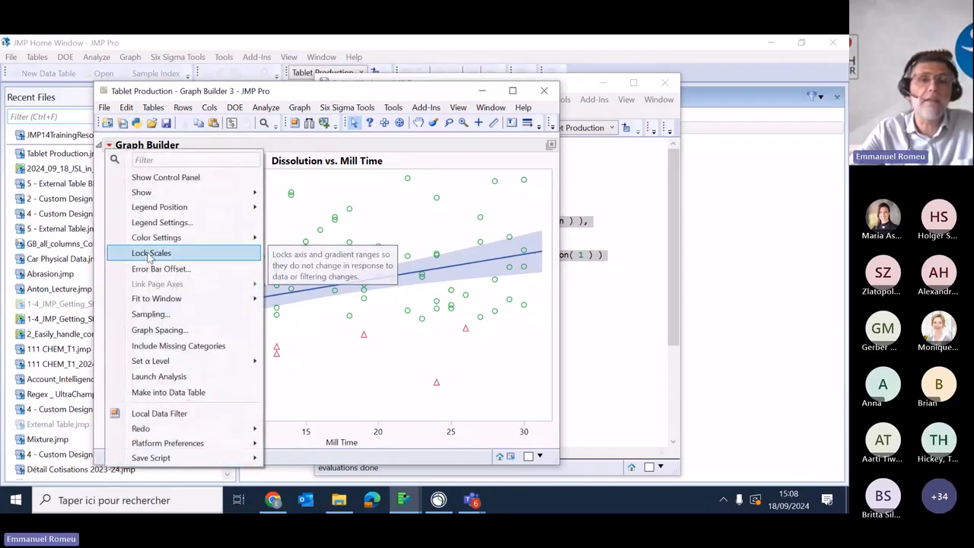
{"action": "left_click", "coordinate": [149, 149]}
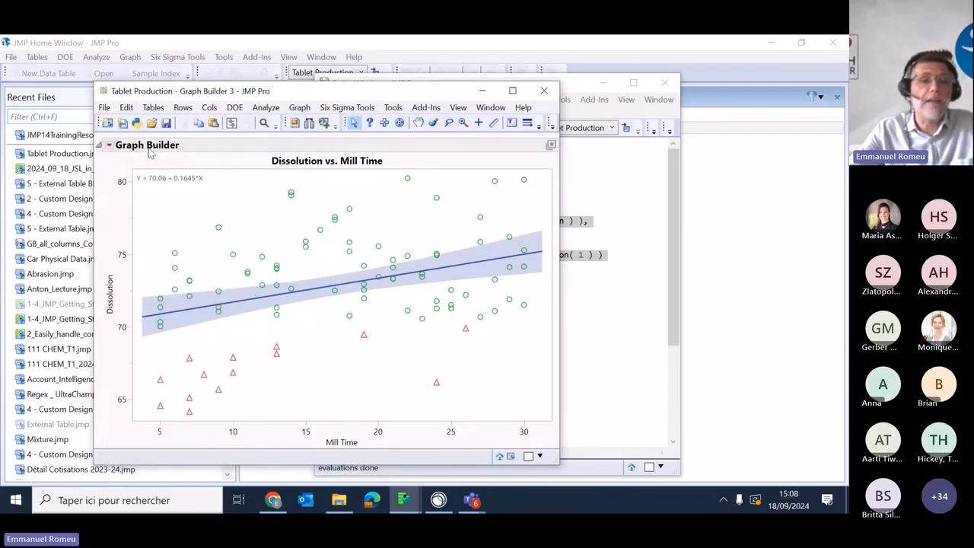
Save the script of the locked-scales graph to the script window, and reposition and widen that window.
{"action": "left_click", "coordinate": [109, 145]}
{"action": "mouse_move", "coordinate": [156, 458]}
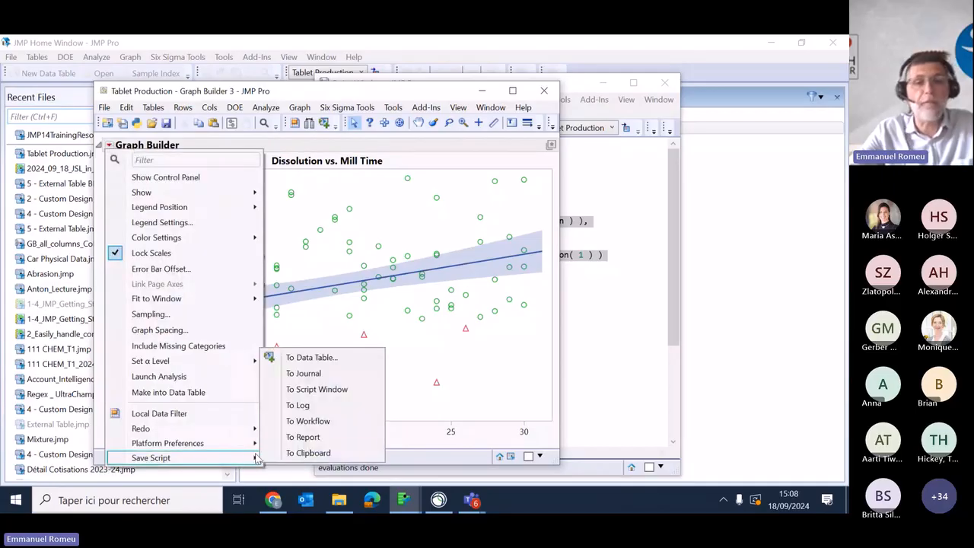
{"action": "left_click", "coordinate": [332, 391]}
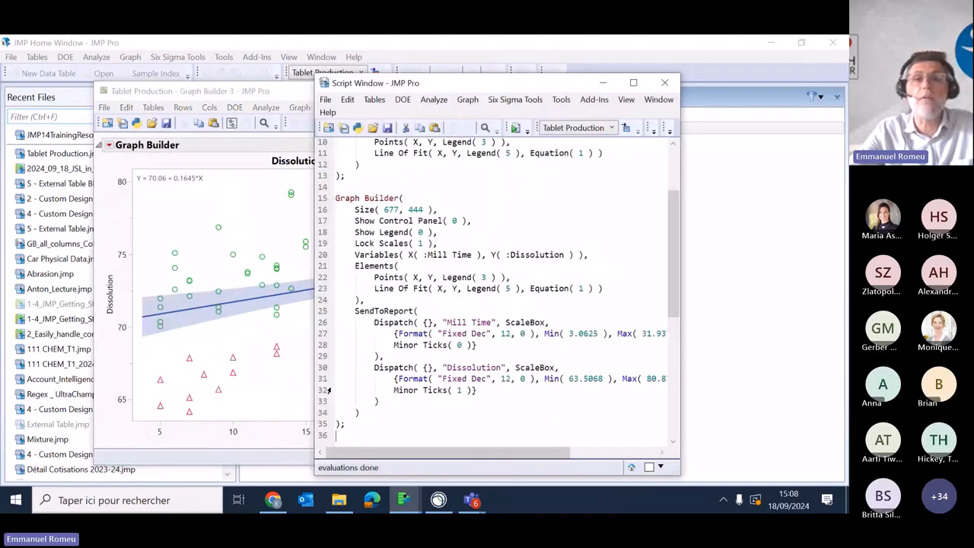
{"action": "left_click_drag", "start_coordinate": [514, 84], "coordinate": [373, 71]}
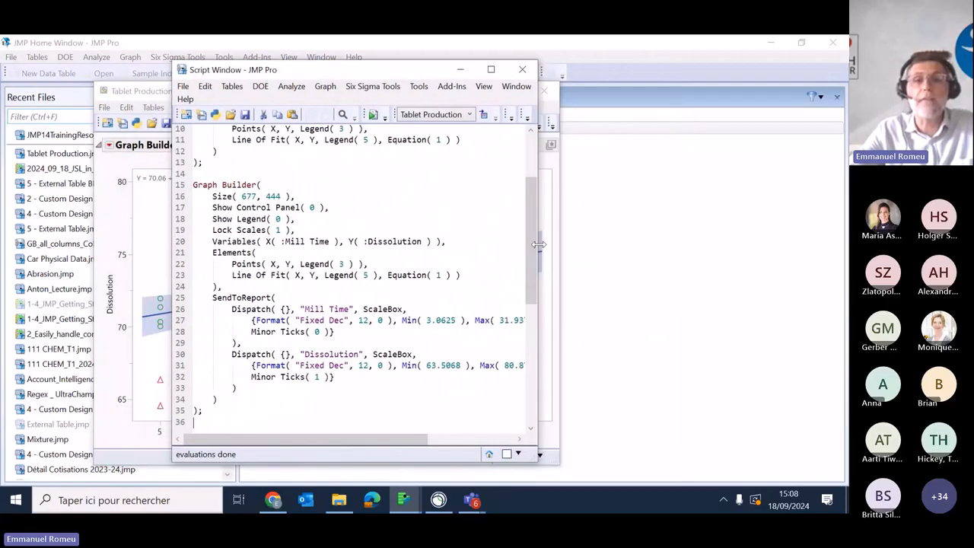
{"action": "left_click_drag", "start_coordinate": [538, 244], "coordinate": [596, 245]}
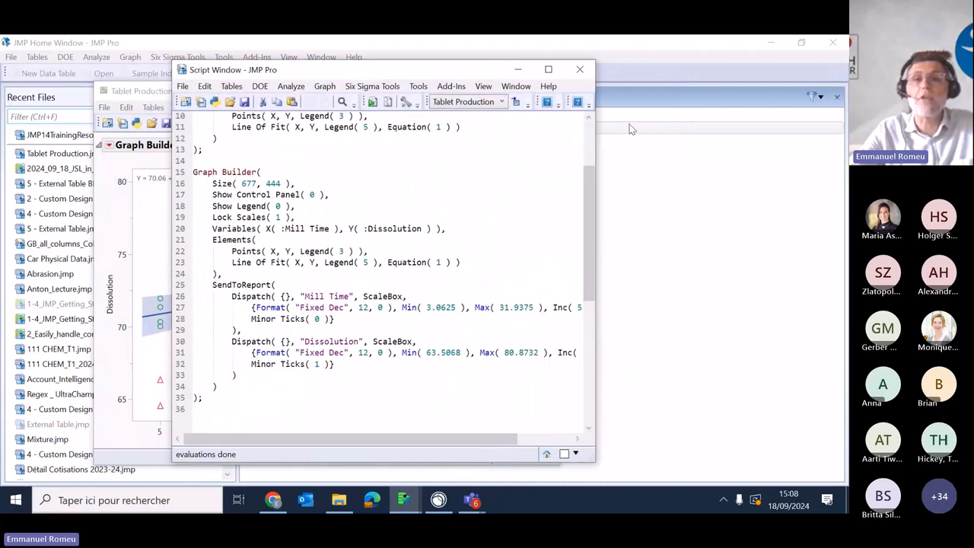
Compare the first Graph Builder block with the newly saved one and highlight the added Lock Scales( 1 ) line.
{"action": "left_click_drag", "start_coordinate": [586, 230], "coordinate": [586, 188]}
{"action": "left_click_drag", "start_coordinate": [219, 253], "coordinate": [192, 149]}
{"action": "left_click_drag", "start_coordinate": [587, 160], "coordinate": [589, 189]}
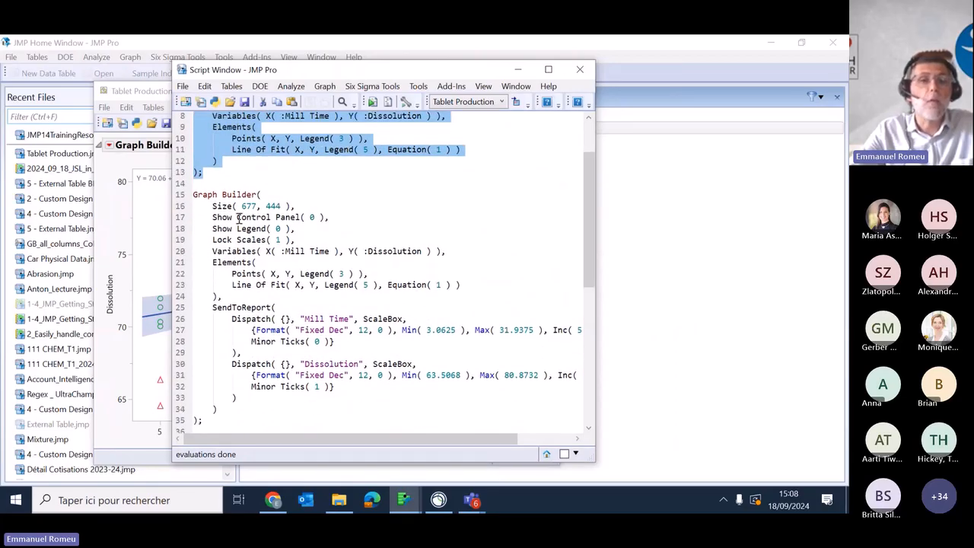
{"action": "left_click", "coordinate": [201, 239]}
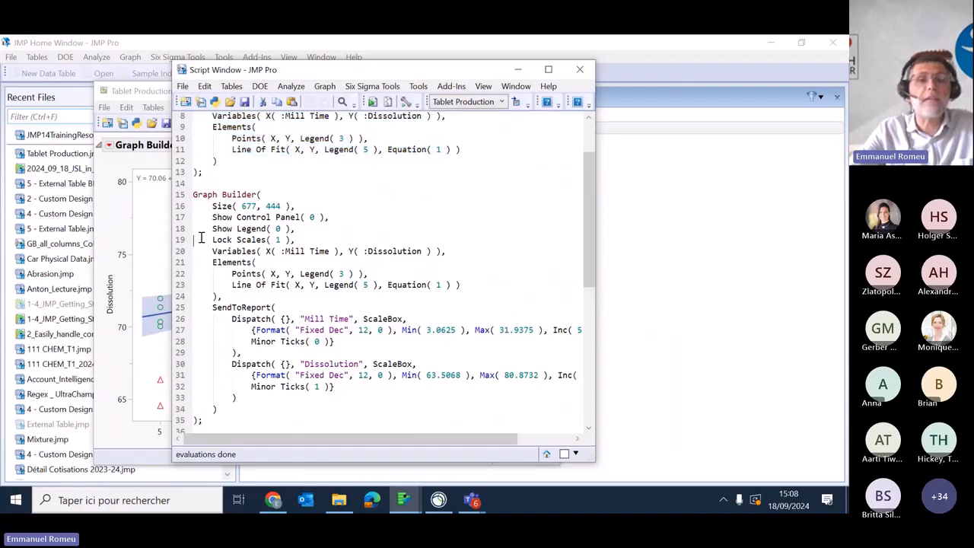
{"action": "left_click_drag", "start_coordinate": [200, 239], "coordinate": [323, 239]}
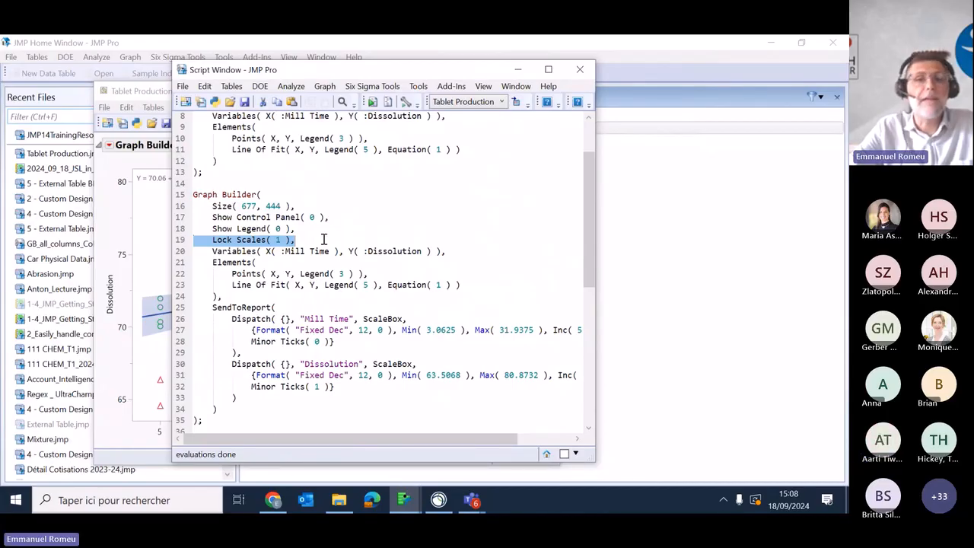
Highlight the SendToReport section of the second Graph Builder block and run only that entire block.
{"action": "double_click", "coordinate": [273, 307]}
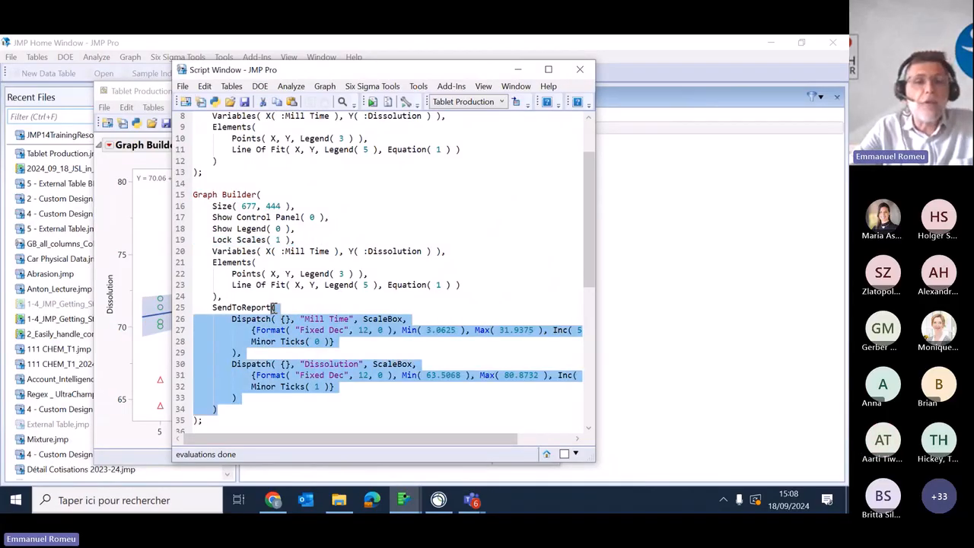
{"action": "left_click_drag", "start_coordinate": [273, 307], "coordinate": [217, 297]}
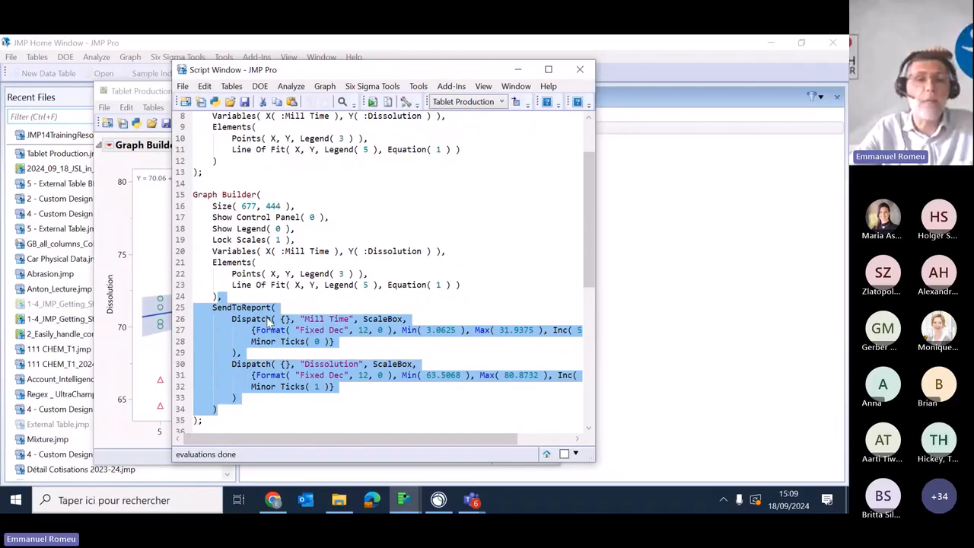
{"action": "left_click_drag", "start_coordinate": [204, 420], "coordinate": [185, 196]}
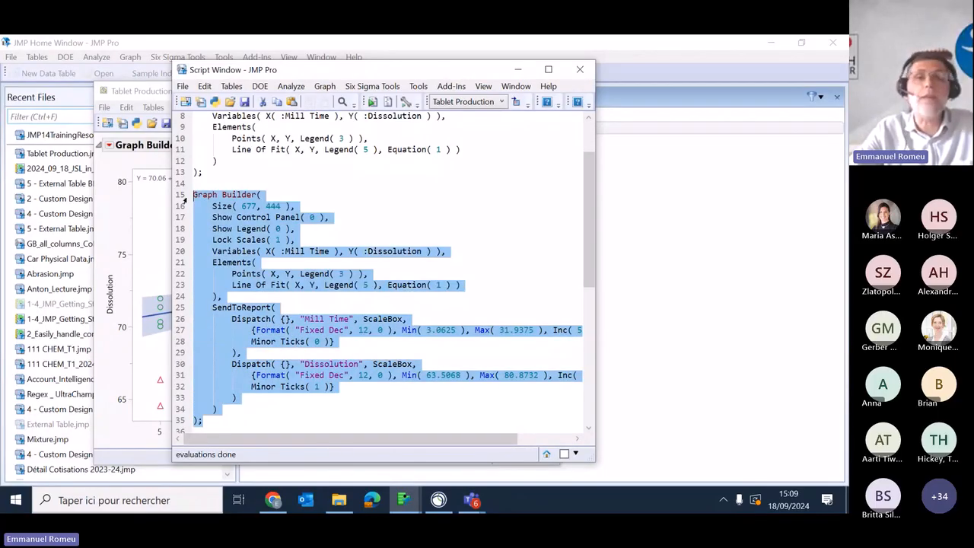
{"action": "left_click", "coordinate": [373, 103]}
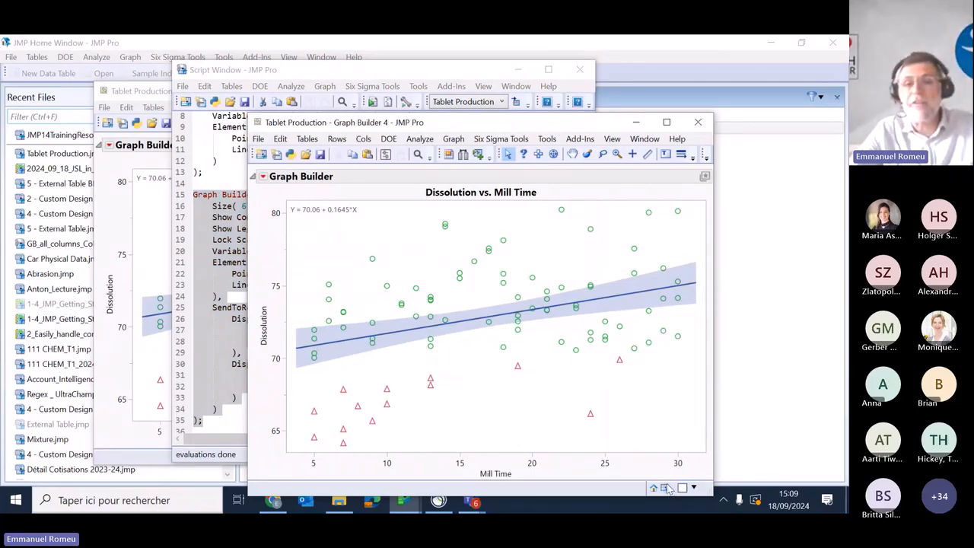
Set the row 1 Mill Time value in the data table to 50 and check the locked axes in the new graph.
{"action": "left_click", "coordinate": [666, 488]}
{"action": "left_click", "coordinate": [278, 154]}
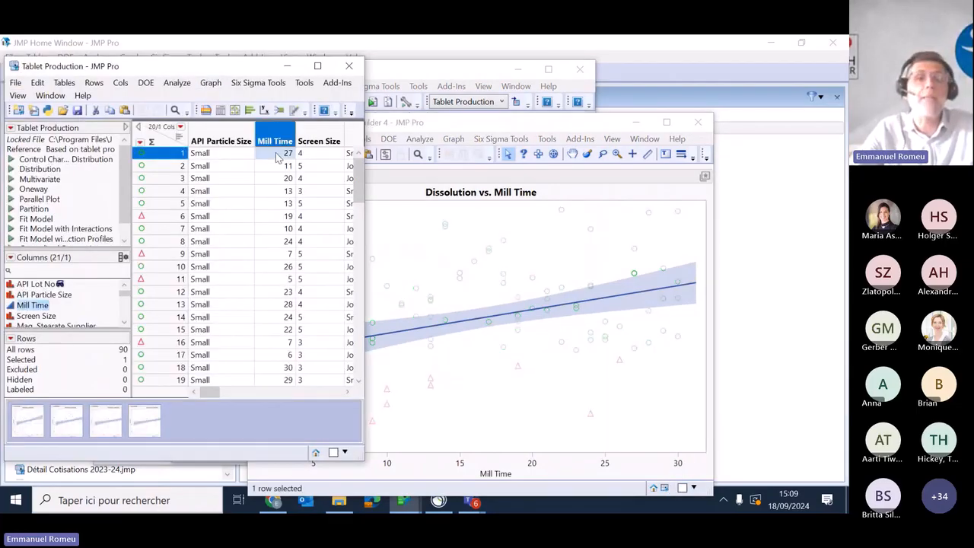
{"action": "left_click", "coordinate": [277, 153]}
{"action": "type", "text": "50"}
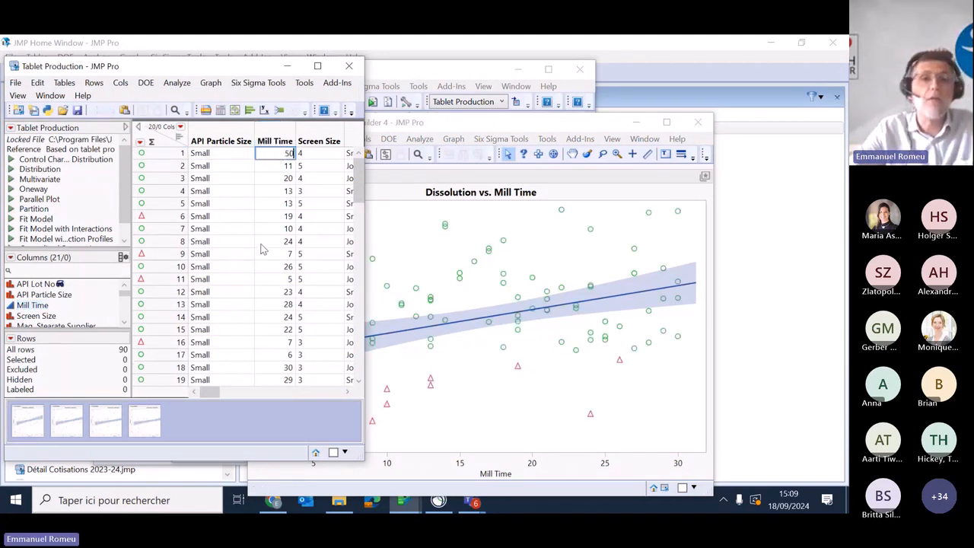
{"action": "left_click", "coordinate": [263, 249]}
{"action": "left_click", "coordinate": [571, 408]}
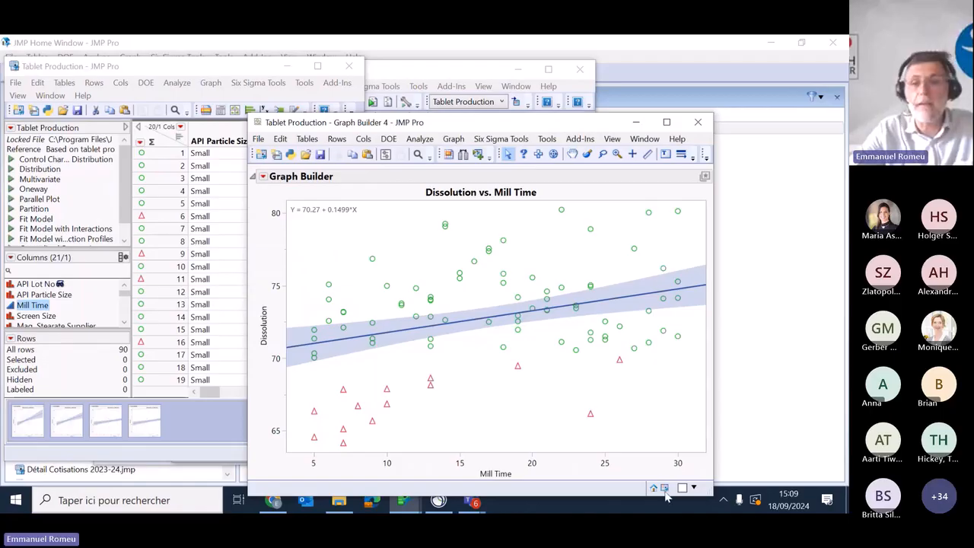
Bring back the script window, run the highlighted second Graph Builder block again, and move the new graph window aside.
{"action": "left_click", "coordinate": [659, 490]}
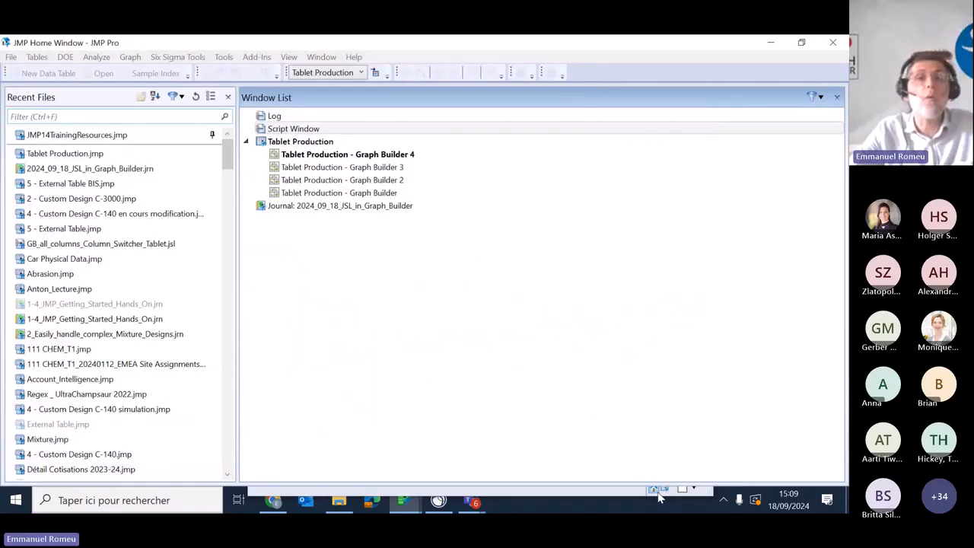
{"action": "double_click", "coordinate": [290, 129]}
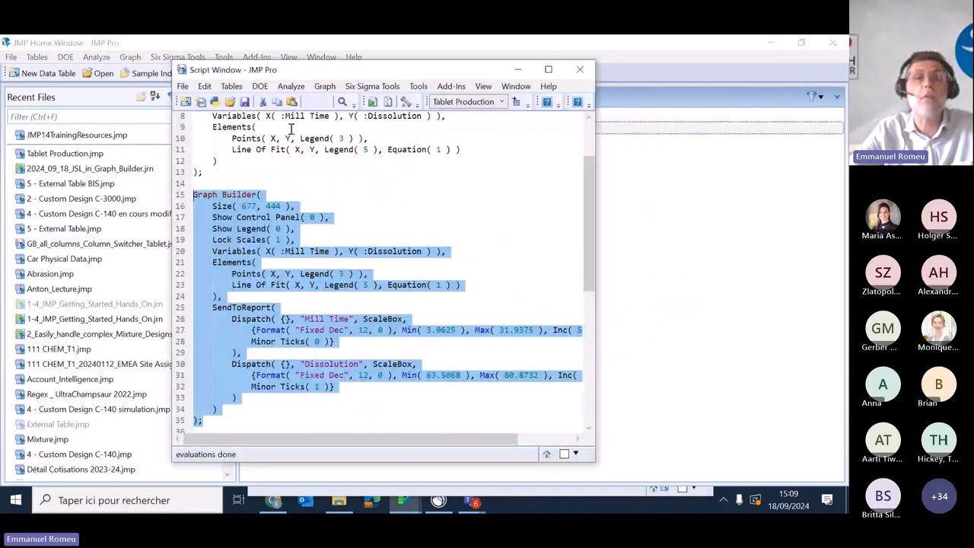
{"action": "left_click", "coordinate": [372, 102]}
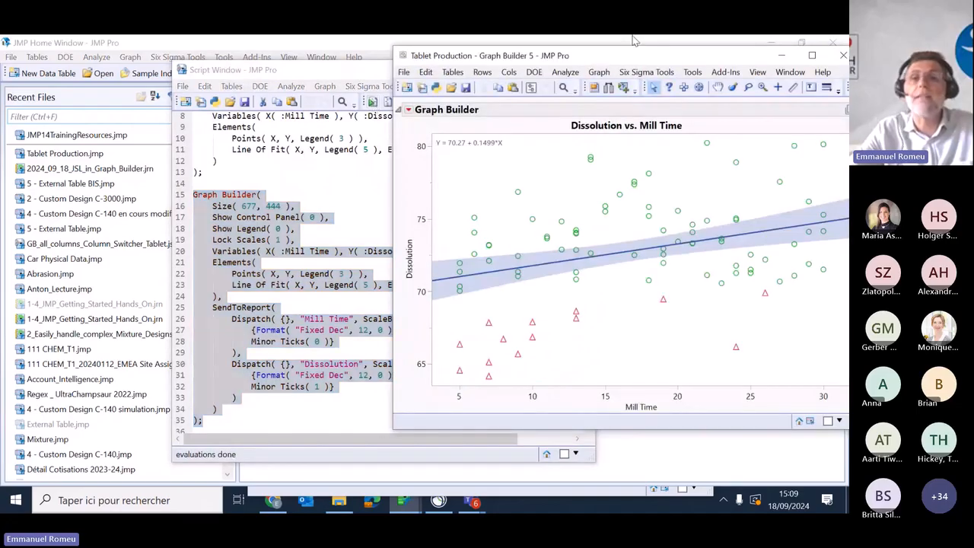
{"action": "left_click_drag", "start_coordinate": [639, 58], "coordinate": [328, 67]}
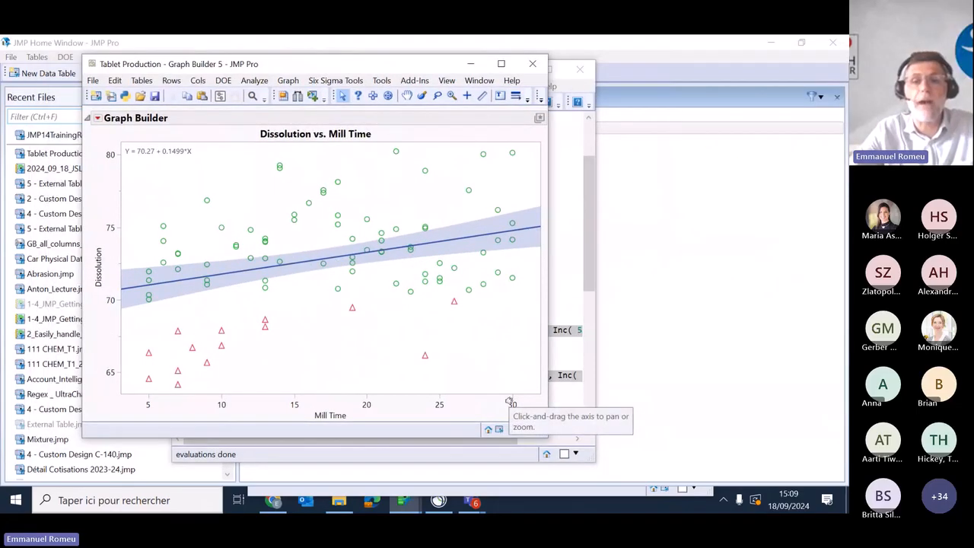
Rescale the graph's Mill Time axis manually to extend past 50 and back to about 30, and close that graph.
{"action": "left_click_drag", "start_coordinate": [509, 401], "coordinate": [329, 403]}
{"action": "mouse_move", "coordinate": [88, 329]}
{"action": "left_mouse_down"}
{"action": "mouse_move", "coordinate": [221, 255]}
{"action": "mouse_move", "coordinate": [454, 195]}
{"action": "left_mouse_up"}
{"action": "mouse_move", "coordinate": [518, 237]}
{"action": "left_mouse_down"}
{"action": "mouse_move", "coordinate": [446, 203]}
{"action": "mouse_move", "coordinate": [491, 187]}
{"action": "mouse_move", "coordinate": [453, 246]}
{"action": "mouse_move", "coordinate": [495, 190]}
{"action": "mouse_move", "coordinate": [506, 260]}
{"action": "left_mouse_up"}
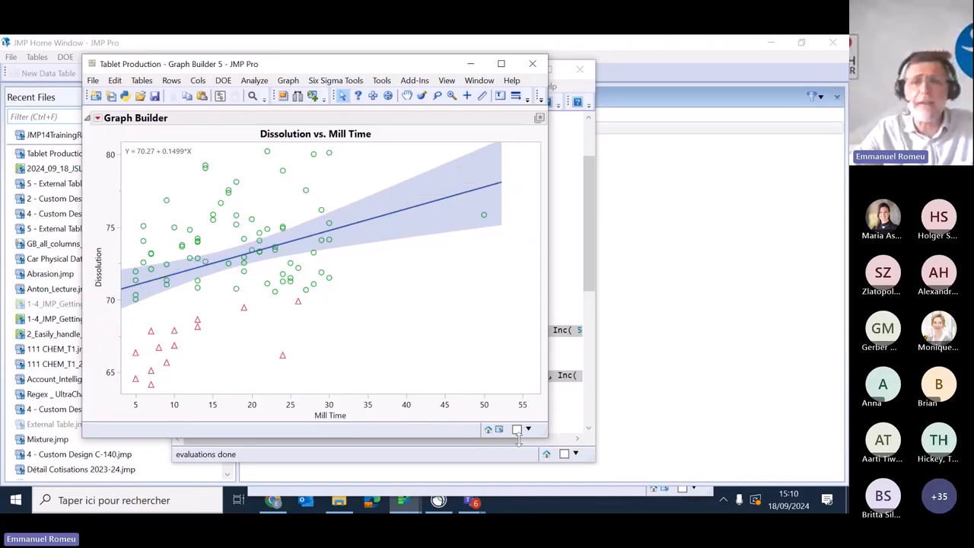
{"action": "left_click_drag", "start_coordinate": [512, 402], "coordinate": [707, 381]}
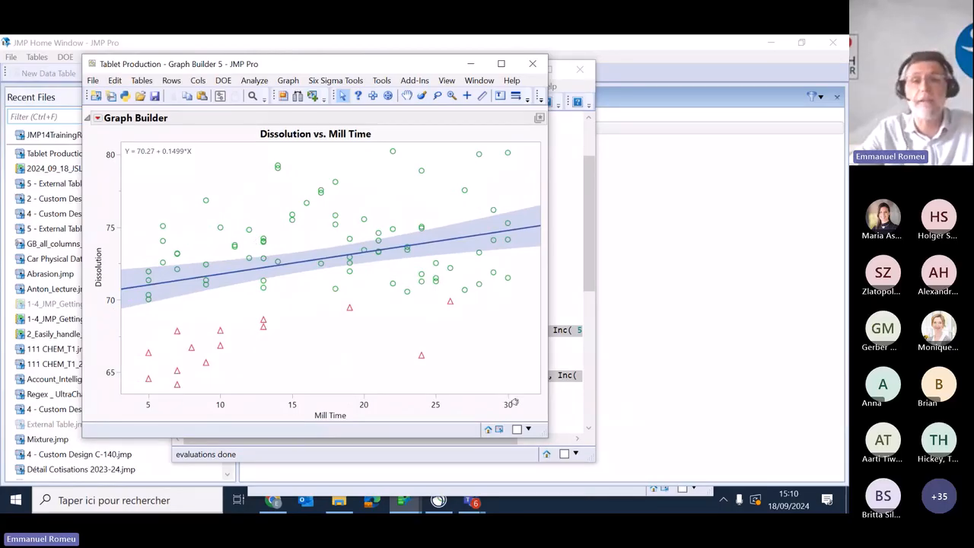
{"action": "left_click_drag", "start_coordinate": [515, 402], "coordinate": [353, 404]}
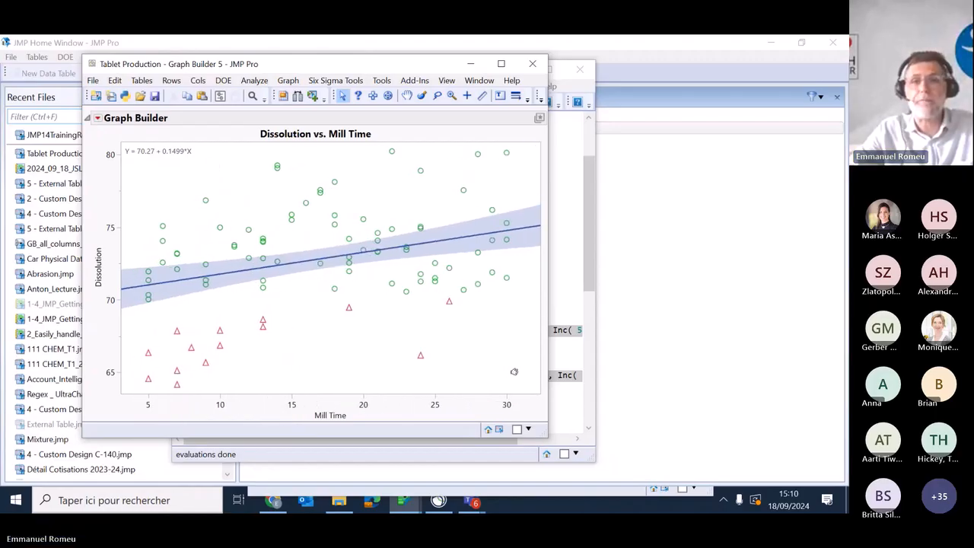
{"action": "left_click", "coordinate": [533, 64]}
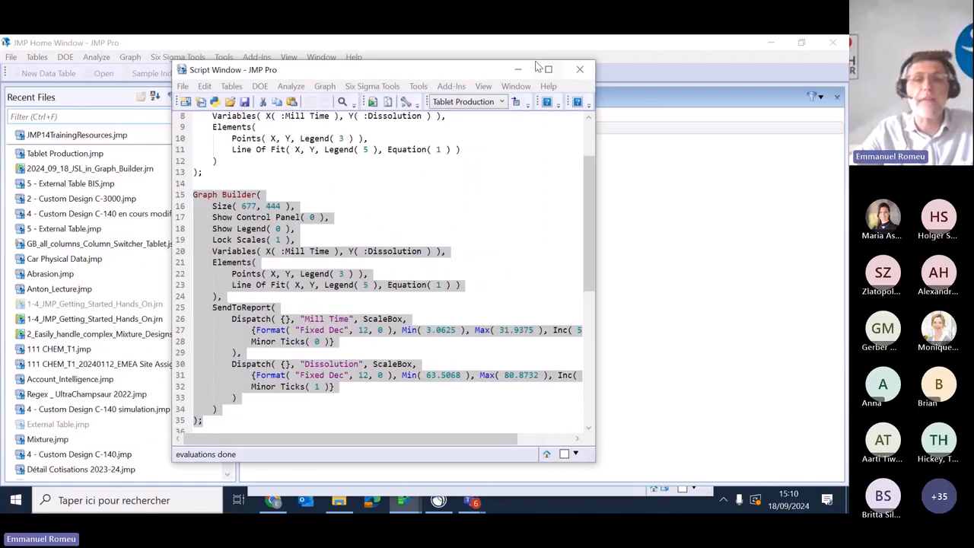
In the second block's SendToReport section, set Mill Time to Min 3 and Max 45, and Dissolution to Min 50 and Max 90.
{"action": "left_click_drag", "start_coordinate": [427, 330], "coordinate": [456, 330]}
{"action": "type", "text": "3"}
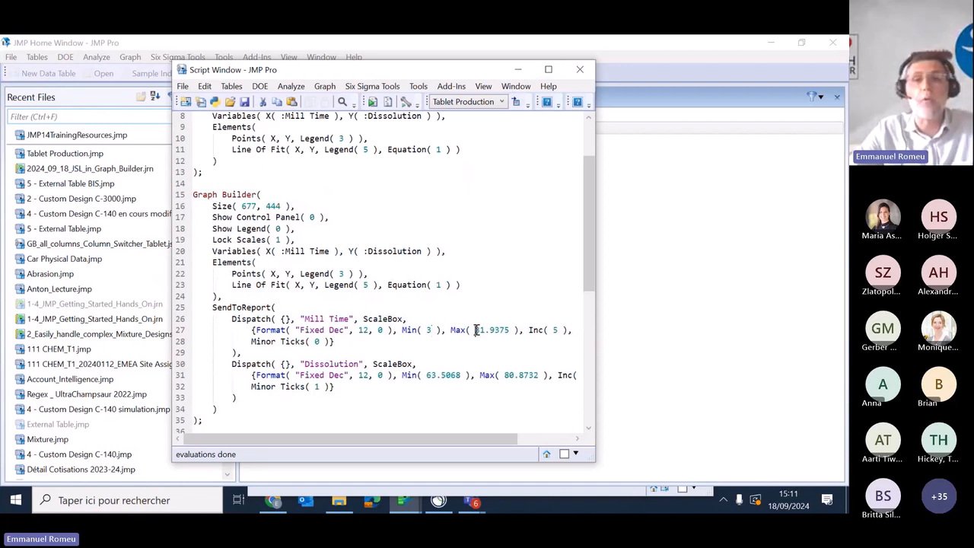
{"action": "left_click_drag", "start_coordinate": [475, 330], "coordinate": [508, 330]}
{"action": "type", "text": "45"}
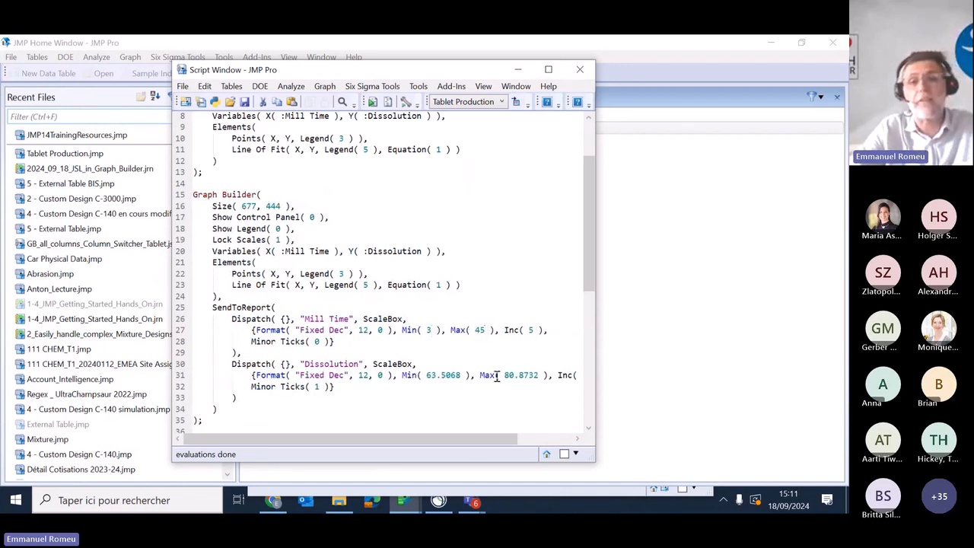
{"action": "left_click_drag", "start_coordinate": [505, 375], "coordinate": [539, 375]}
{"action": "type", "text": "90"}
{"action": "left_click_drag", "start_coordinate": [426, 375], "coordinate": [466, 373]}
{"action": "type", "text": "50"}
Run only the edited second Graph Builder block, check the new axis ranges, and close the graph.
{"action": "left_click", "coordinate": [358, 401]}
{"action": "left_click_drag", "start_coordinate": [203, 420], "coordinate": [192, 194]}
{"action": "left_click", "coordinate": [372, 102]}
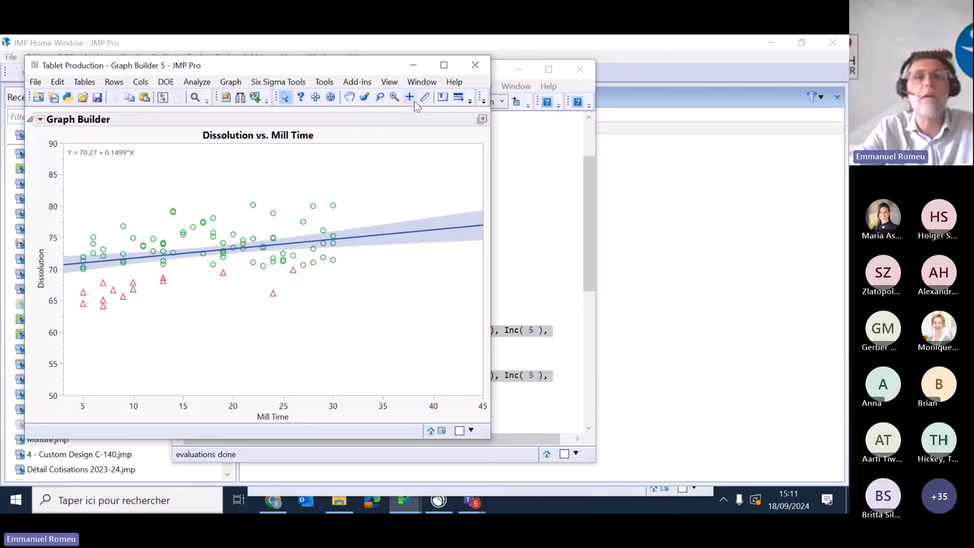
{"action": "left_click", "coordinate": [477, 67]}
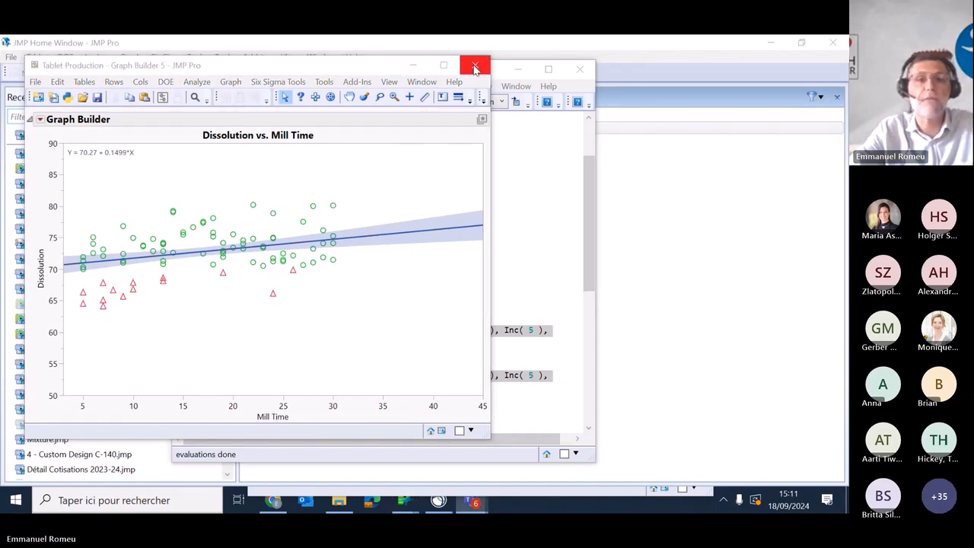
{"action": "left_click", "coordinate": [475, 68]}
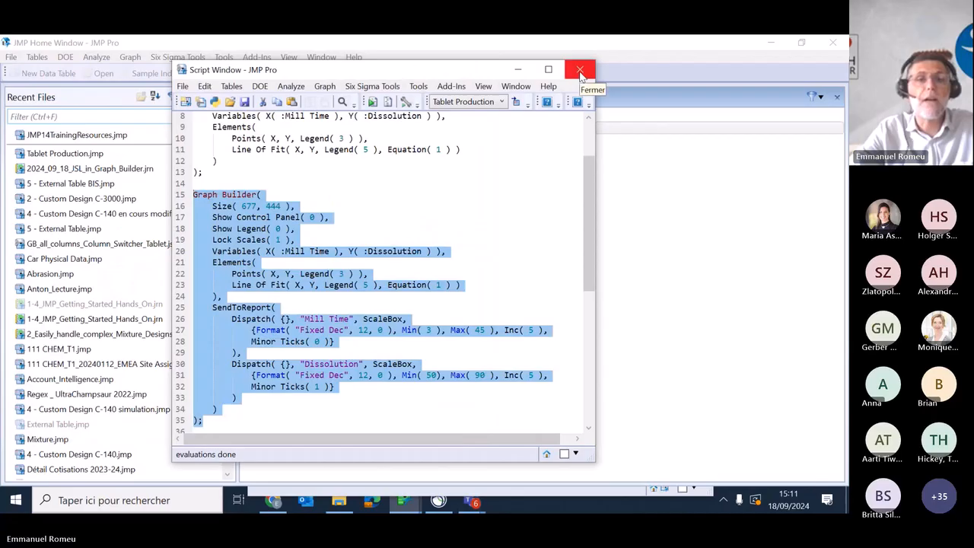
Close the script window and all four remaining Tablet Production Graph Builder windows.
{"action": "left_click", "coordinate": [580, 70]}
{"action": "left_click", "coordinate": [431, 290]}
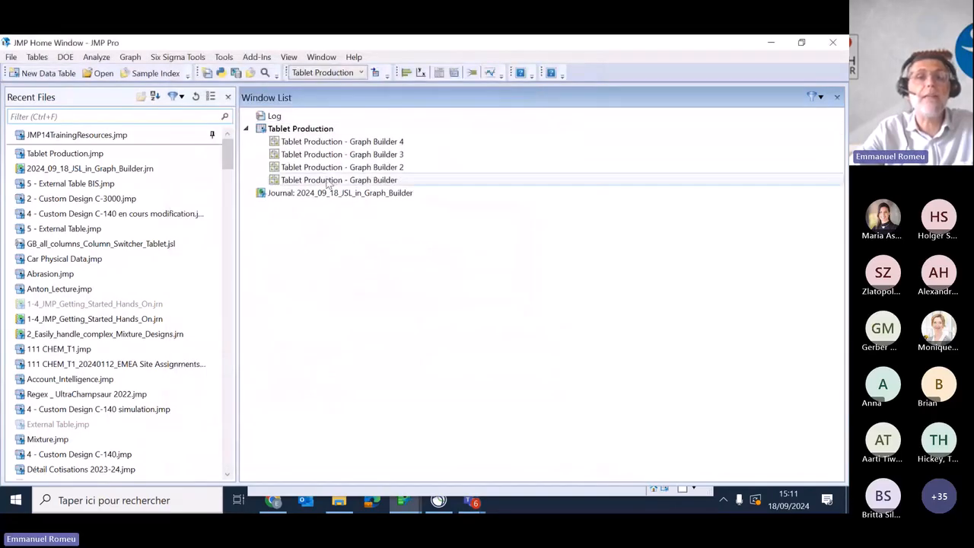
{"action": "left_click", "coordinate": [301, 142]}
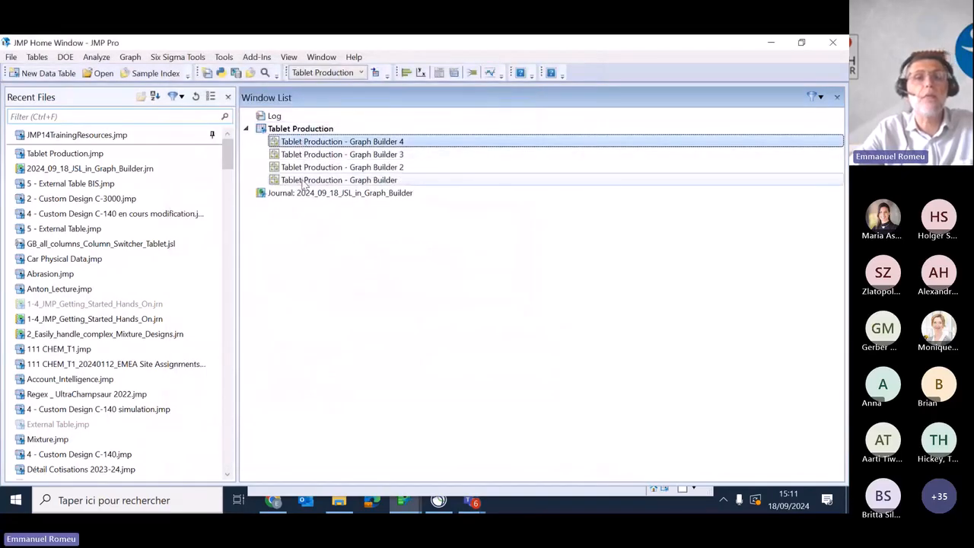
{"action": "left_click", "coordinate": [303, 180], "text": "shift"}
{"action": "key", "text": "Delete"}
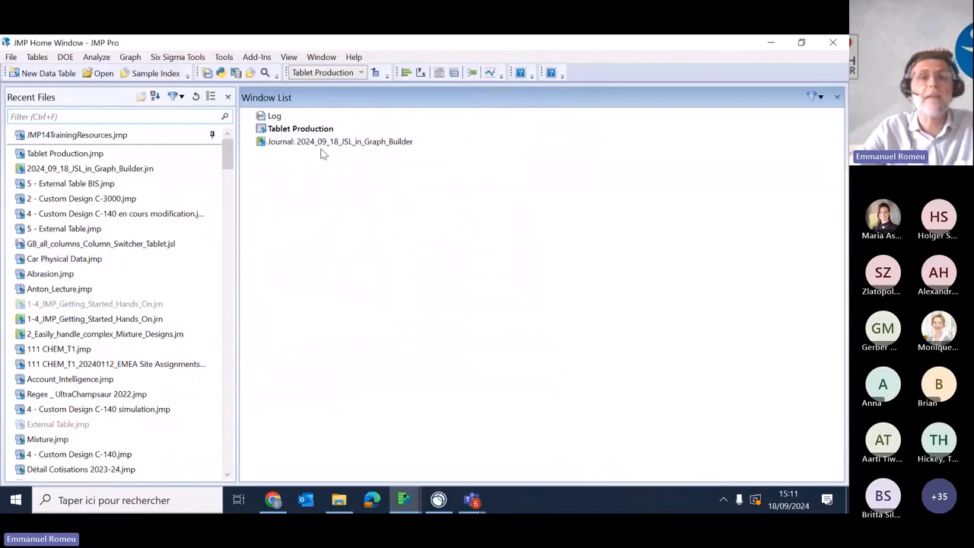
Open the 2024_09_18_JSL_in_Graph_Builder journal, run its Column Switcher script, and reposition the resulting graph window.
{"action": "double_click", "coordinate": [320, 143]}
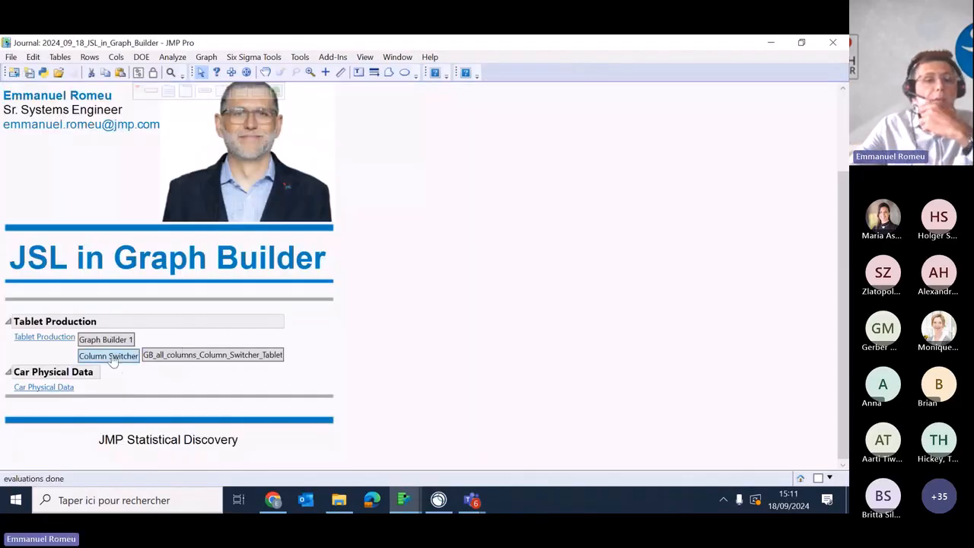
{"action": "left_click", "coordinate": [111, 360]}
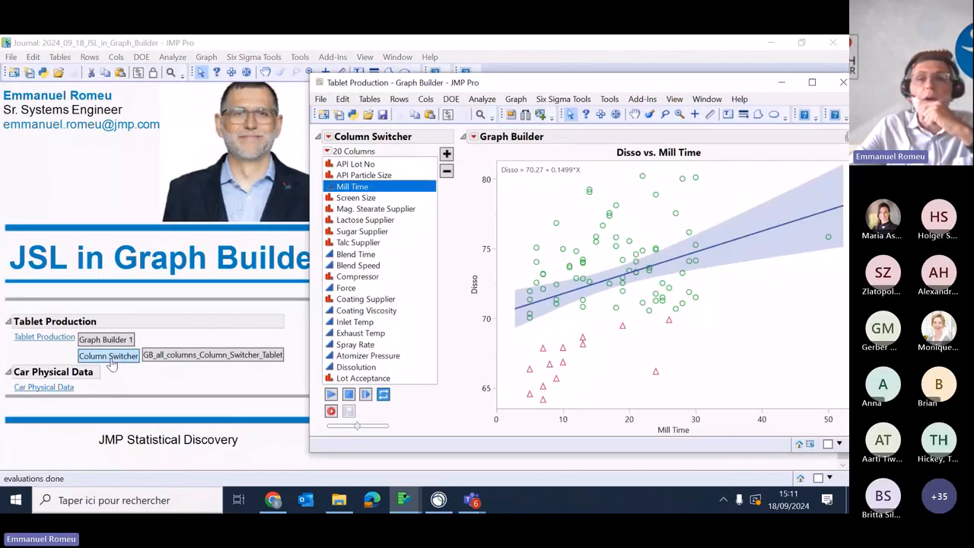
{"action": "left_click_drag", "start_coordinate": [591, 87], "coordinate": [363, 62]}
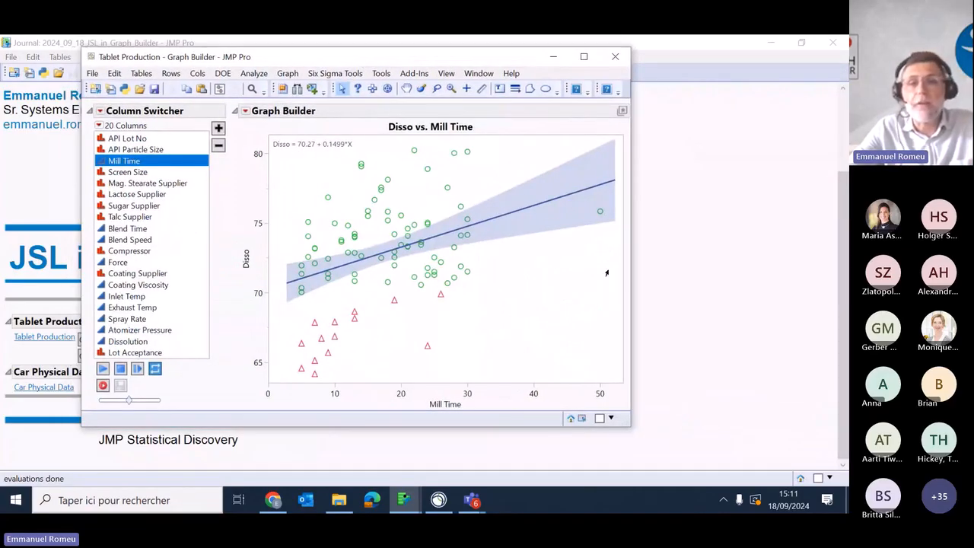
Set the row 1 Mill Time value in the Tablet Production data table to 27.
{"action": "left_click", "coordinate": [581, 418]}
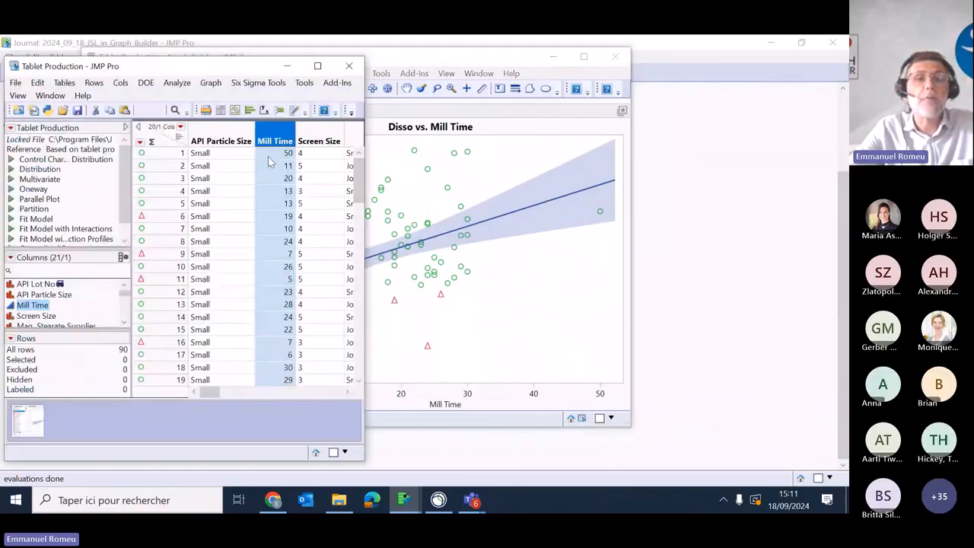
{"action": "double_click", "coordinate": [270, 156]}
{"action": "type", "text": "27"}
{"action": "key", "text": "Return"}
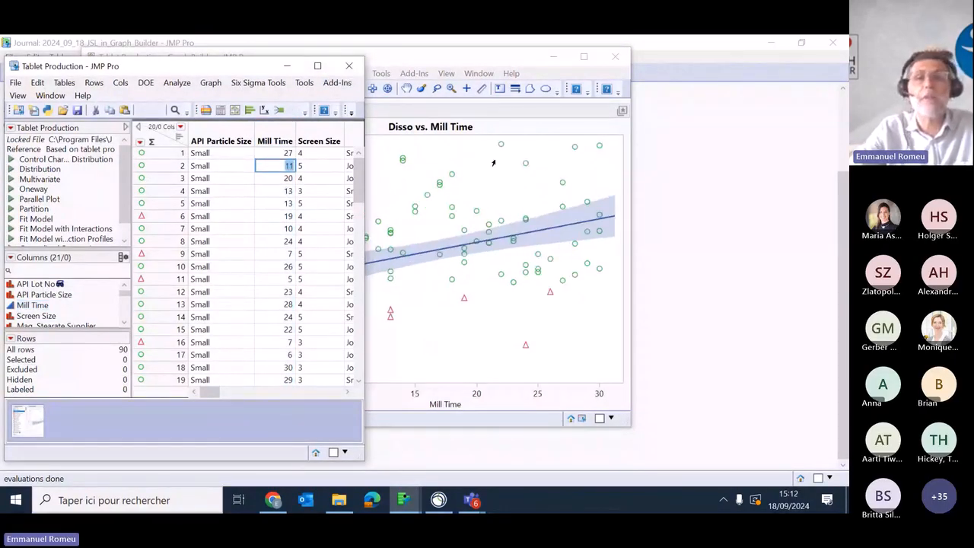
Alternate the Column Switcher graph between Screen Size and Mill Time to compare their displays, ending on Screen Size.
{"action": "left_click", "coordinate": [366, 153]}
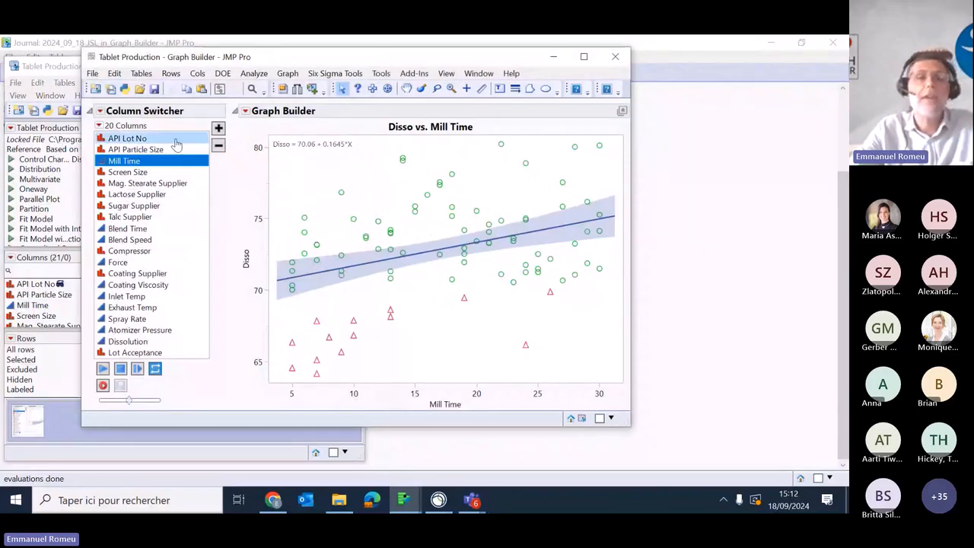
{"action": "left_click", "coordinate": [136, 174]}
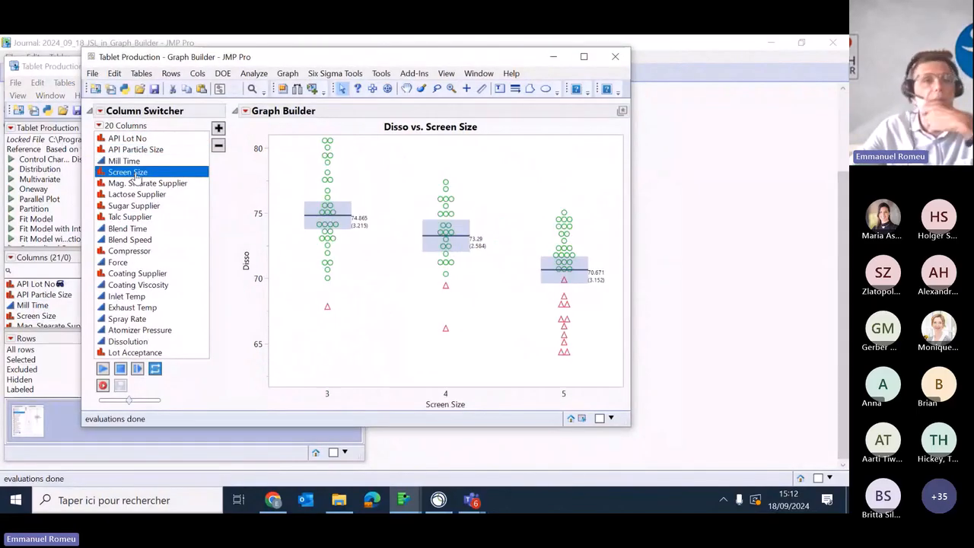
{"action": "left_click", "coordinate": [133, 163]}
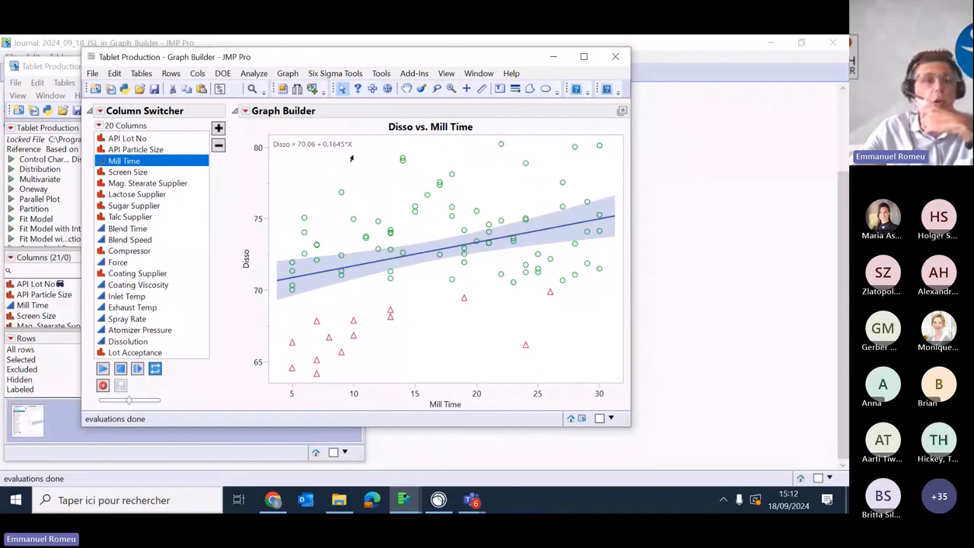
{"action": "key", "text": "Down"}
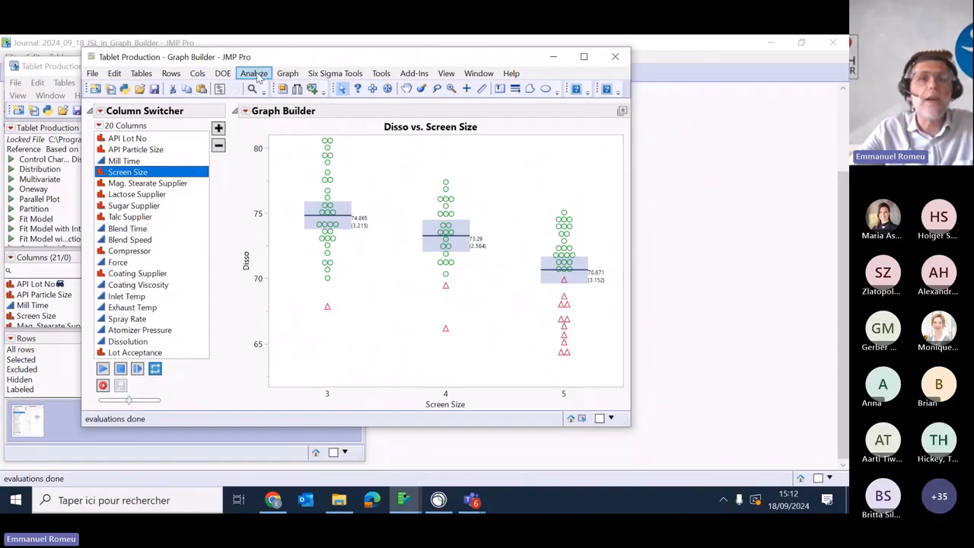
Build a new Graph Builder plot of Dissolution versus Mill Time with points and a linear line of fit showing its equation.
{"action": "left_click", "coordinate": [288, 74]}
{"action": "left_click", "coordinate": [303, 90]}
{"action": "left_click_drag", "start_coordinate": [91, 205], "coordinate": [362, 455]}
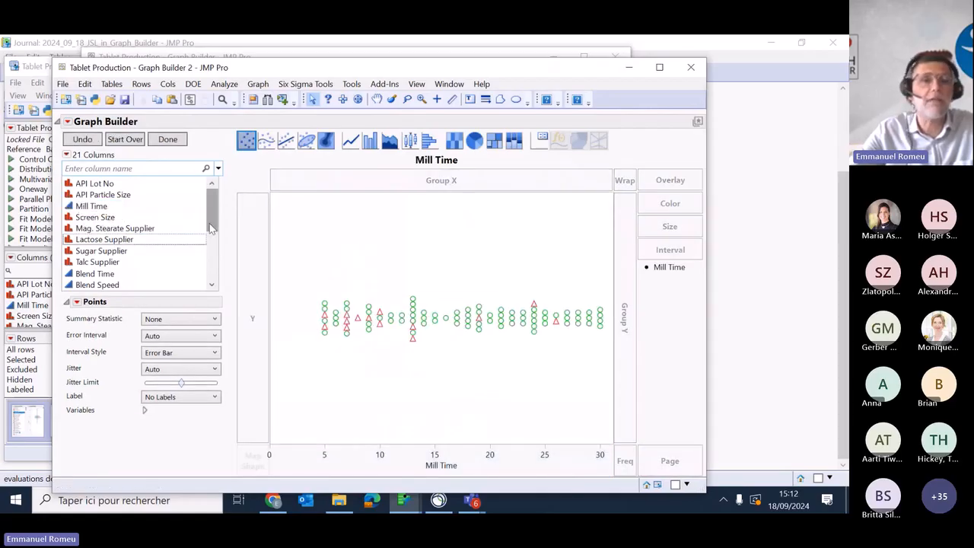
{"action": "left_click_drag", "start_coordinate": [212, 219], "coordinate": [212, 269]}
{"action": "left_click_drag", "start_coordinate": [113, 264], "coordinate": [259, 288]}
{"action": "scroll", "coordinate": [190, 395], "scroll_direction": "down", "scroll_amount": 3}
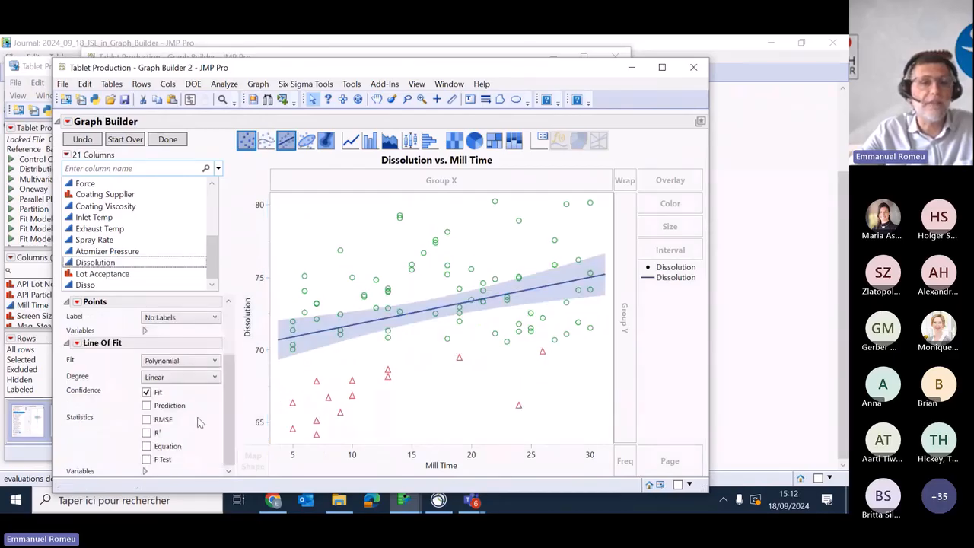
{"action": "left_click", "coordinate": [147, 447]}
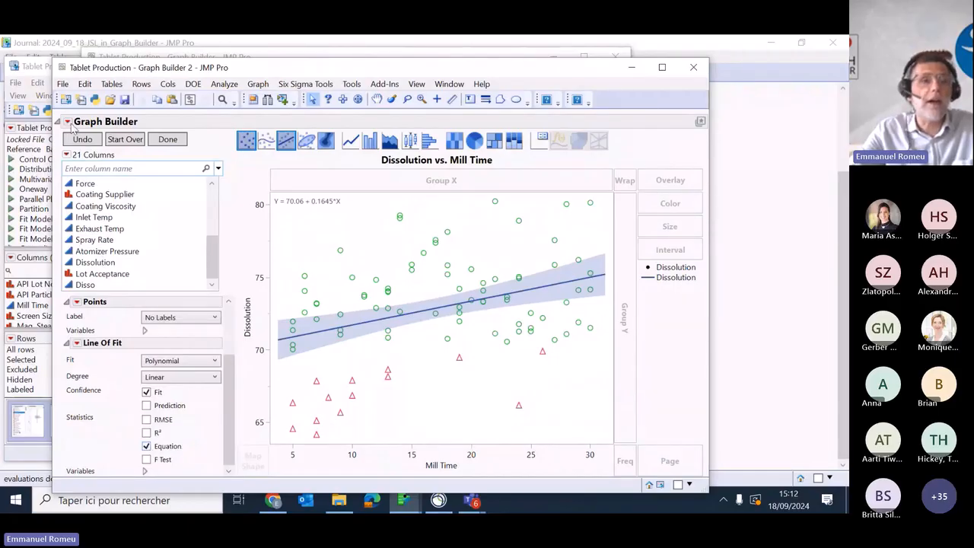
Add a Column Switcher replacing Mill Time with columns API Particle Size through Atomizer Pressure, and switch the graph to Screen Size.
{"action": "left_click", "coordinate": [68, 122]}
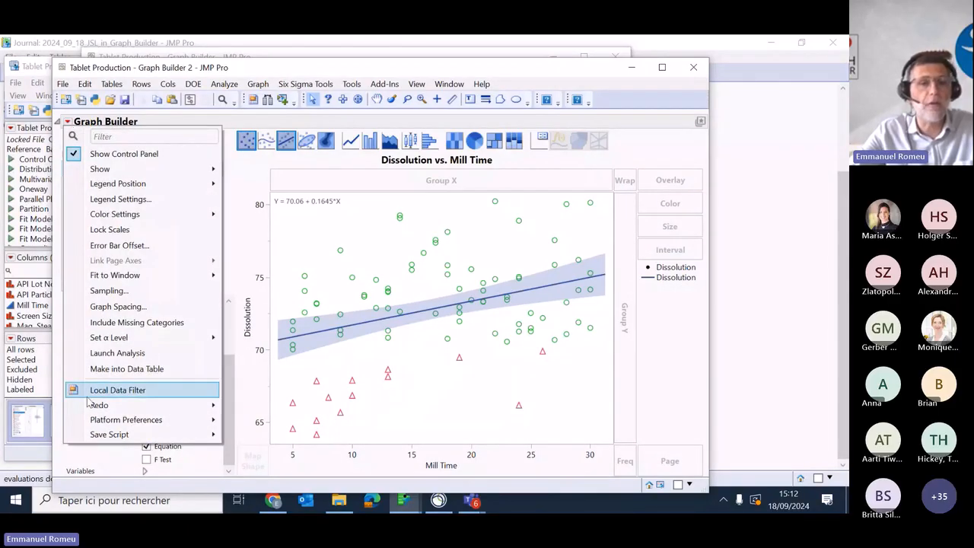
{"action": "mouse_move", "coordinate": [114, 408]}
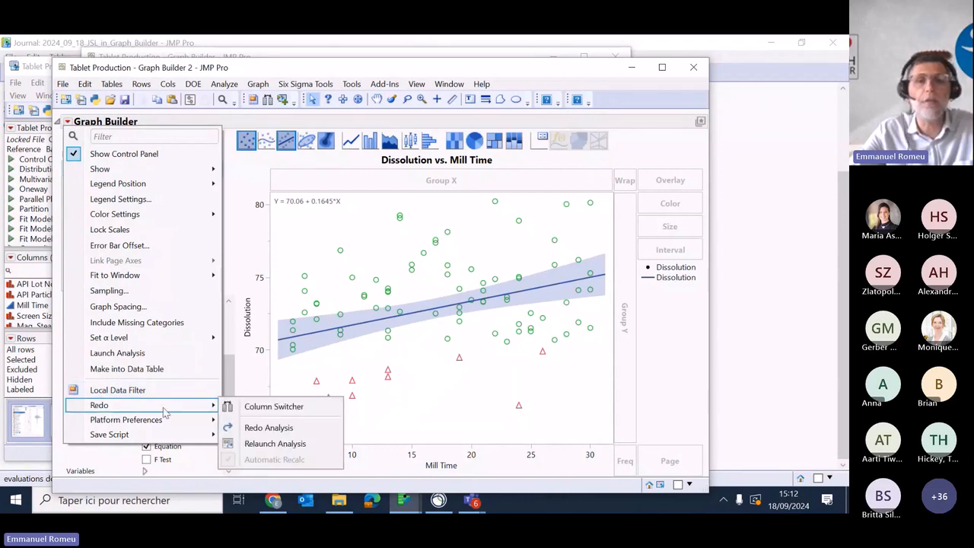
{"action": "left_click", "coordinate": [250, 409]}
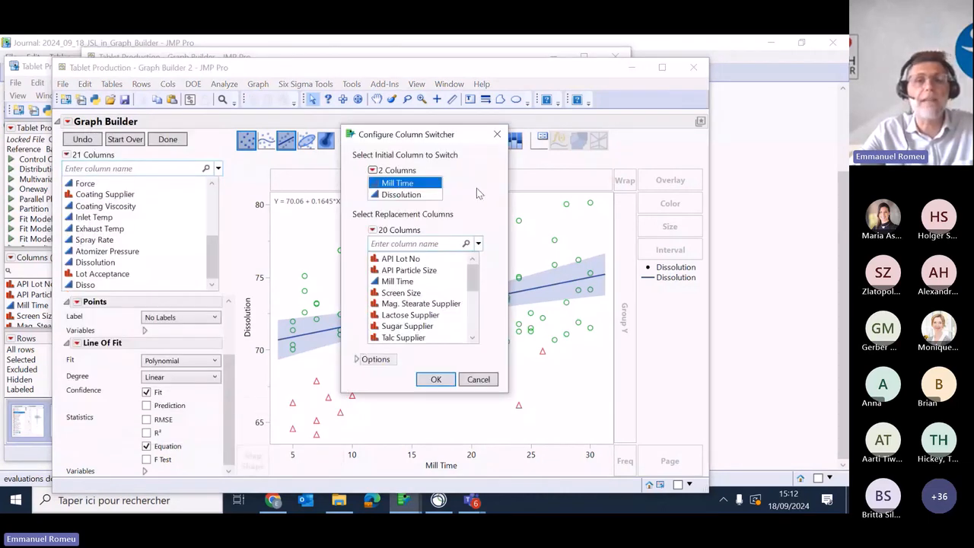
{"action": "mouse_move", "coordinate": [477, 188]}
{"action": "left_mouse_down"}
{"action": "mouse_move", "coordinate": [451, 175]}
{"action": "mouse_move", "coordinate": [438, 183]}
{"action": "mouse_move", "coordinate": [426, 169]}
{"action": "left_mouse_up"}
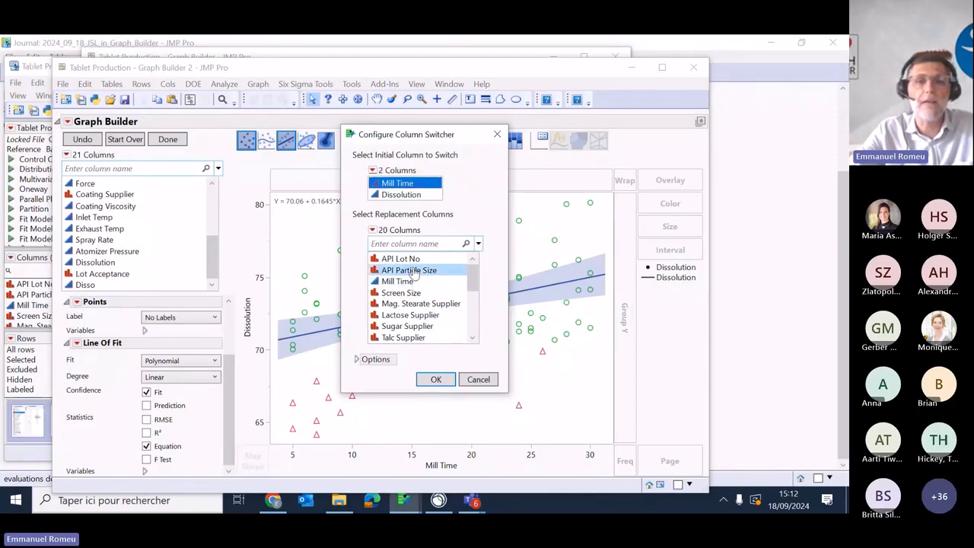
{"action": "left_click_drag", "start_coordinate": [405, 273], "coordinate": [421, 319]}
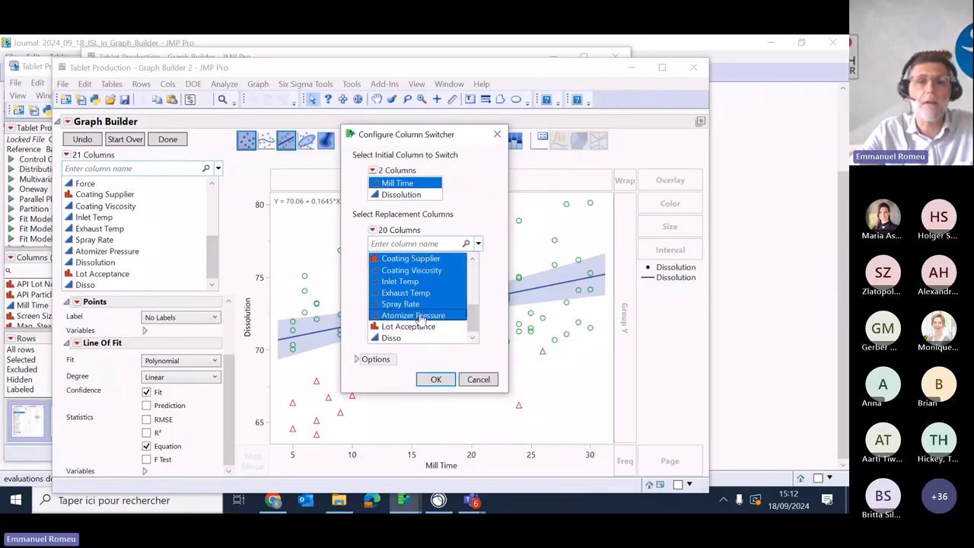
{"action": "left_click", "coordinate": [431, 380]}
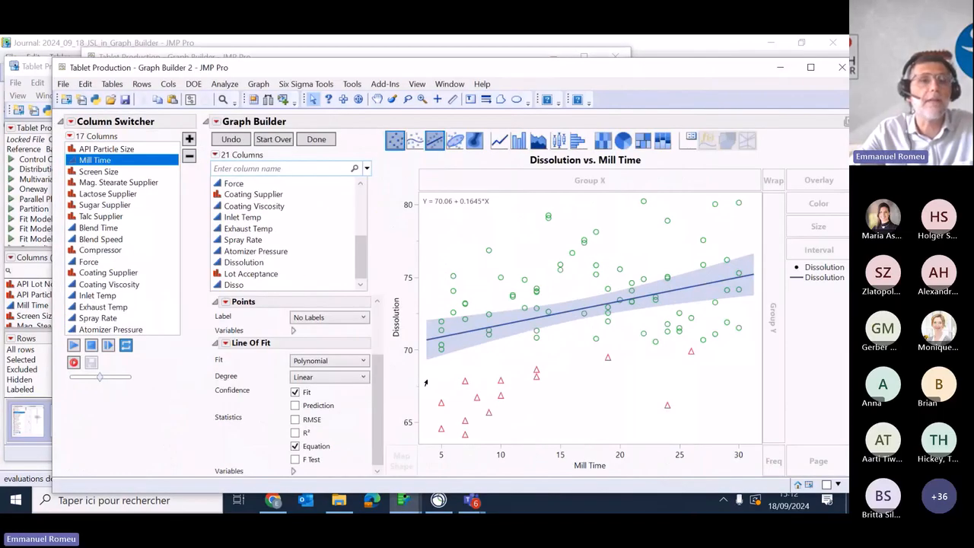
{"action": "key", "text": "Down"}
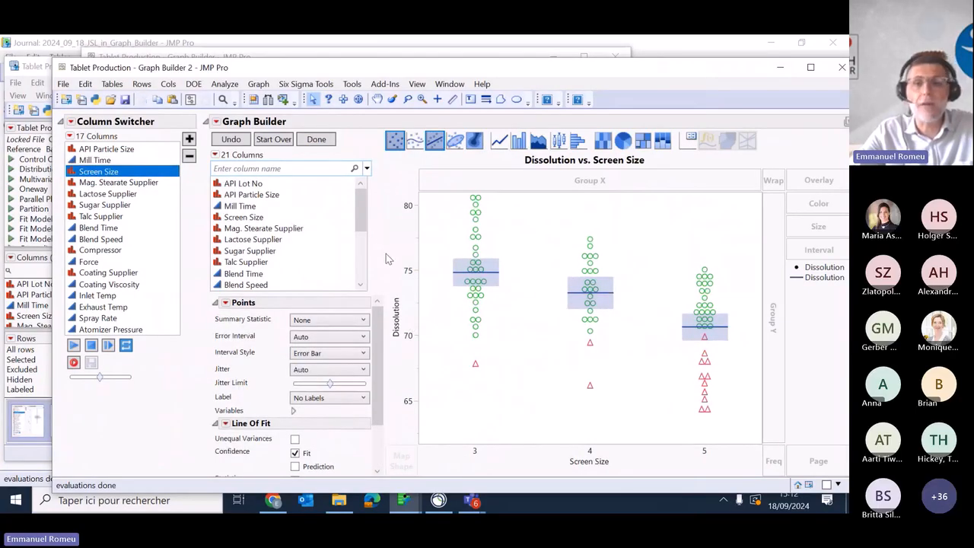
Show means and standard deviations for the line of fit, close the graph's control panel and hide its legend.
{"action": "left_click_drag", "start_coordinate": [379, 394], "coordinate": [379, 445]}
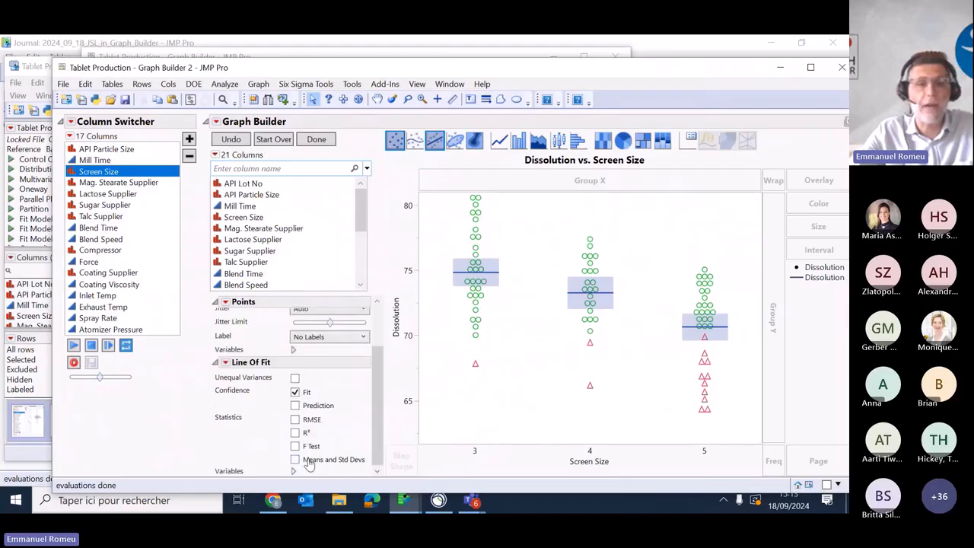
{"action": "left_click", "coordinate": [296, 459]}
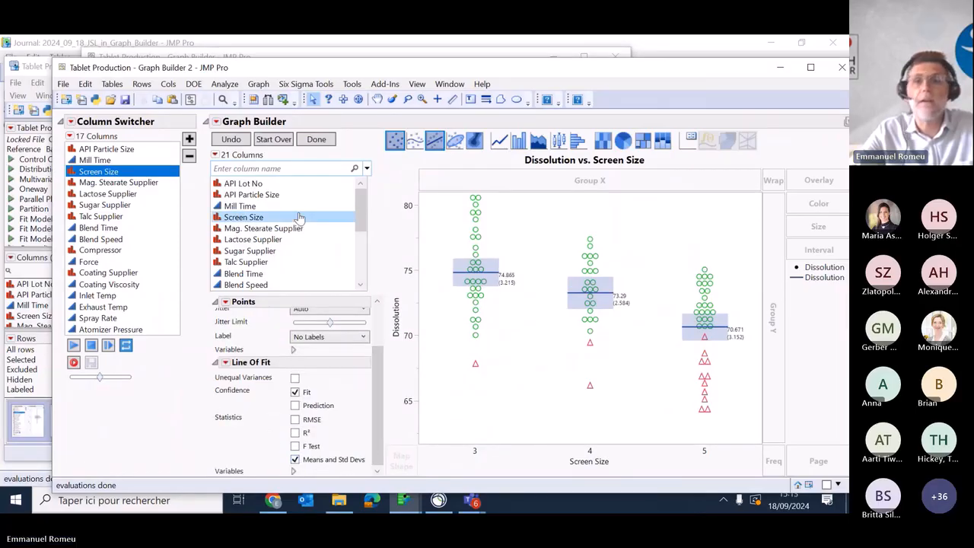
{"action": "left_click", "coordinate": [316, 139]}
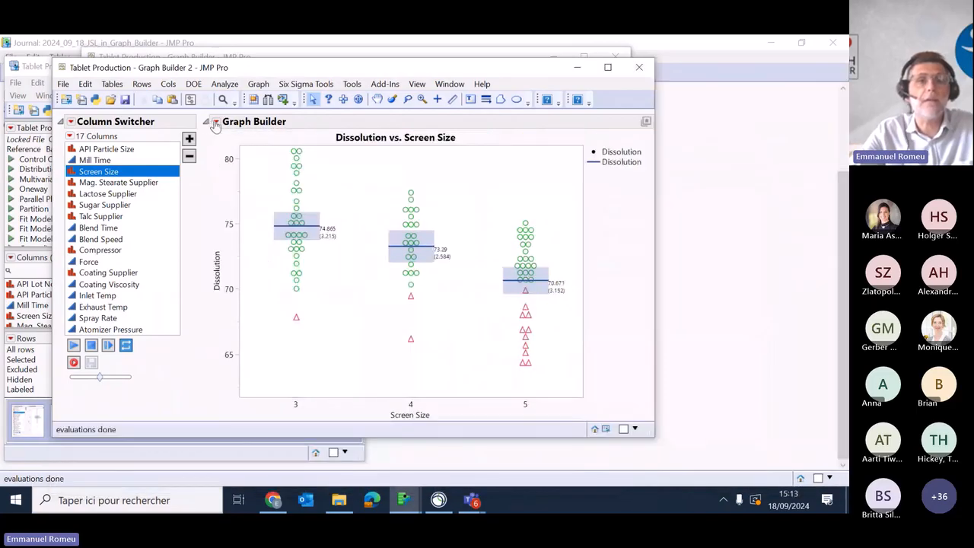
{"action": "left_click", "coordinate": [216, 122]}
{"action": "mouse_move", "coordinate": [260, 171]}
{"action": "left_click", "coordinate": [405, 203]}
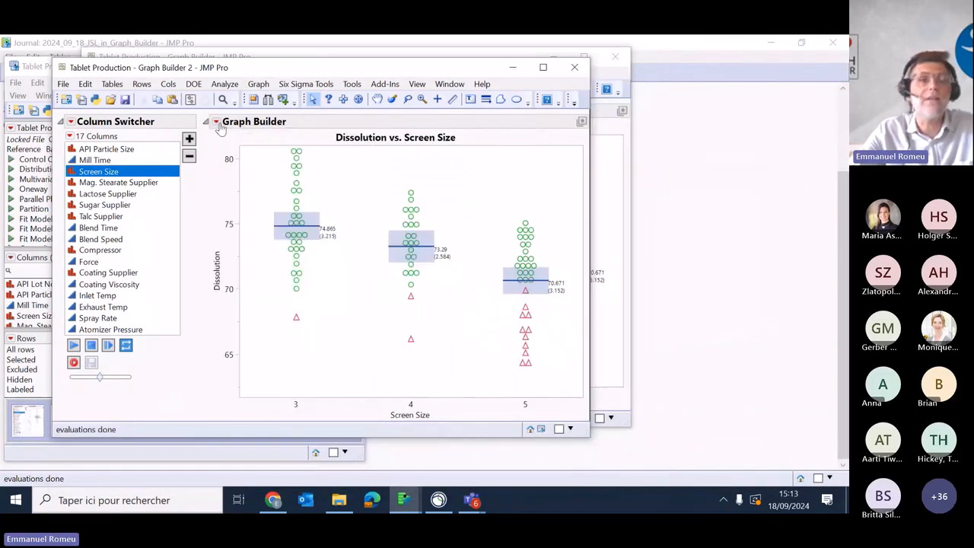
Save the graph's script to a script window, then move and narrow that window so the code is readable beside the graph.
{"action": "left_click", "coordinate": [216, 121]}
{"action": "mouse_move", "coordinate": [259, 435]}
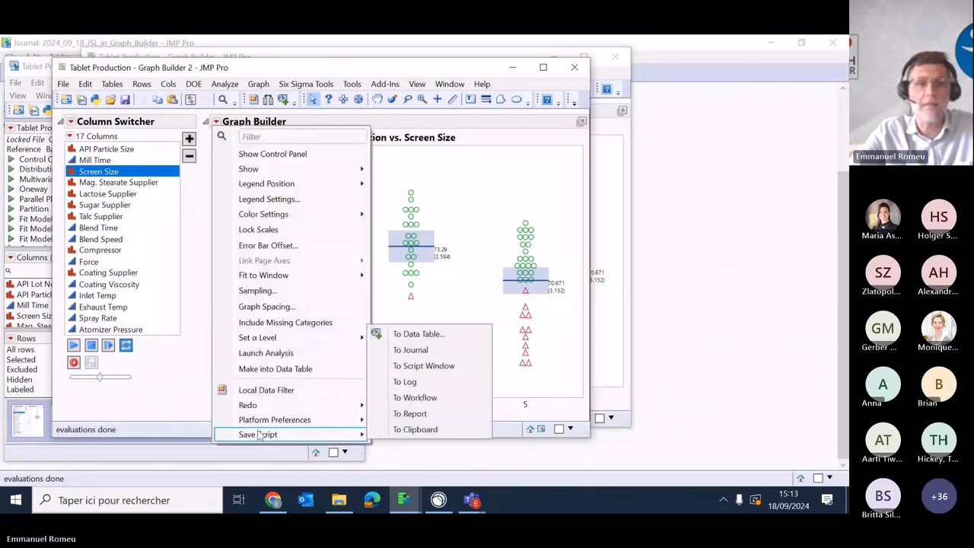
{"action": "left_click", "coordinate": [434, 367]}
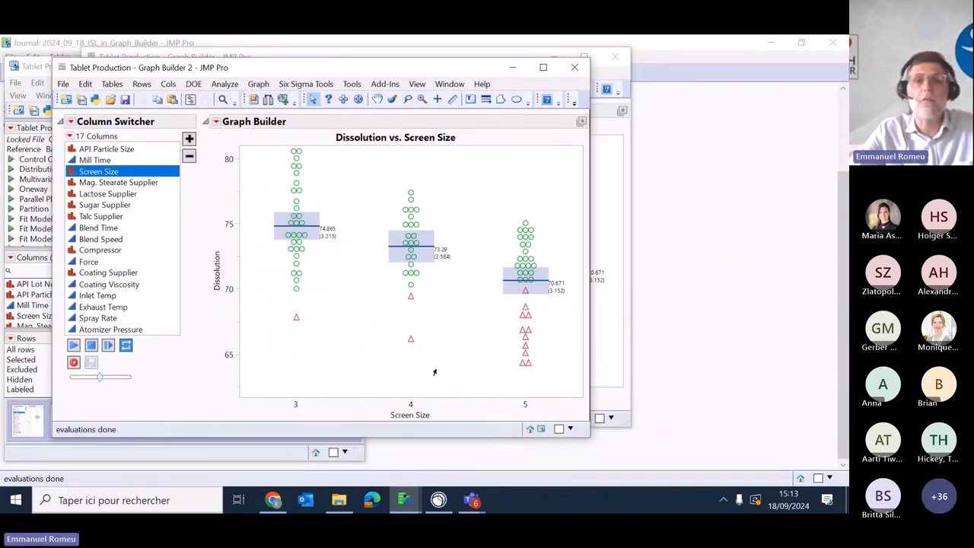
{"action": "left_click_drag", "start_coordinate": [547, 103], "coordinate": [255, 73]}
{"action": "left_click_drag", "start_coordinate": [583, 244], "coordinate": [481, 244]}
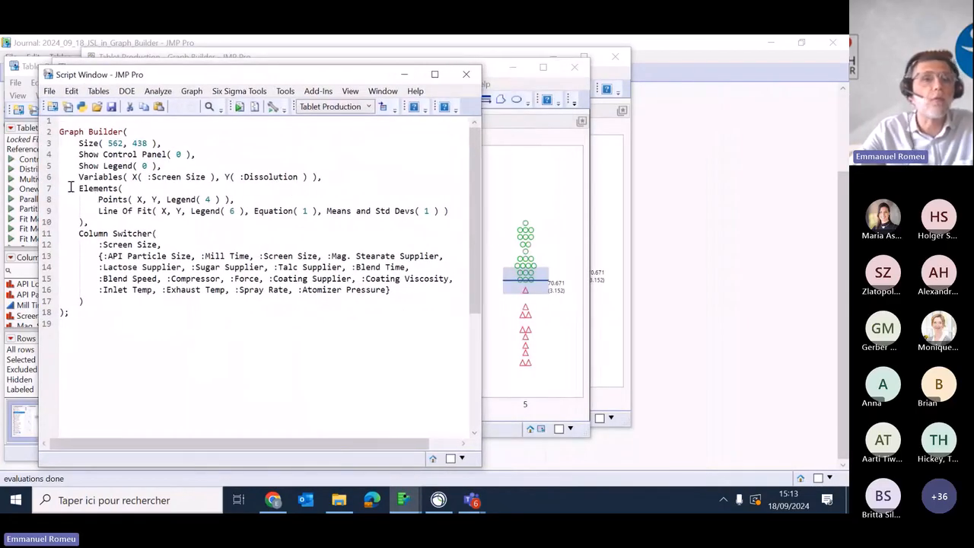
Review the generated script's graph settings, the Means and Std Devs option and the Column Switcher block.
{"action": "left_click_drag", "start_coordinate": [77, 143], "coordinate": [321, 211]}
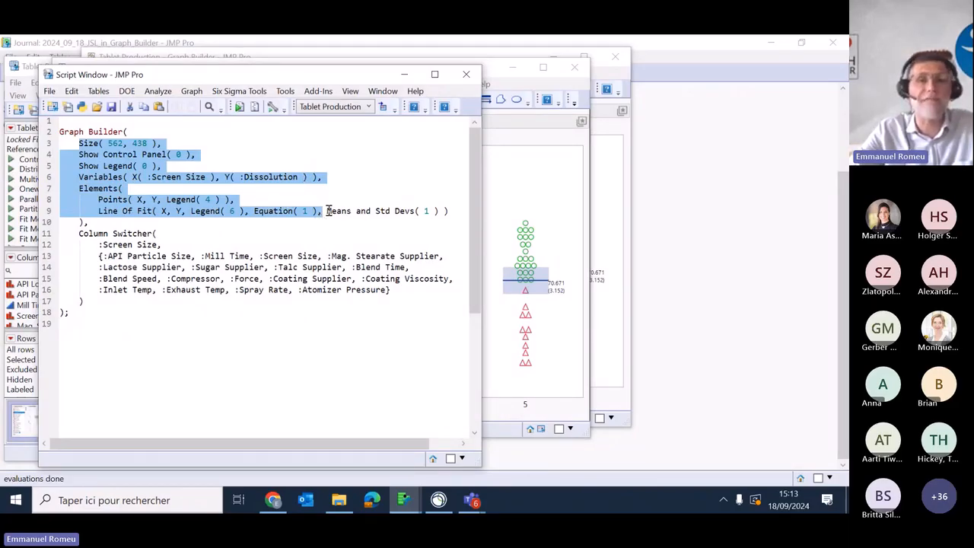
{"action": "left_click_drag", "start_coordinate": [327, 210], "coordinate": [462, 213]}
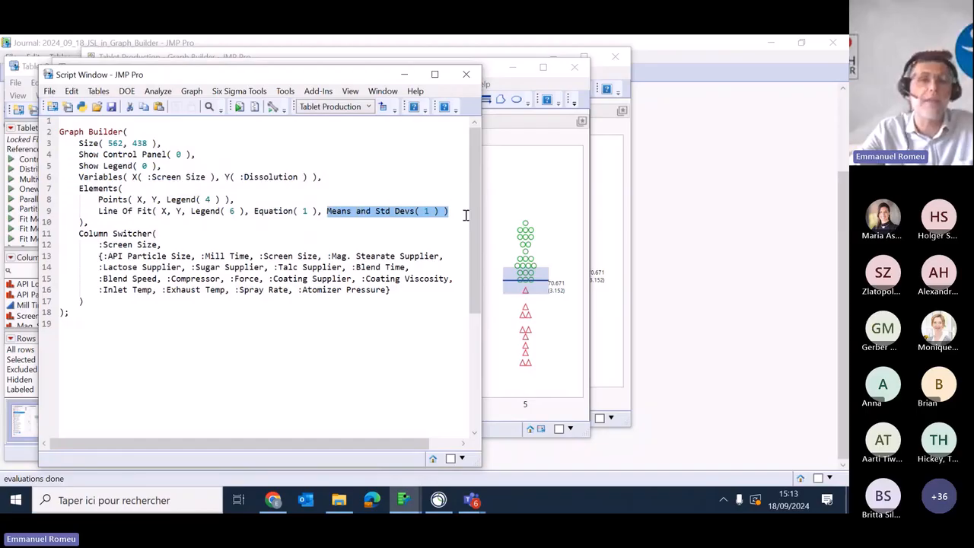
{"action": "left_click", "coordinate": [85, 237]}
{"action": "left_click_drag", "start_coordinate": [85, 238], "coordinate": [120, 302]}
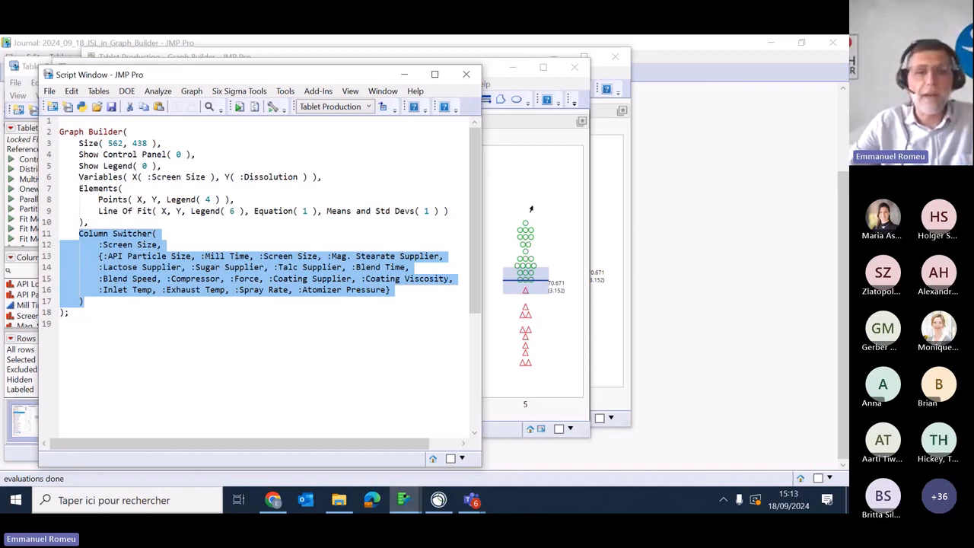
Open the GB_all_columns_Column_Switcher_Tablet script from the JSL in Graph Builder journal and arrange it beside the generated script.
{"action": "mouse_move", "coordinate": [404, 512]}
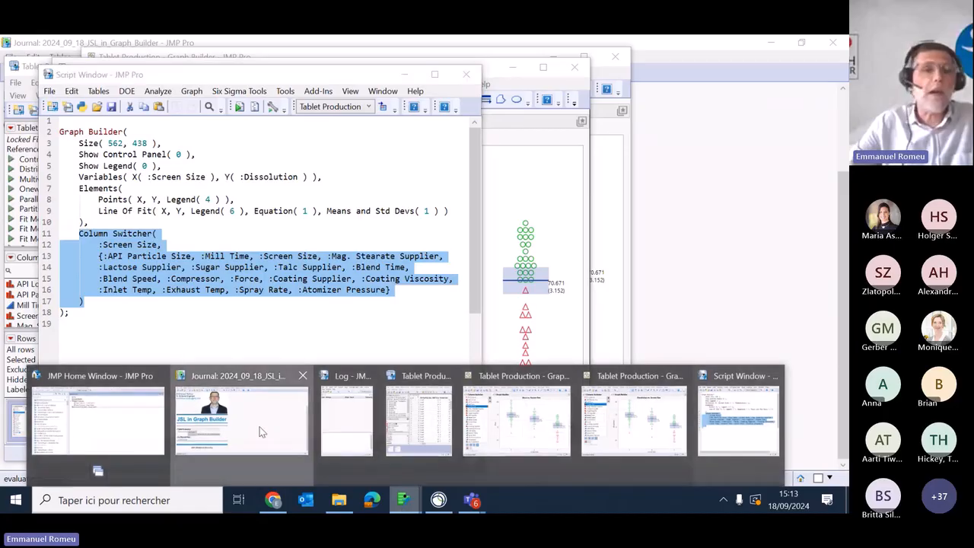
{"action": "left_click", "coordinate": [259, 432]}
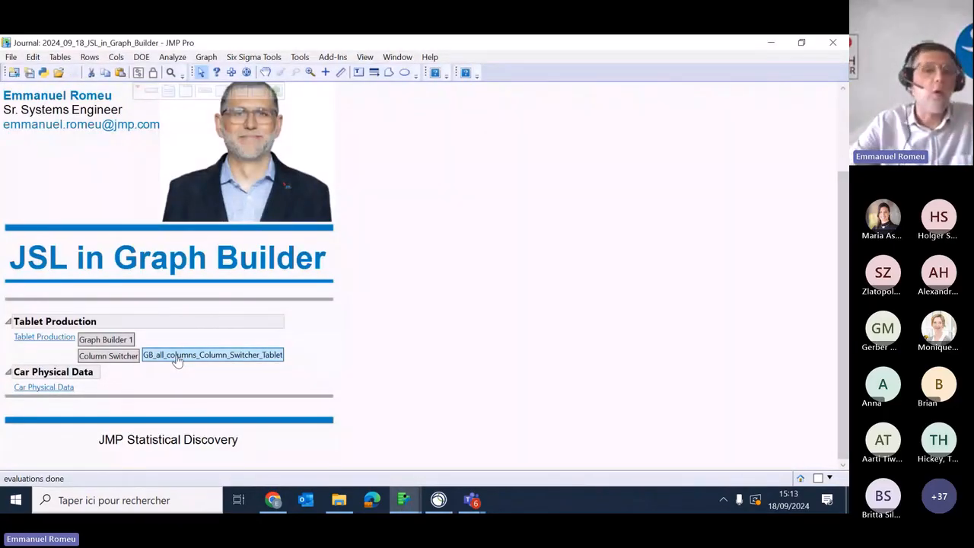
{"action": "mouse_move", "coordinate": [371, 364]}
{"action": "left_mouse_down"}
{"action": "mouse_move", "coordinate": [2, 359]}
{"action": "mouse_move", "coordinate": [64, 407]}
{"action": "mouse_move", "coordinate": [107, 369]}
{"action": "mouse_move", "coordinate": [46, 352]}
{"action": "mouse_move", "coordinate": [8, 355]}
{"action": "left_mouse_up"}
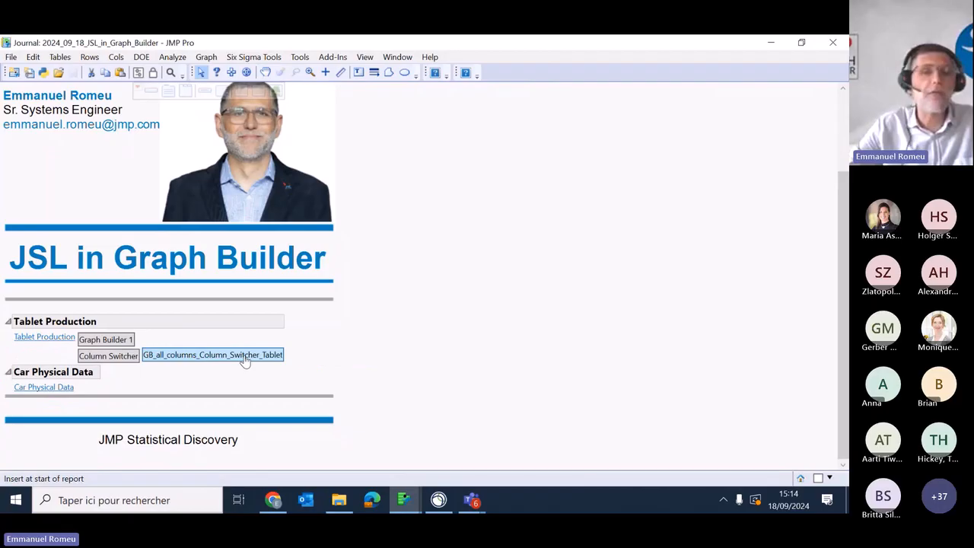
{"action": "left_click", "coordinate": [213, 354]}
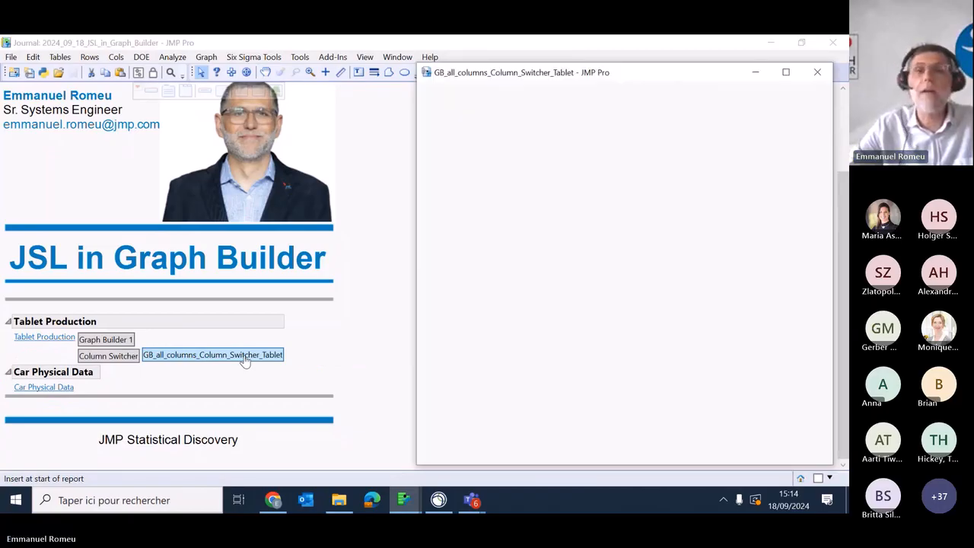
{"action": "left_click", "coordinate": [771, 43]}
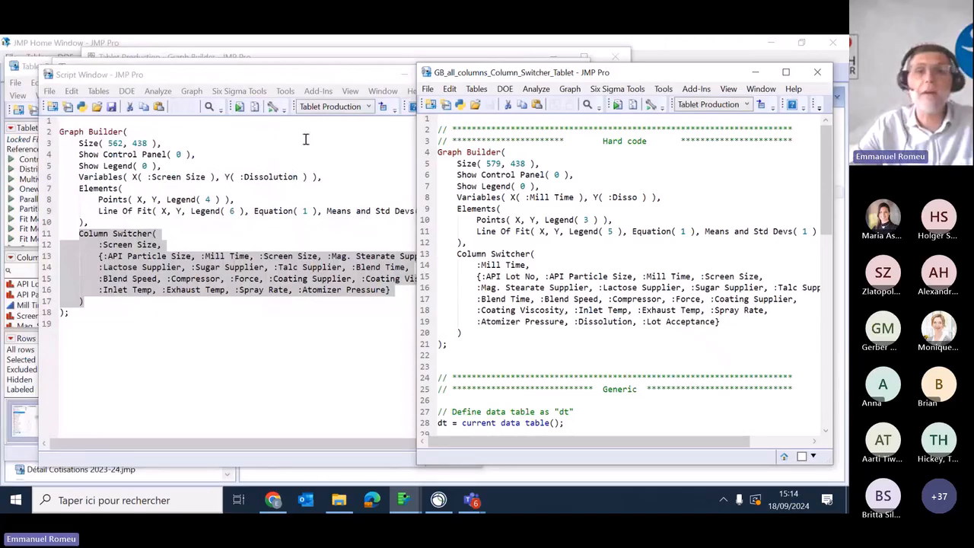
{"action": "left_click", "coordinate": [301, 221]}
{"action": "left_click_drag", "start_coordinate": [481, 242], "coordinate": [372, 244]}
{"action": "left_click_drag", "start_coordinate": [635, 67], "coordinate": [606, 63]}
Compare the generated script with the Hard code section, including the starting column named in each Column Switcher.
{"action": "left_click_drag", "start_coordinate": [59, 145], "coordinate": [156, 304]}
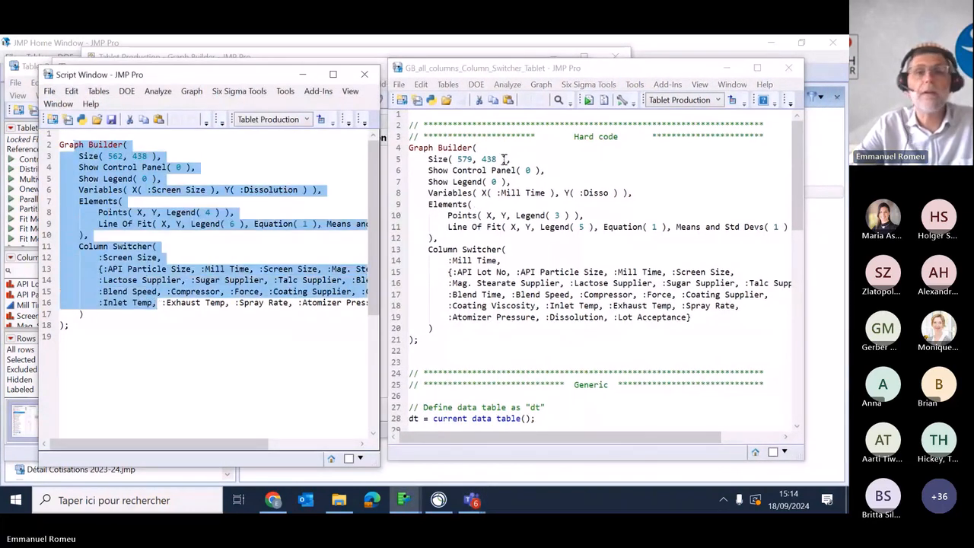
{"action": "left_click_drag", "start_coordinate": [439, 148], "coordinate": [522, 349]}
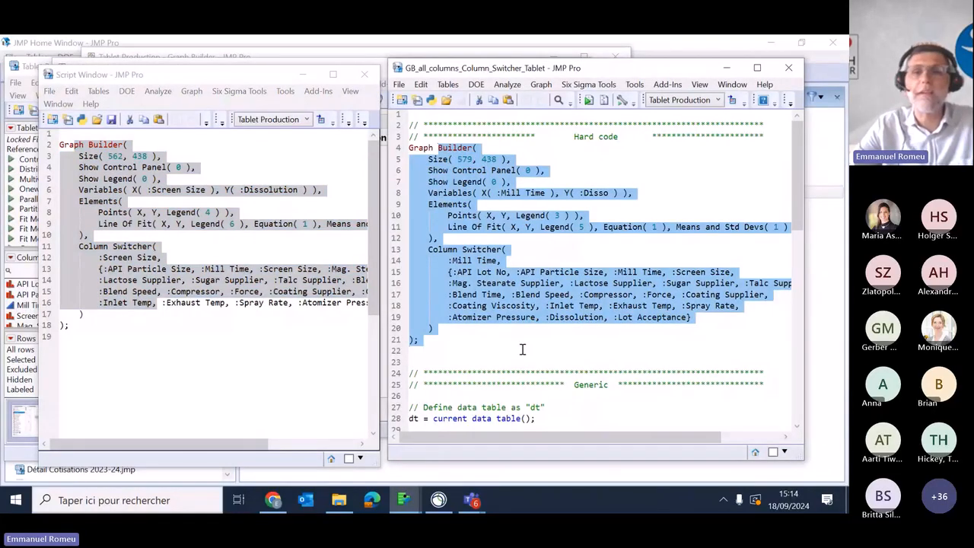
{"action": "left_click", "coordinate": [647, 202]}
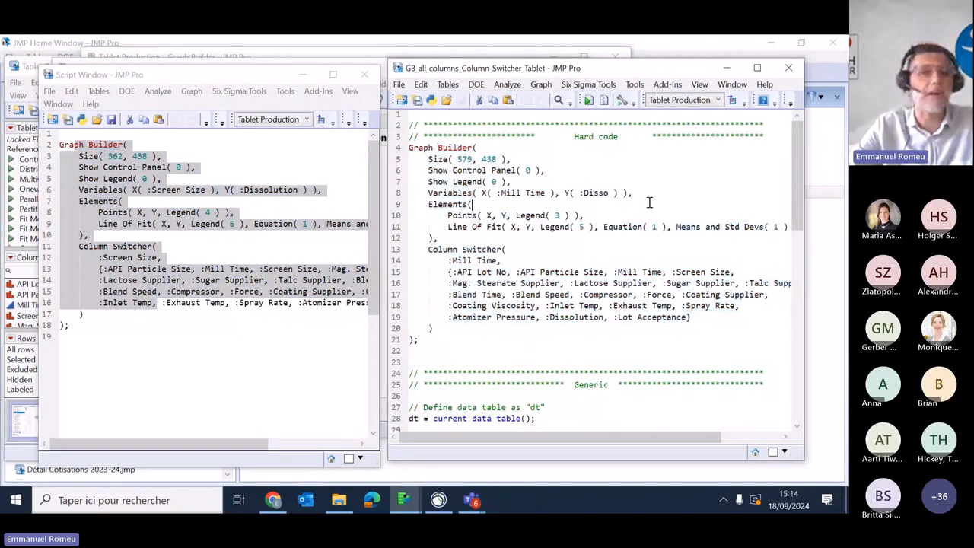
{"action": "left_click", "coordinate": [99, 262]}
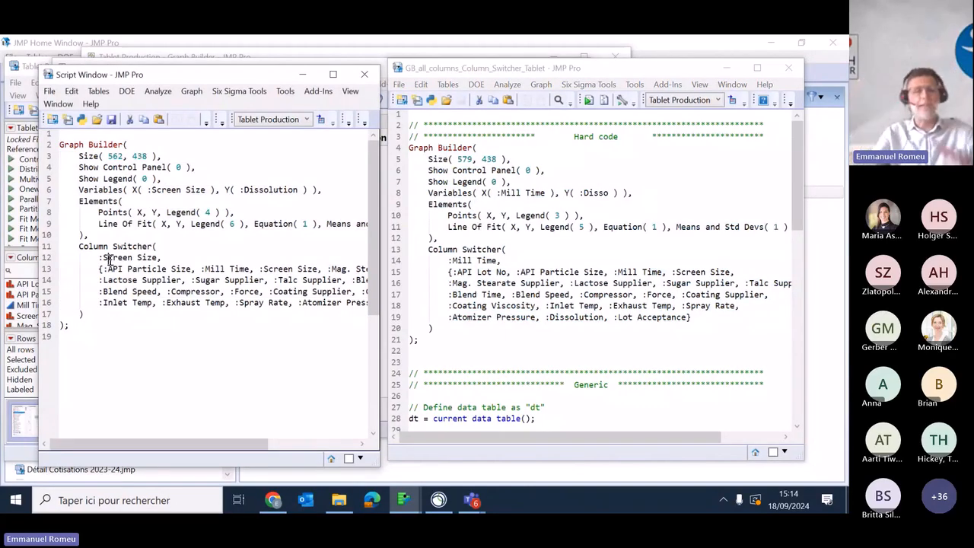
{"action": "left_click_drag", "start_coordinate": [103, 257], "coordinate": [158, 257]}
{"action": "left_click_drag", "start_coordinate": [449, 260], "coordinate": [503, 261]}
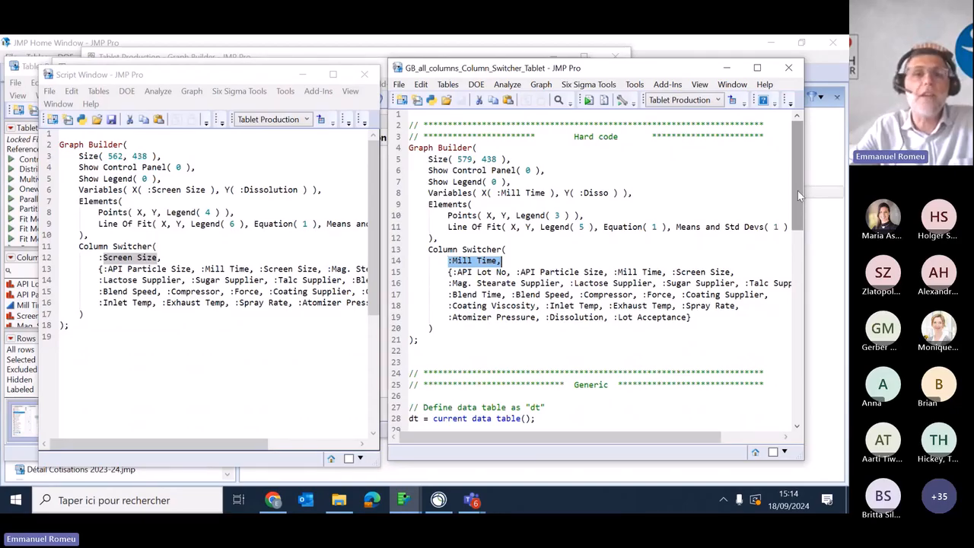
Examine the Generic section's definitions of dt, ColumnList and Last_Column and inspect the values held by the two column variables.
{"action": "left_click_drag", "start_coordinate": [798, 190], "coordinate": [797, 288]}
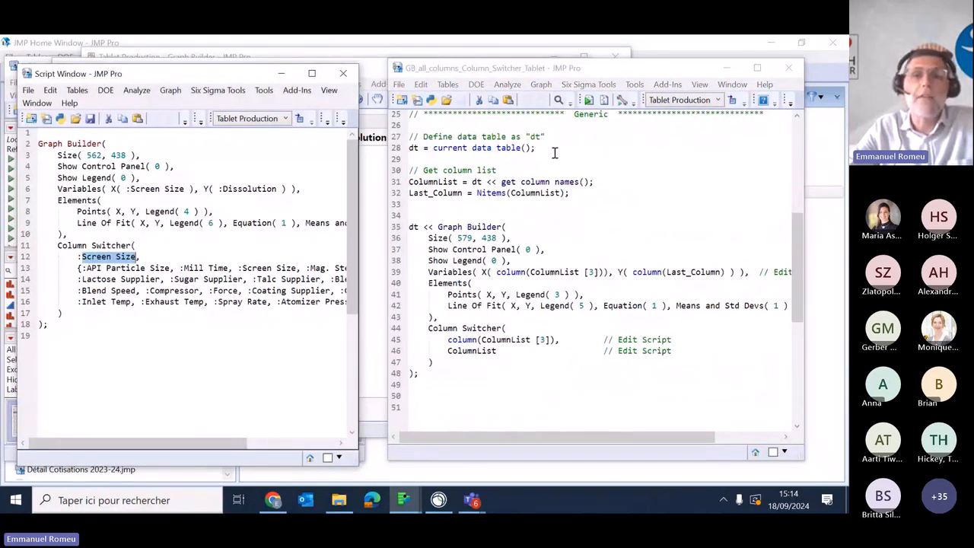
{"action": "left_click_drag", "start_coordinate": [555, 151], "coordinate": [409, 147]}
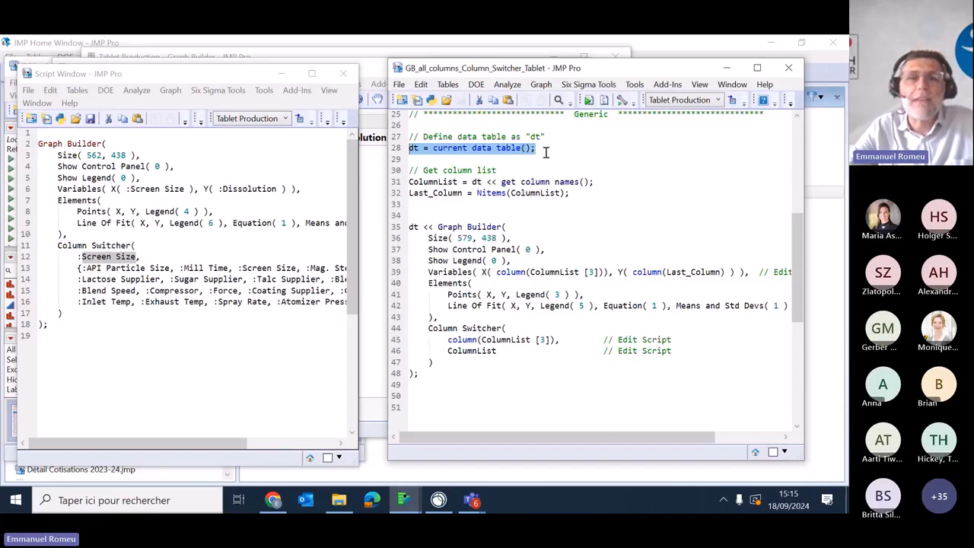
{"action": "left_click", "coordinate": [545, 150]}
{"action": "double_click", "coordinate": [457, 194]}
{"action": "left_click_drag", "start_coordinate": [593, 182], "coordinate": [409, 148]}
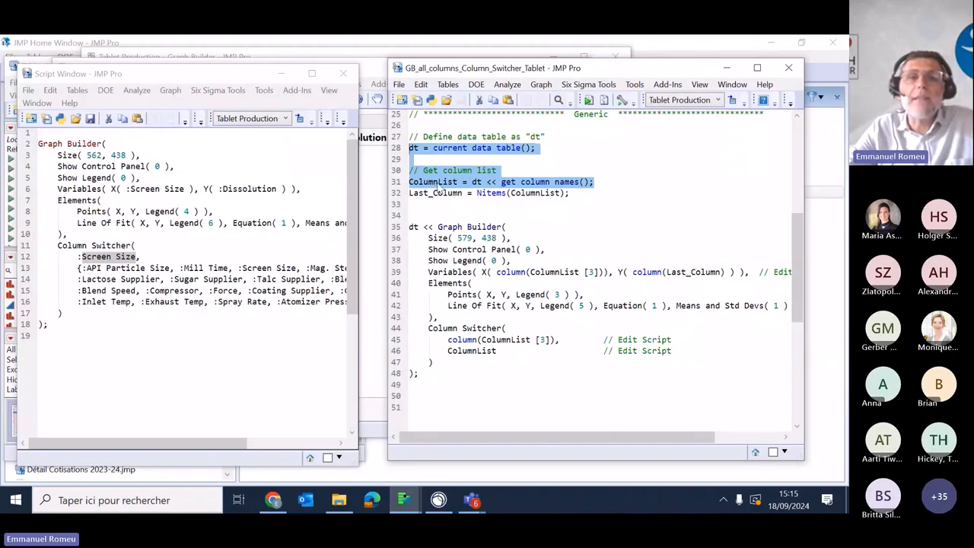
{"action": "left_click", "coordinate": [438, 184]}
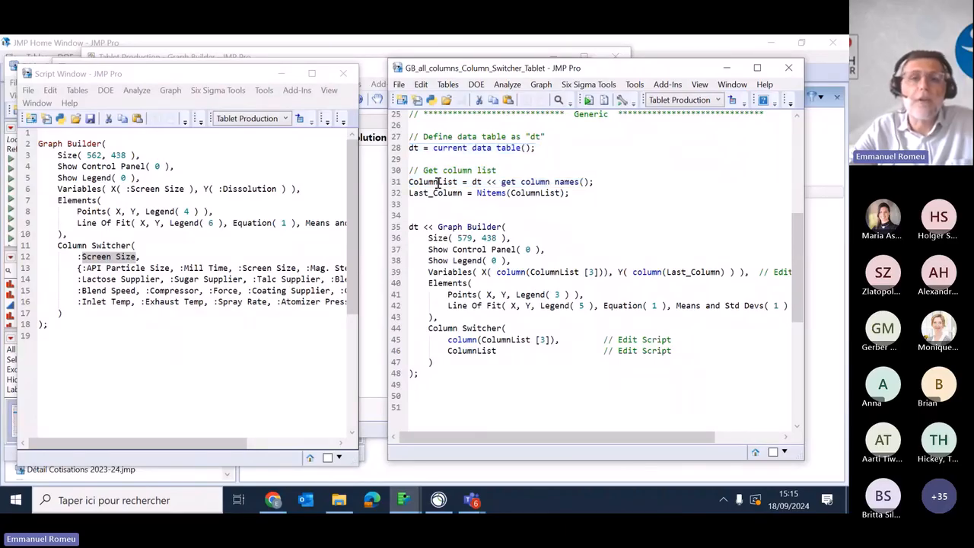
{"action": "mouse_move", "coordinate": [430, 182]}
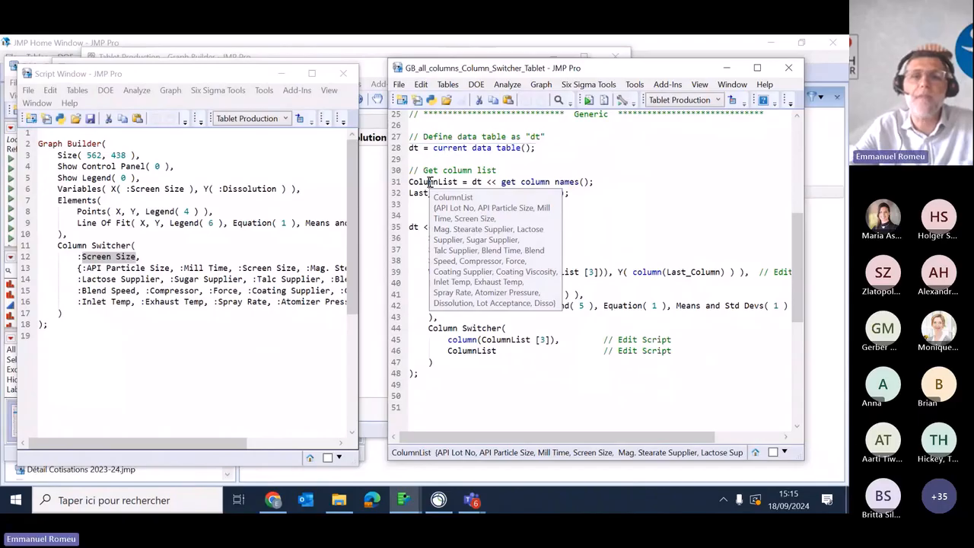
{"action": "left_click_drag", "start_coordinate": [583, 196], "coordinate": [409, 193]}
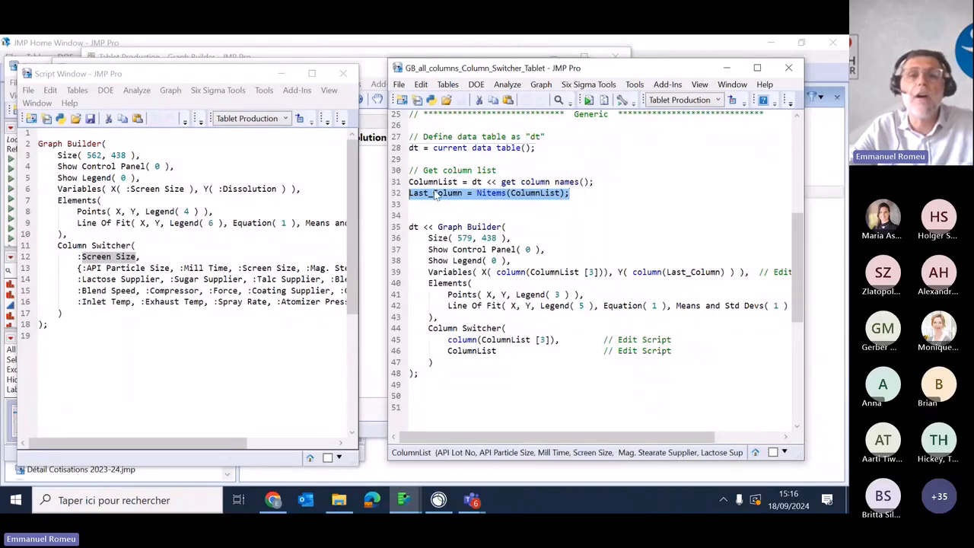
{"action": "left_click", "coordinate": [444, 194]}
{"action": "mouse_move", "coordinate": [445, 194]}
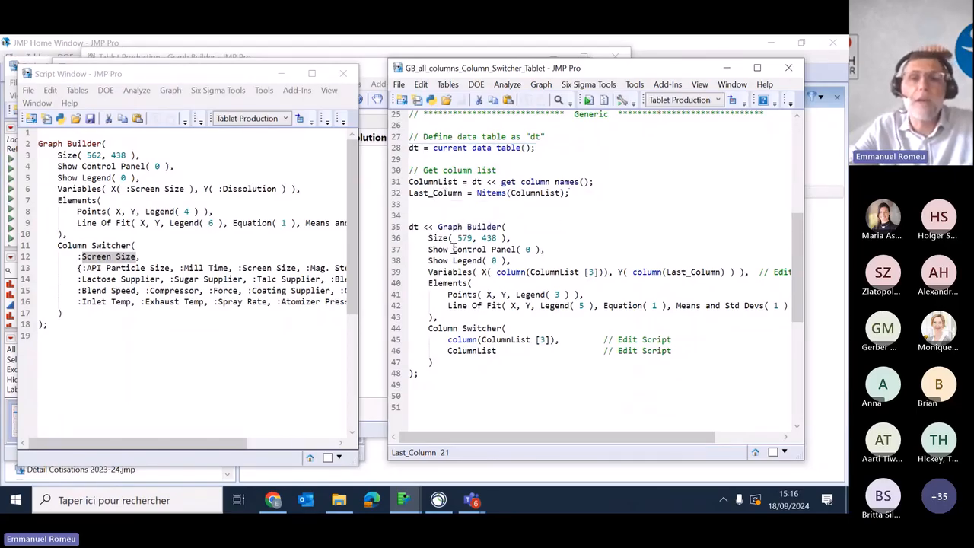
Examine how the generic script sends Graph Builder to dt, followed by its size, control panel, legend and Variables lines.
{"action": "left_click_drag", "start_coordinate": [438, 227], "coordinate": [511, 226]}
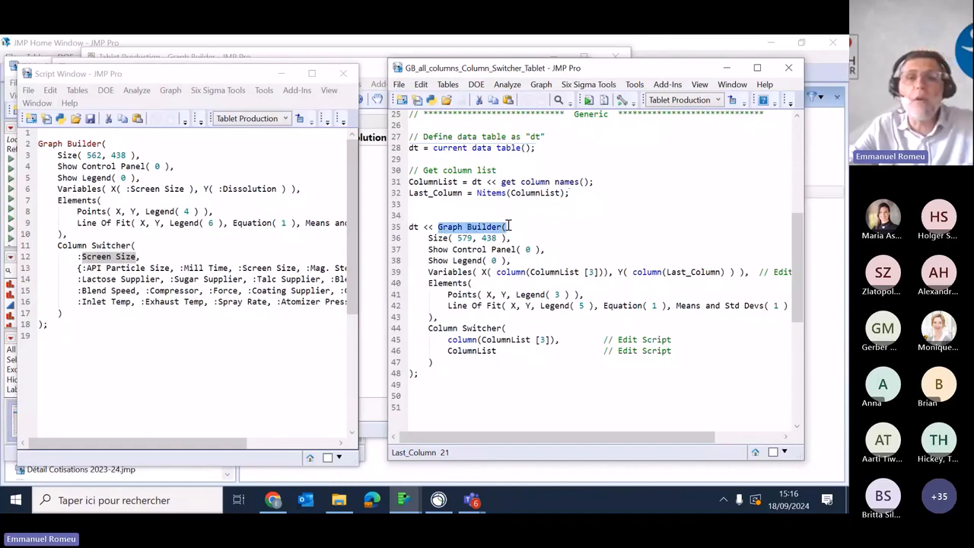
{"action": "left_click_drag", "start_coordinate": [434, 226], "coordinate": [396, 227]}
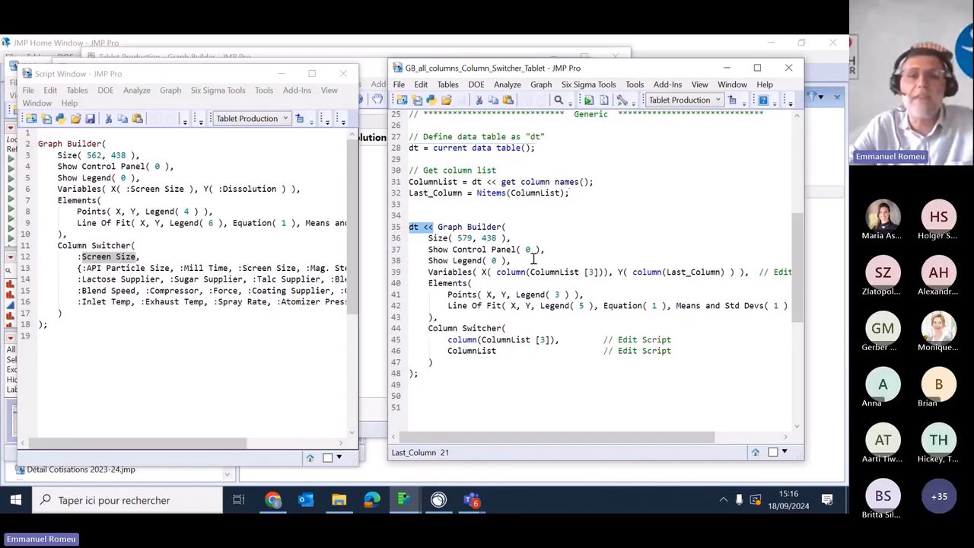
{"action": "left_click_drag", "start_coordinate": [511, 260], "coordinate": [426, 238]}
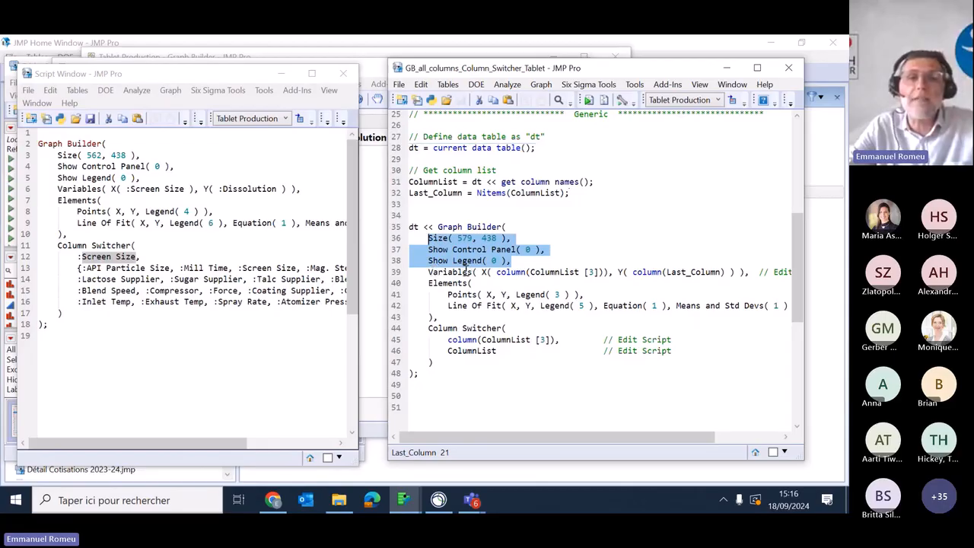
{"action": "left_click", "coordinate": [429, 271]}
{"action": "left_click_drag", "start_coordinate": [429, 272], "coordinate": [481, 272]}
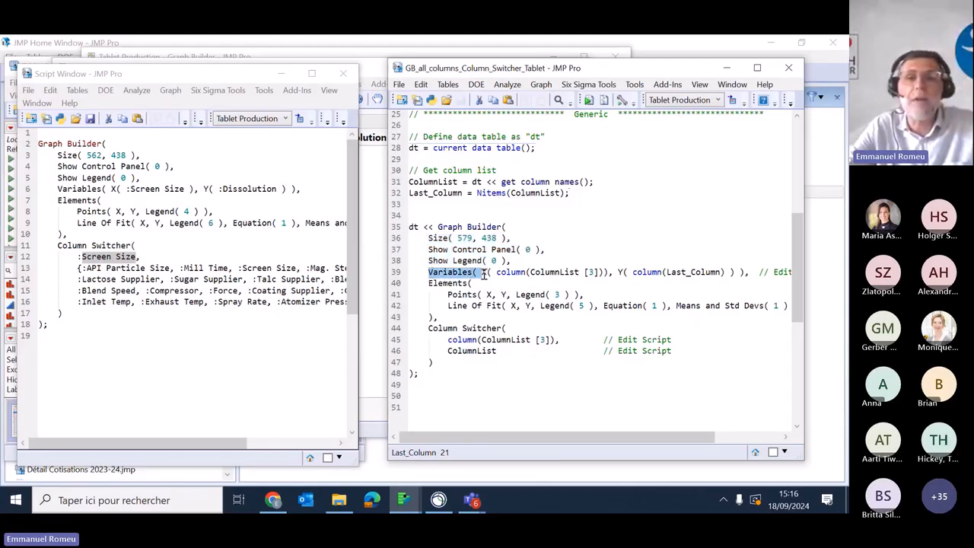
Compare the X and Y variables of the generated script with the generic column(ColumnList [3]) and column(Last_Column) references.
{"action": "left_click_drag", "start_coordinate": [60, 189], "coordinate": [184, 192]}
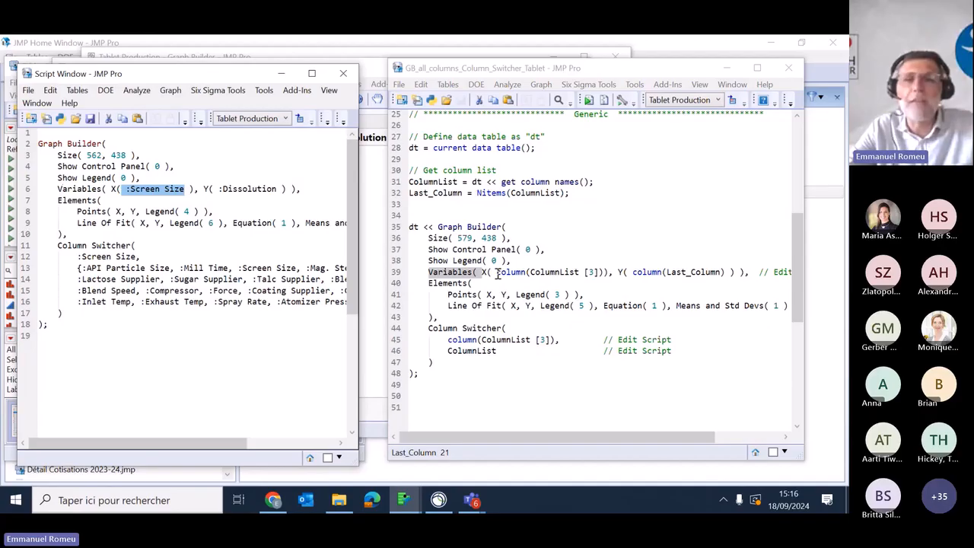
{"action": "left_click_drag", "start_coordinate": [496, 273], "coordinate": [604, 272]}
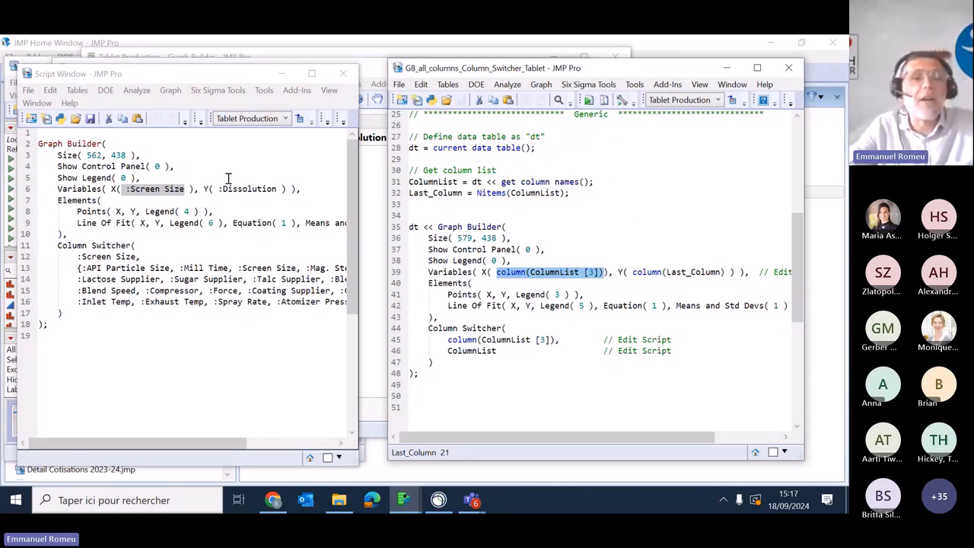
{"action": "left_click_drag", "start_coordinate": [219, 190], "coordinate": [279, 190]}
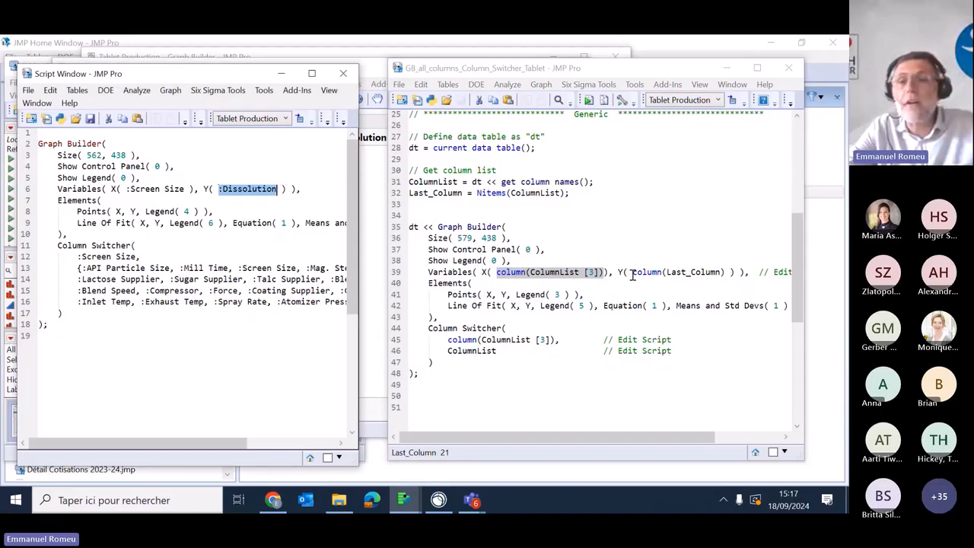
{"action": "left_click_drag", "start_coordinate": [631, 273], "coordinate": [729, 272]}
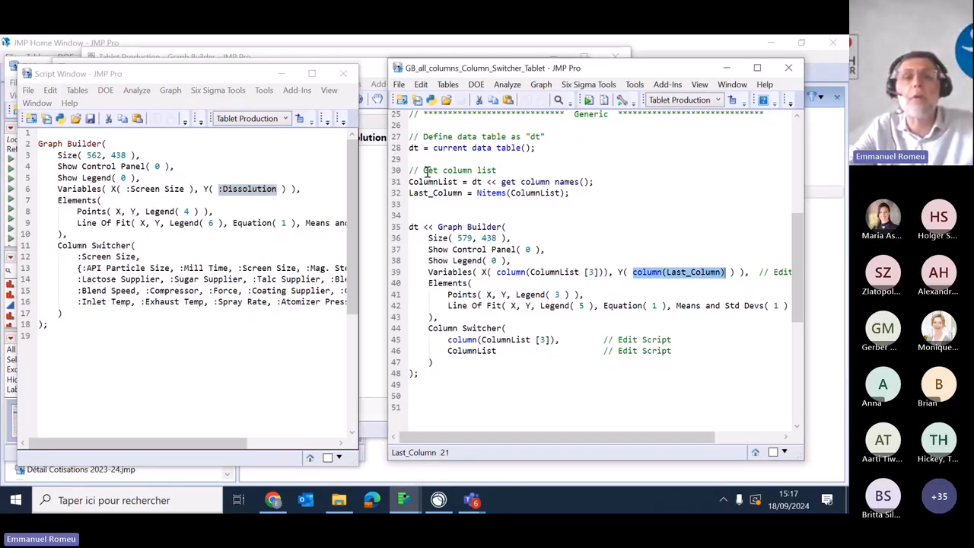
Examine ColumnList [3] and Last_Column in the generic Variables line and inspect the value held by Last_Column.
{"action": "left_click", "coordinate": [532, 272]}
{"action": "left_click_drag", "start_coordinate": [532, 271], "coordinate": [604, 275]}
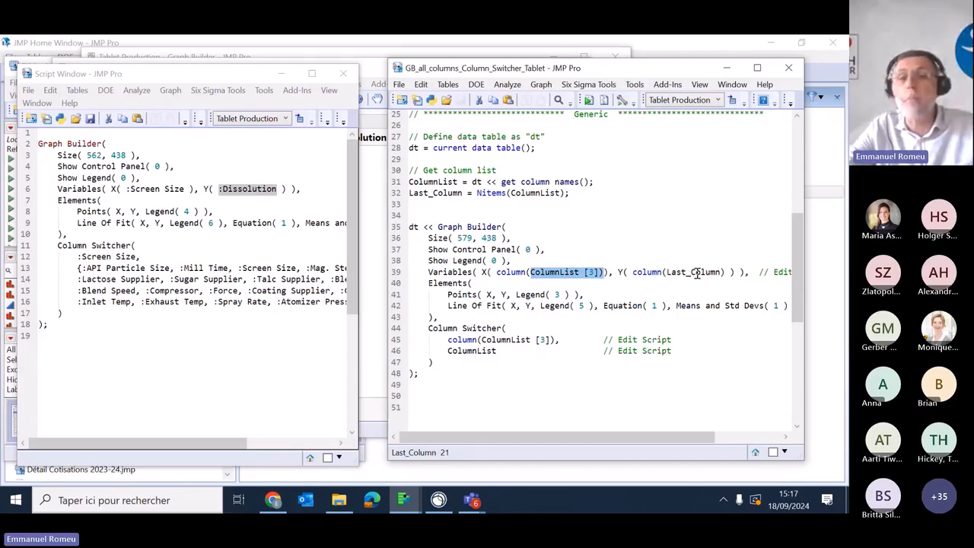
{"action": "left_click_drag", "start_coordinate": [667, 271], "coordinate": [723, 274]}
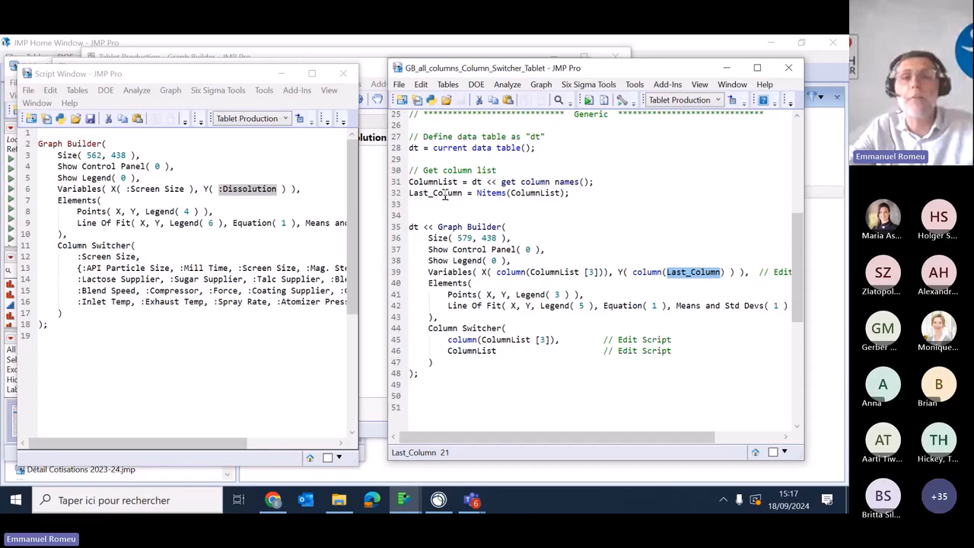
{"action": "mouse_move", "coordinate": [445, 197]}
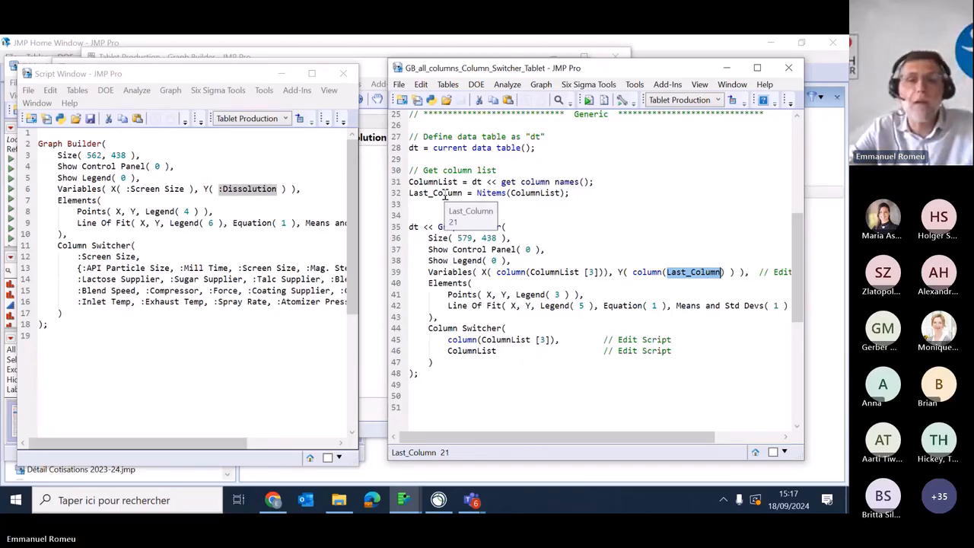
Compare the Elements block of the generic script with the Elements block of the generated script.
{"action": "left_click", "coordinate": [442, 317]}
{"action": "left_click_drag", "start_coordinate": [442, 317], "coordinate": [411, 283]}
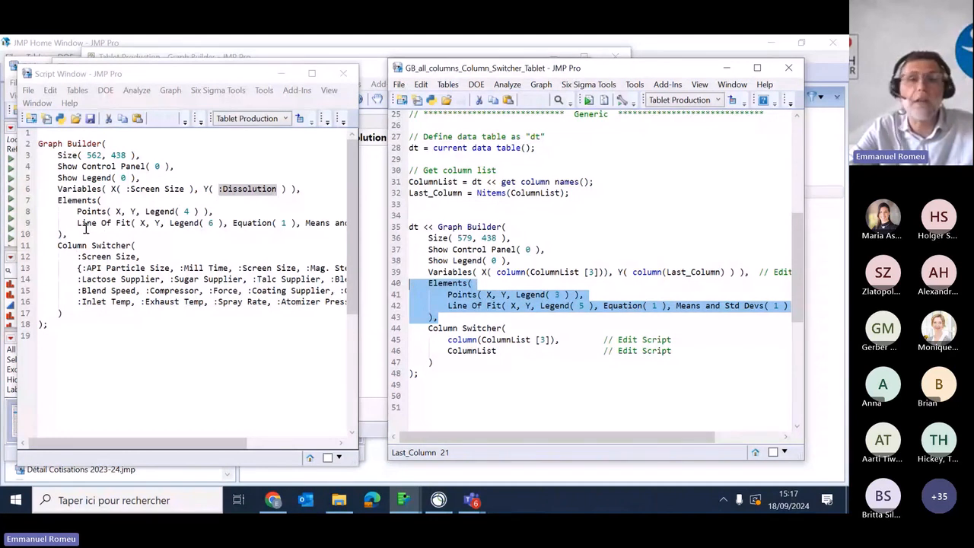
{"action": "left_click_drag", "start_coordinate": [86, 234], "coordinate": [57, 201]}
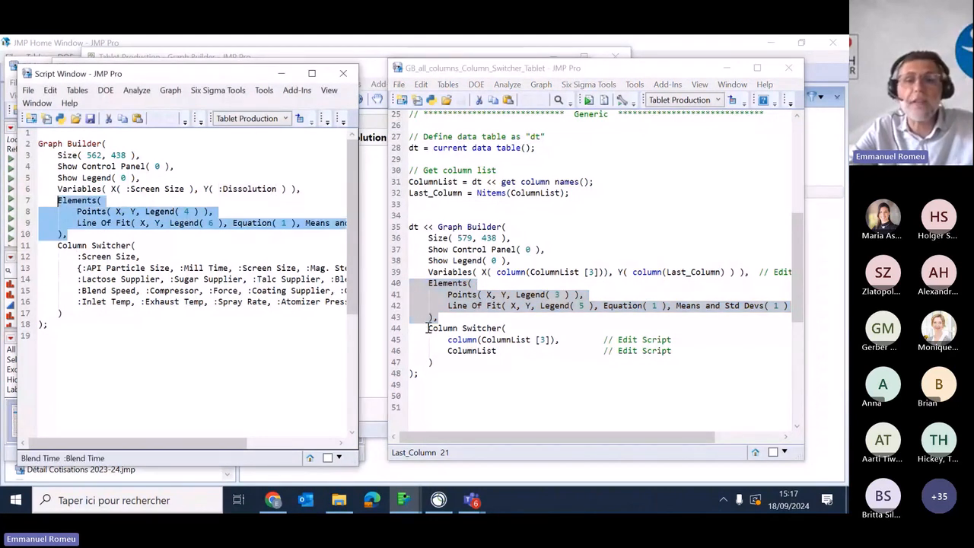
Compare the Column Switcher blocks of both scripts, matching :Screen Size with column(ColumnList [3]) and the explicit column list with ColumnList.
{"action": "left_click_drag", "start_coordinate": [429, 328], "coordinate": [506, 328]}
{"action": "left_click", "coordinate": [77, 257]}
{"action": "left_click_drag", "start_coordinate": [77, 257], "coordinate": [144, 257]}
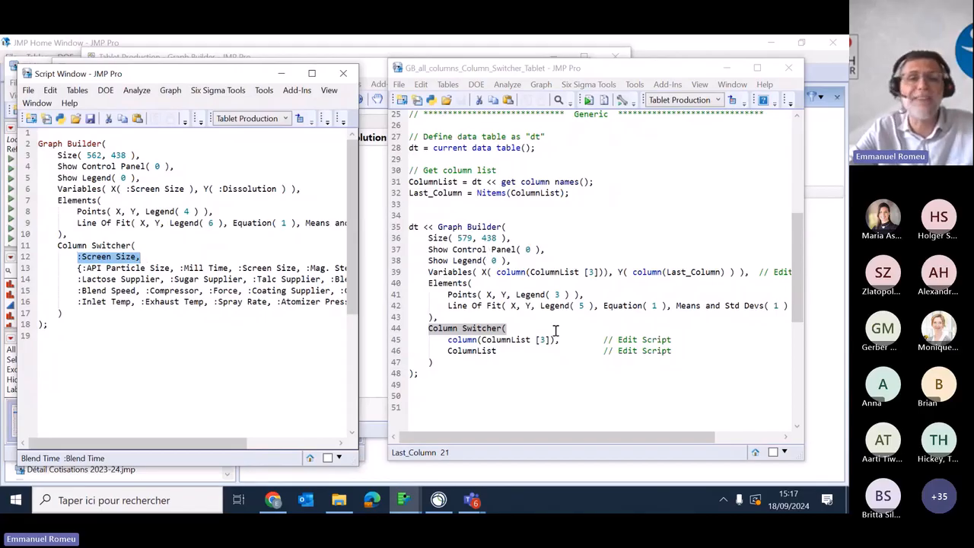
{"action": "left_click_drag", "start_coordinate": [448, 341], "coordinate": [559, 340]}
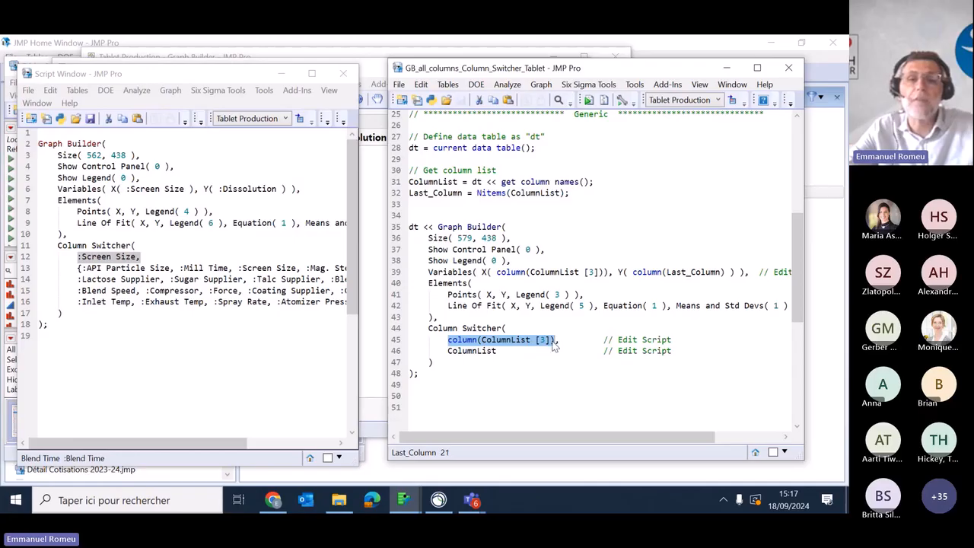
{"action": "left_click", "coordinate": [78, 268]}
{"action": "left_click_drag", "start_coordinate": [78, 268], "coordinate": [267, 304]}
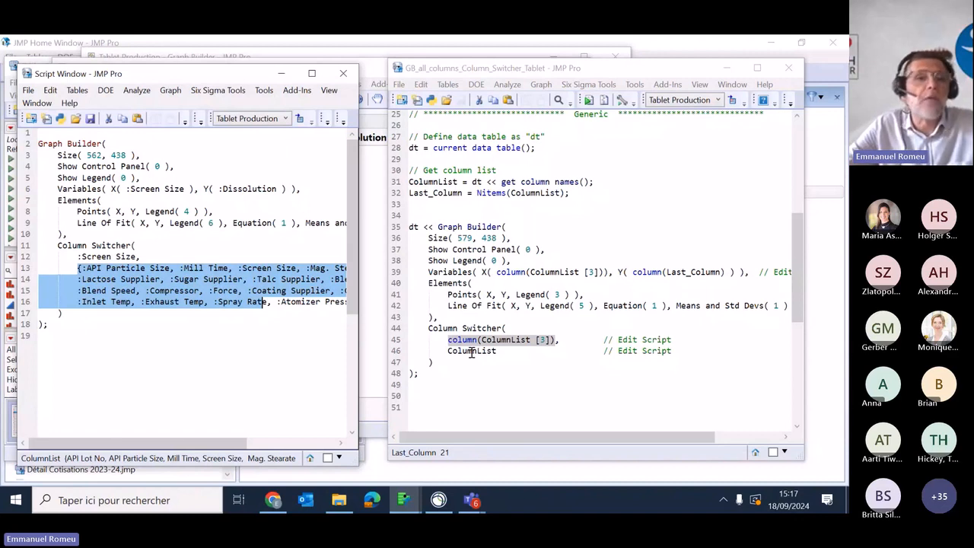
{"action": "left_click", "coordinate": [472, 351]}
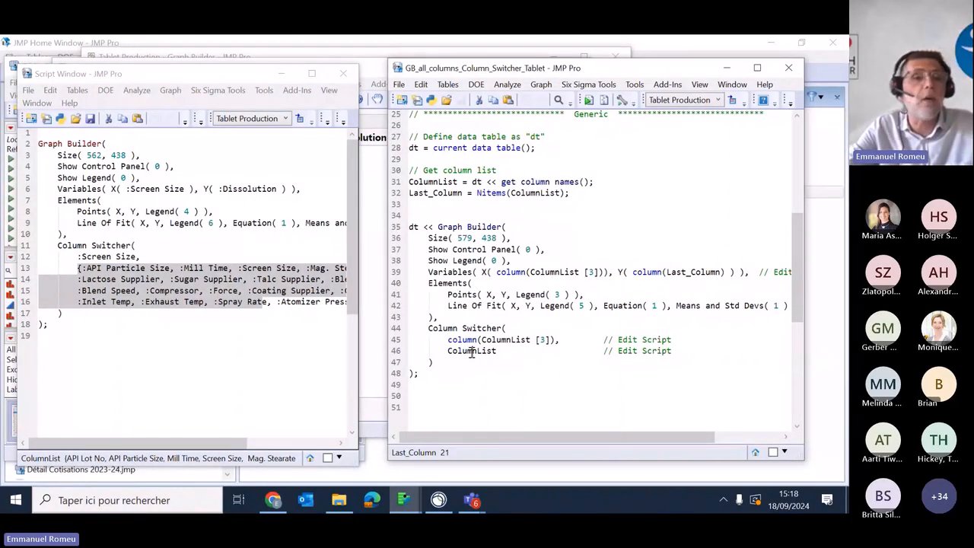
{"action": "left_click", "coordinate": [79, 268]}
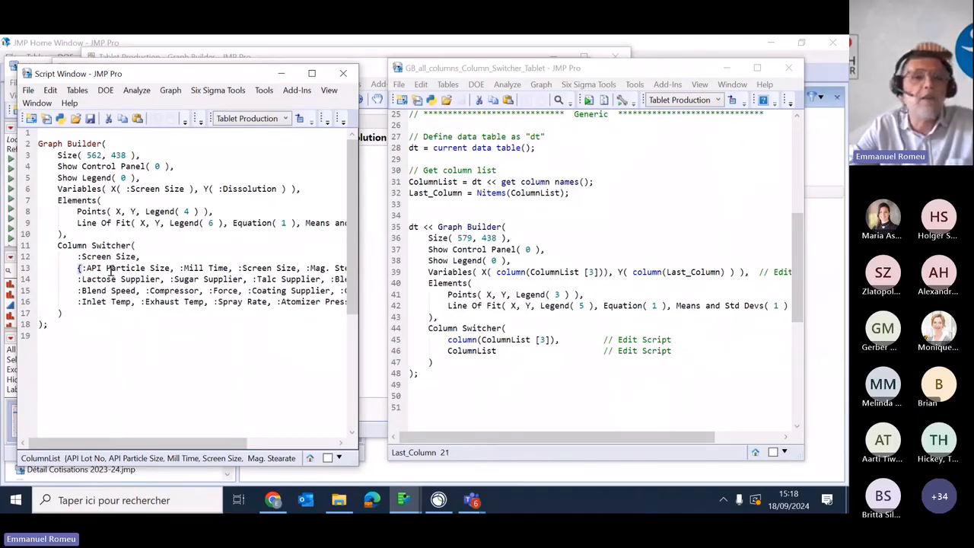
{"action": "left_click", "coordinate": [476, 350]}
{"action": "mouse_move", "coordinate": [476, 350]}
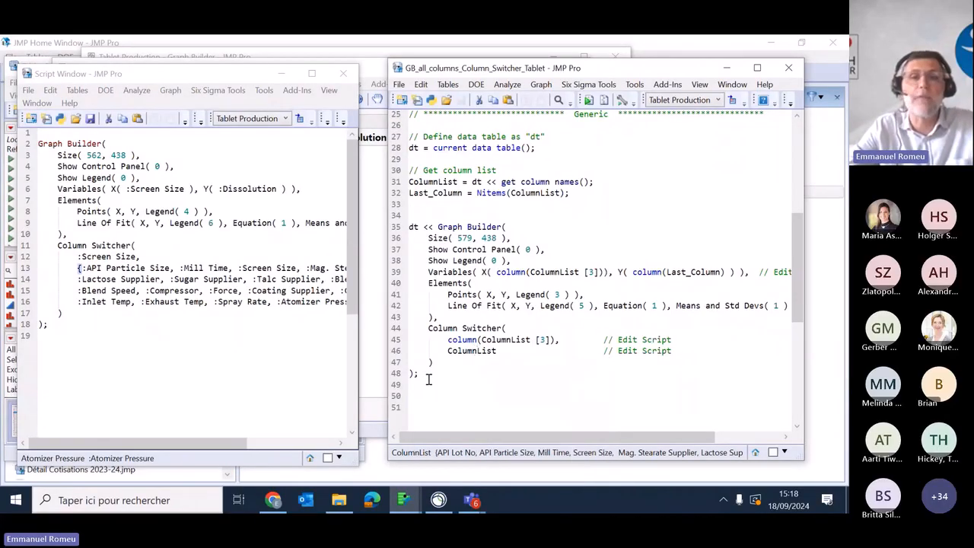
Run only the dt << Graph Builder block of the generic script on Tablet Production, and return to the script window.
{"action": "left_click_drag", "start_coordinate": [429, 379], "coordinate": [407, 227]}
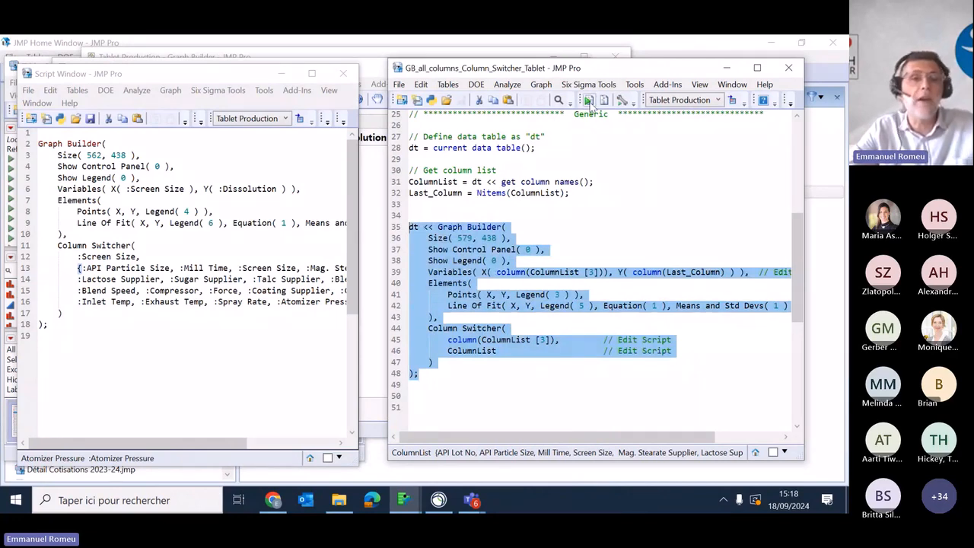
{"action": "left_click", "coordinate": [589, 101]}
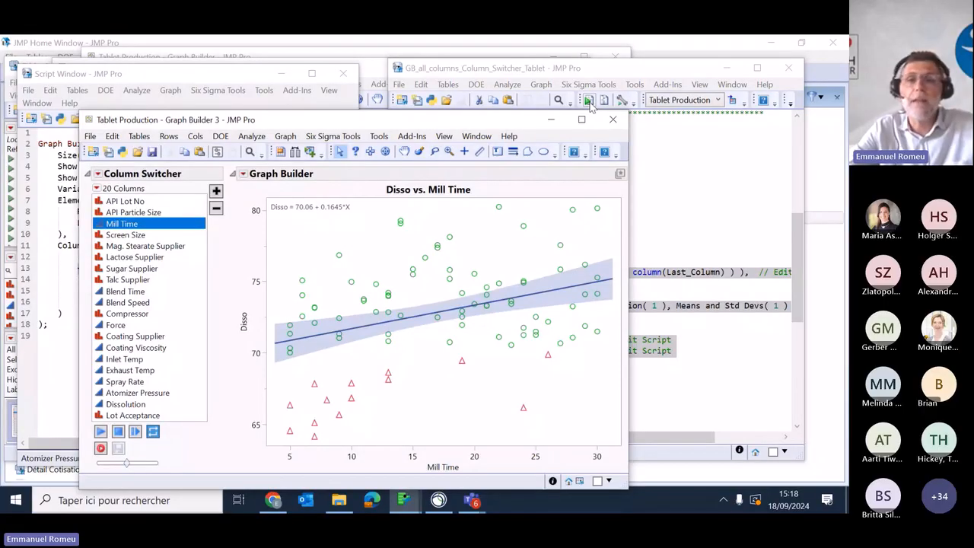
{"action": "left_click", "coordinate": [764, 366]}
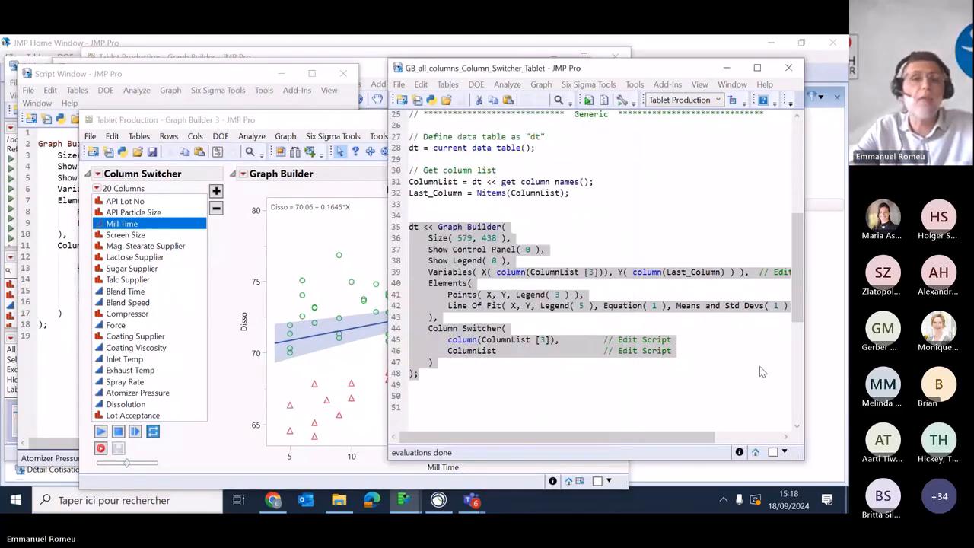
{"action": "left_click", "coordinate": [761, 366]}
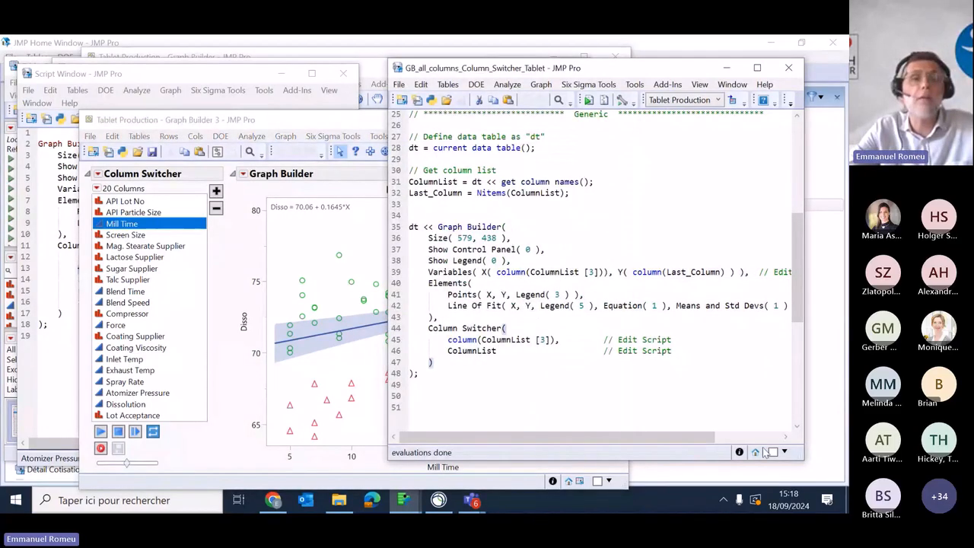
Return to the JSL in Graph Builder journal and open the Car Physical Data table from its link.
{"action": "left_click", "coordinate": [756, 453]}
{"action": "double_click", "coordinate": [284, 206]}
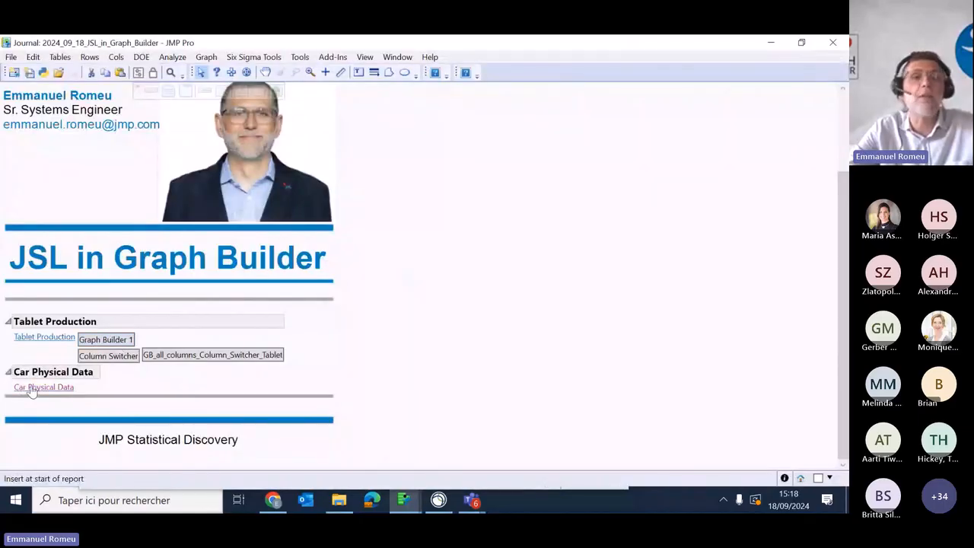
{"action": "left_click", "coordinate": [30, 388]}
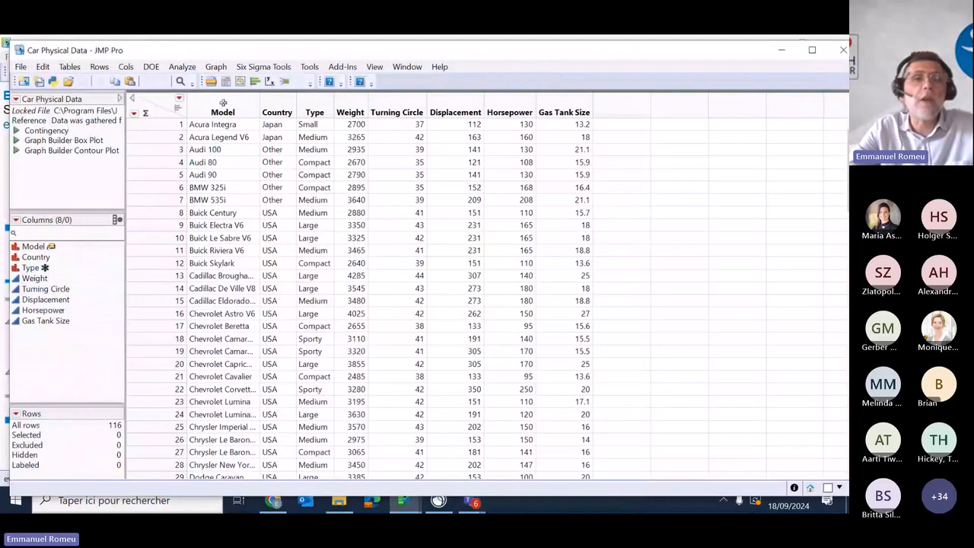
Examine the Car Physical Data columns from Model to Horsepower and the last column, Gas Tank Size, and minimise the table.
{"action": "left_click_drag", "start_coordinate": [225, 104], "coordinate": [504, 102]}
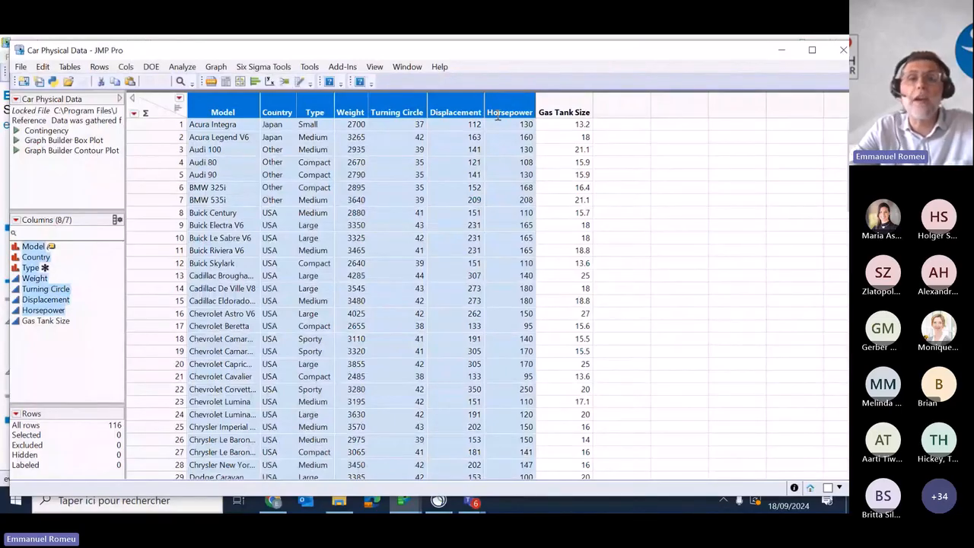
{"action": "left_click", "coordinate": [571, 107]}
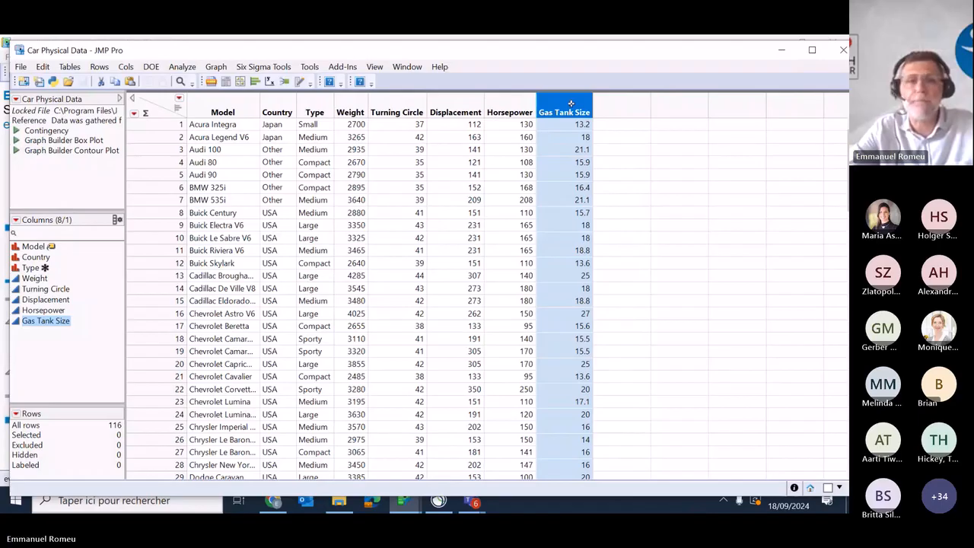
{"action": "left_click", "coordinate": [784, 49]}
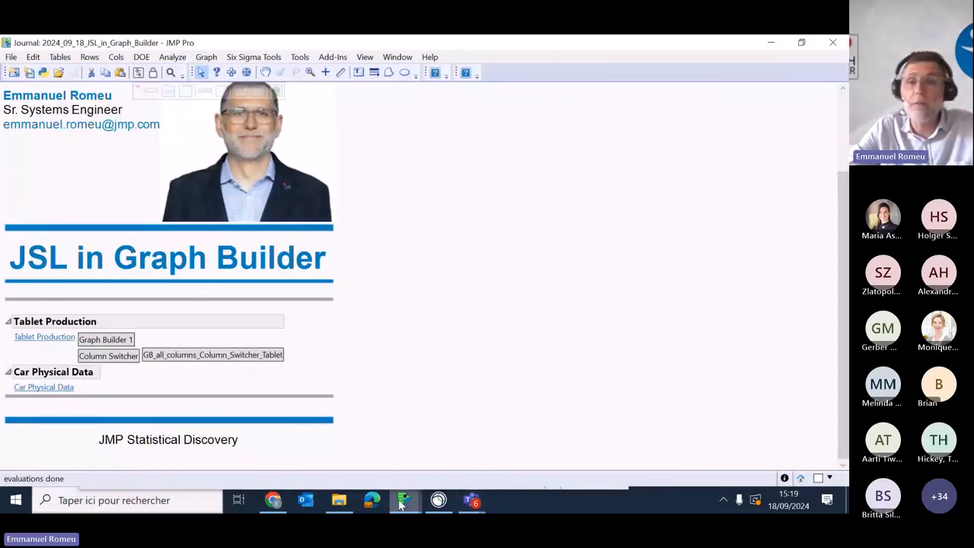
Bring back the GB_all_columns_Column_Switcher_Tablet script and run its Generic code from the dt definition to the end on Car Physical Data.
{"action": "mouse_move", "coordinate": [404, 501]}
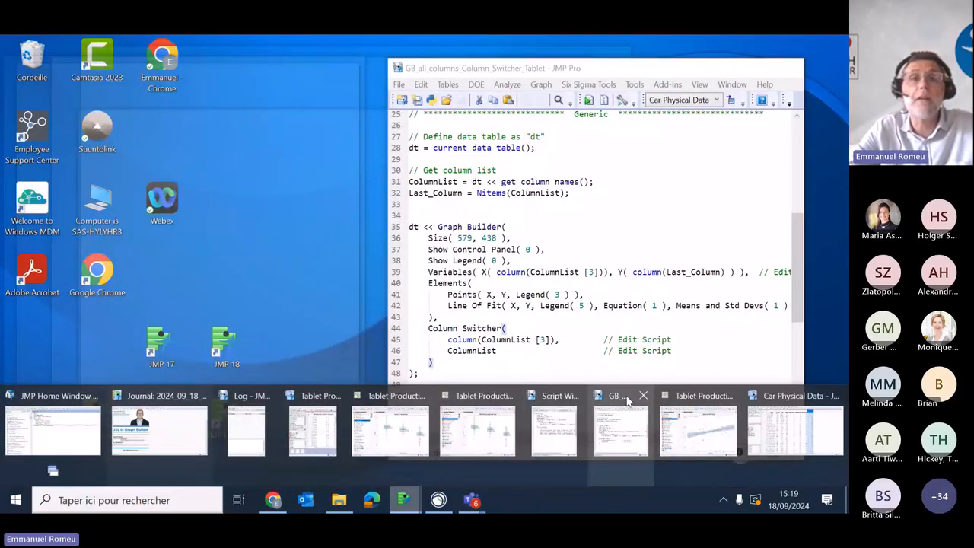
{"action": "left_click", "coordinate": [628, 401]}
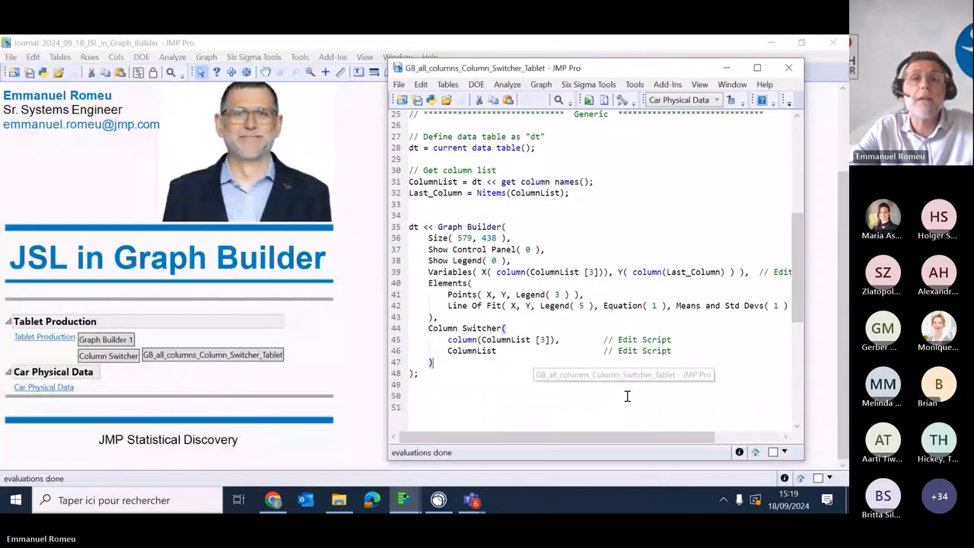
{"action": "left_click_drag", "start_coordinate": [411, 149], "coordinate": [411, 386]}
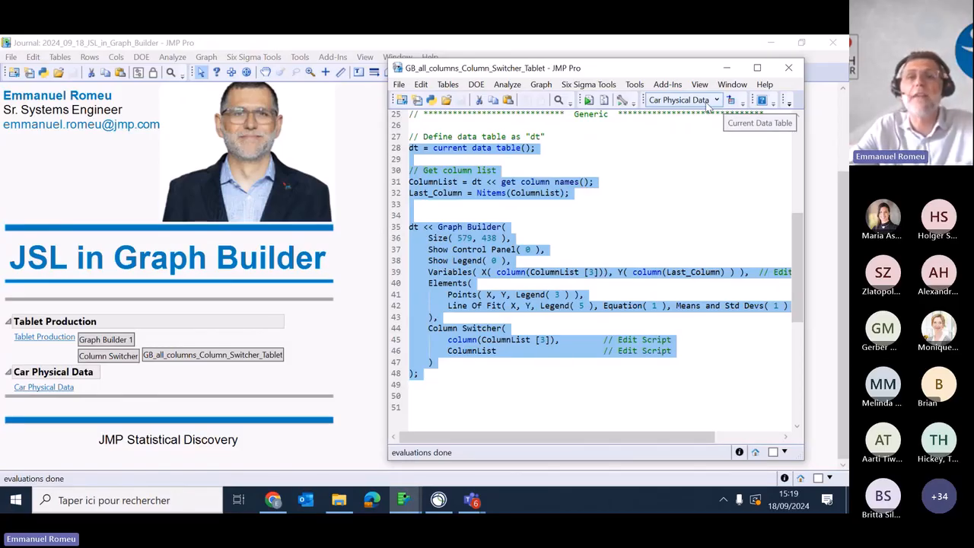
{"action": "key", "text": "ctrl+r"}
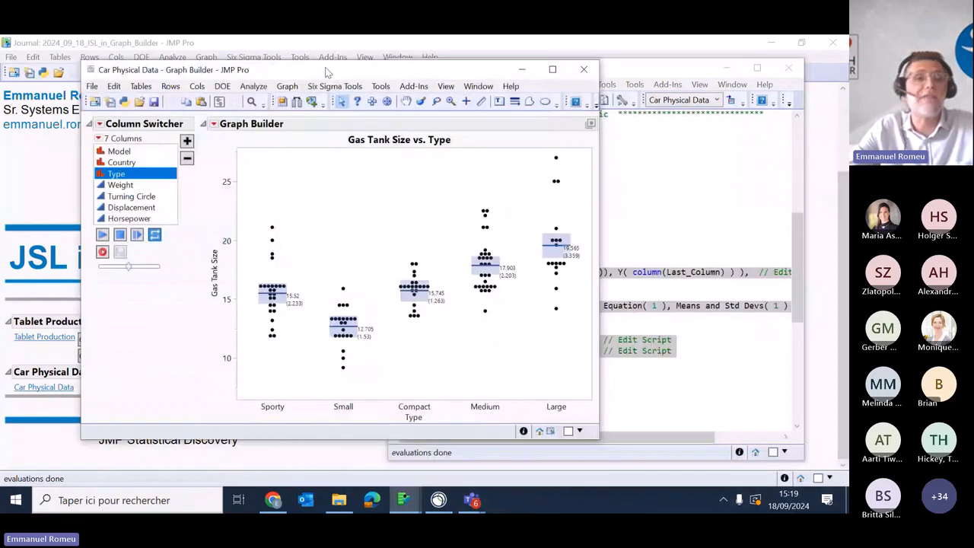
View Gas Tank Size against Weight, Displacement and Type with the Column Switcher of the Car Physical Data graph.
{"action": "left_click_drag", "start_coordinate": [326, 71], "coordinate": [315, 65]}
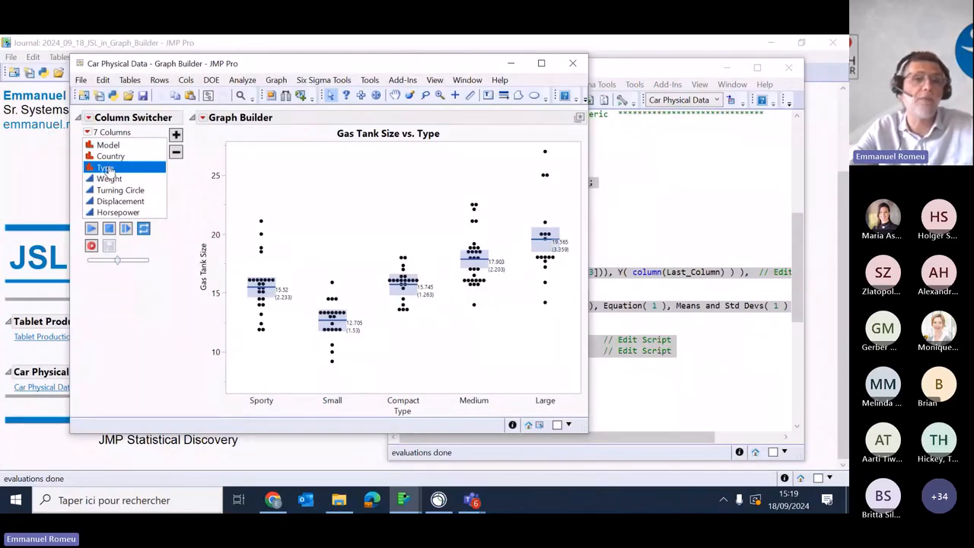
{"action": "mouse_move", "coordinate": [188, 309]}
{"action": "left_mouse_down"}
{"action": "mouse_move", "coordinate": [186, 251]}
{"action": "mouse_move", "coordinate": [217, 266]}
{"action": "mouse_move", "coordinate": [215, 323]}
{"action": "mouse_move", "coordinate": [183, 314]}
{"action": "left_mouse_up"}
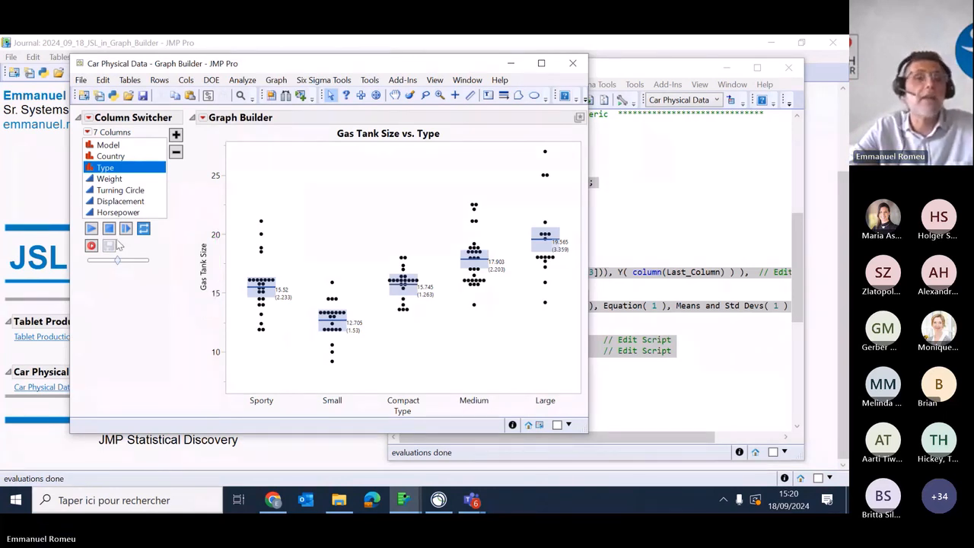
{"action": "left_click", "coordinate": [114, 190]}
{"action": "left_click", "coordinate": [111, 180]}
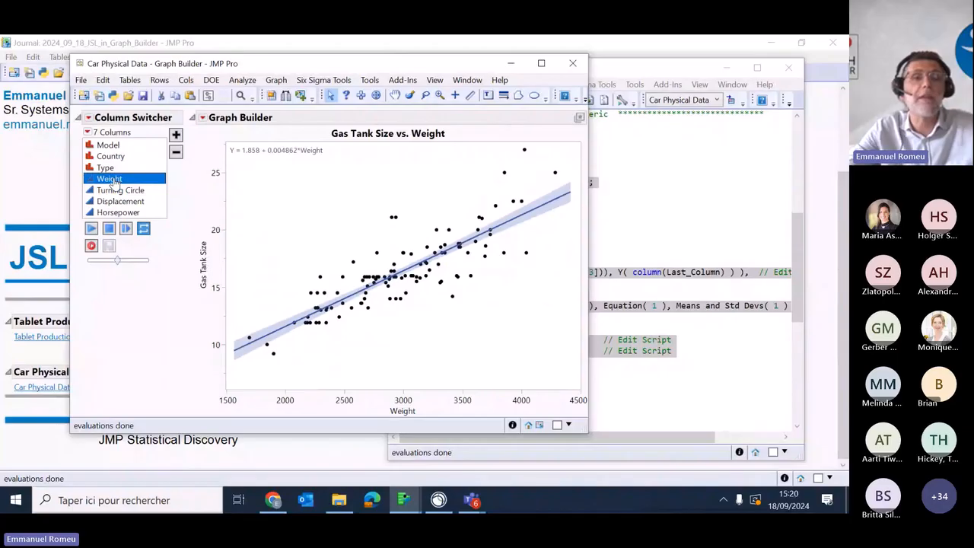
{"action": "left_click", "coordinate": [122, 201]}
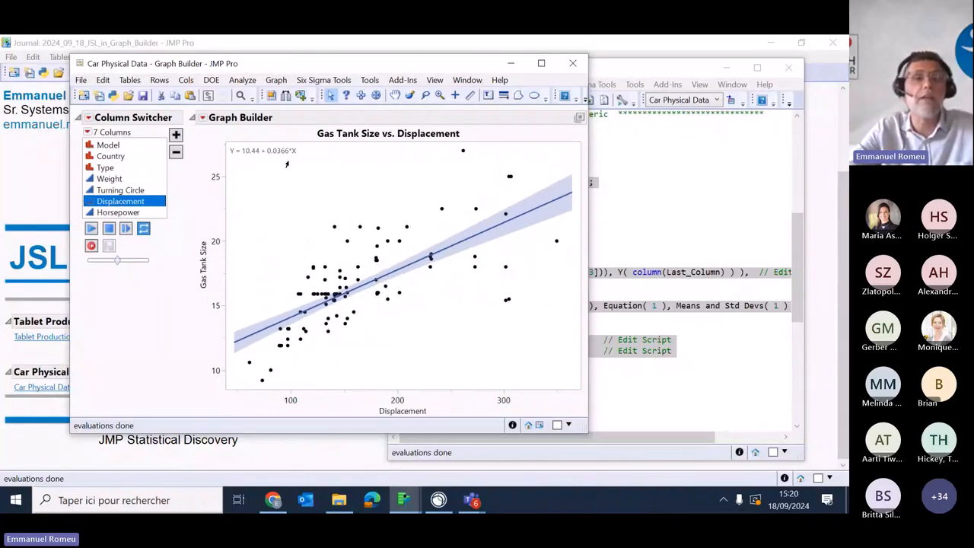
{"action": "left_click", "coordinate": [111, 169]}
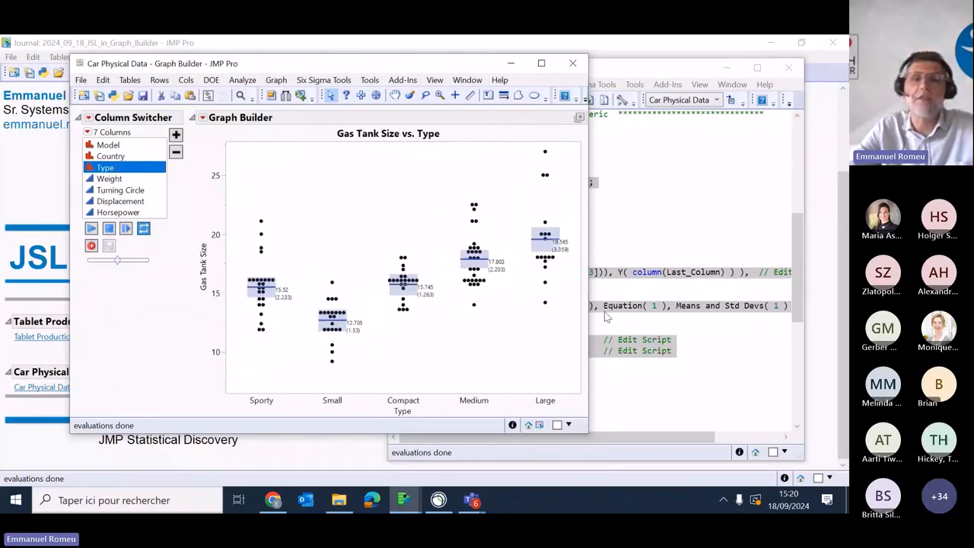
Return to the generic script, highlight its whole Generic code block and widen the script window slightly.
{"action": "left_click", "coordinate": [673, 284]}
{"action": "left_click_drag", "start_coordinate": [409, 137], "coordinate": [428, 385]}
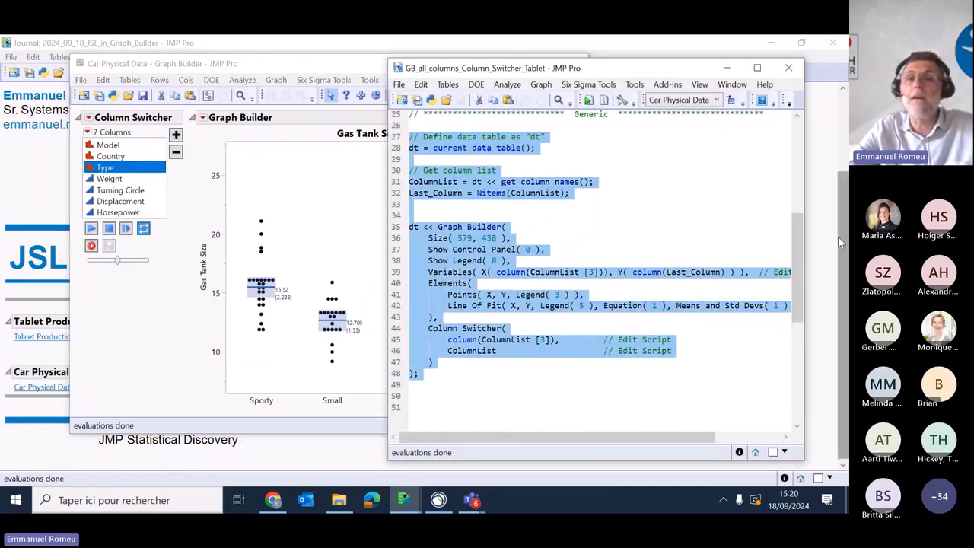
{"action": "left_click_drag", "start_coordinate": [805, 253], "coordinate": [828, 252]}
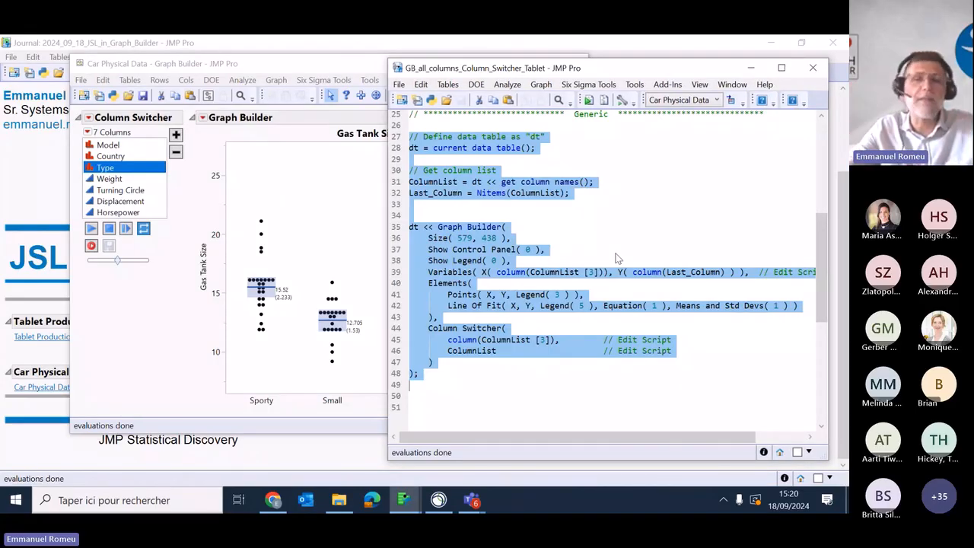
{"action": "left_click", "coordinate": [617, 251]}
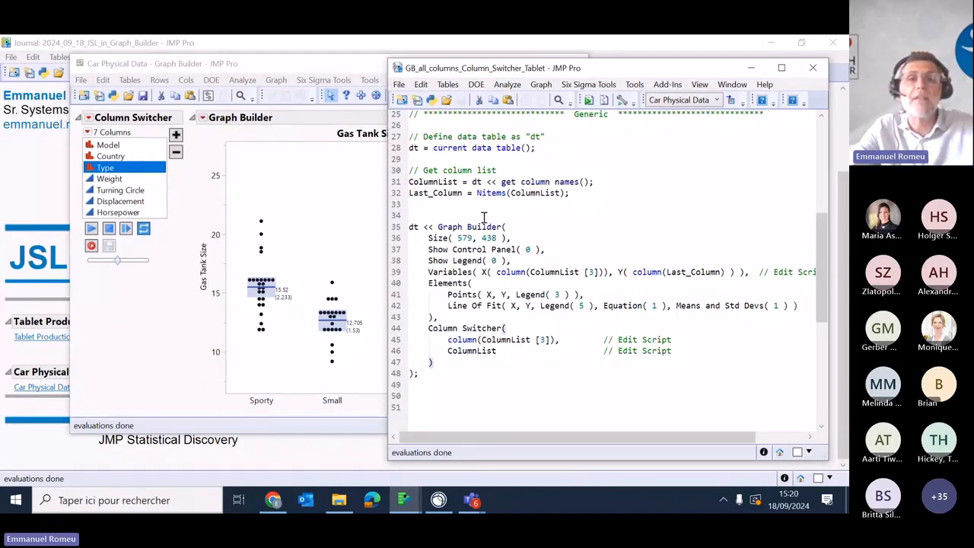
Highlight the dt, ColumnList and Last_Column definitions for review, and minimise the script window.
{"action": "left_click", "coordinate": [616, 209]}
{"action": "key", "text": "shift+Up"}
{"action": "key", "text": "shift+Up"}
{"action": "key", "text": "shift+Up"}
{"action": "key", "text": "shift+Up"}
{"action": "key", "text": "shift+Up"}
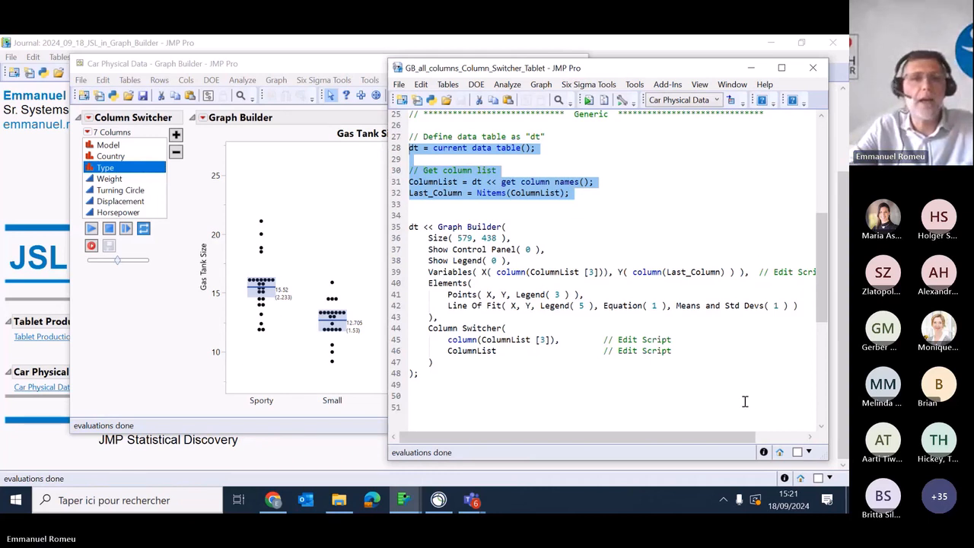
{"action": "left_click", "coordinate": [752, 68]}
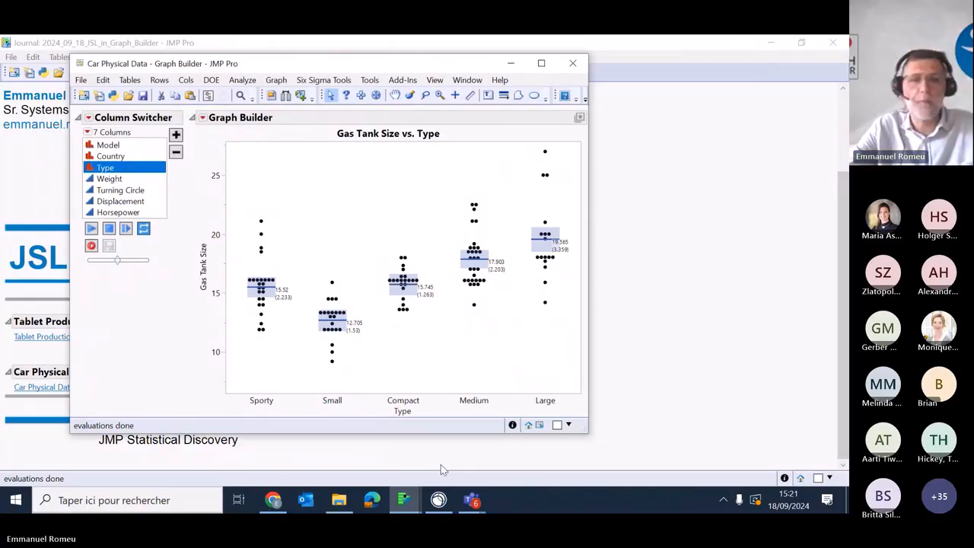